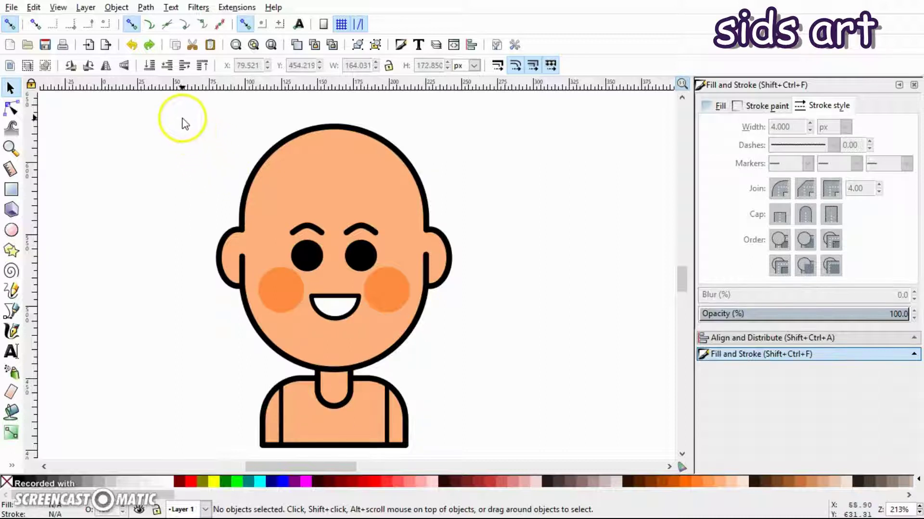
Duplicate the whole bald character and place the copy well to the right of the original.
drag(165, 115, 518, 464)
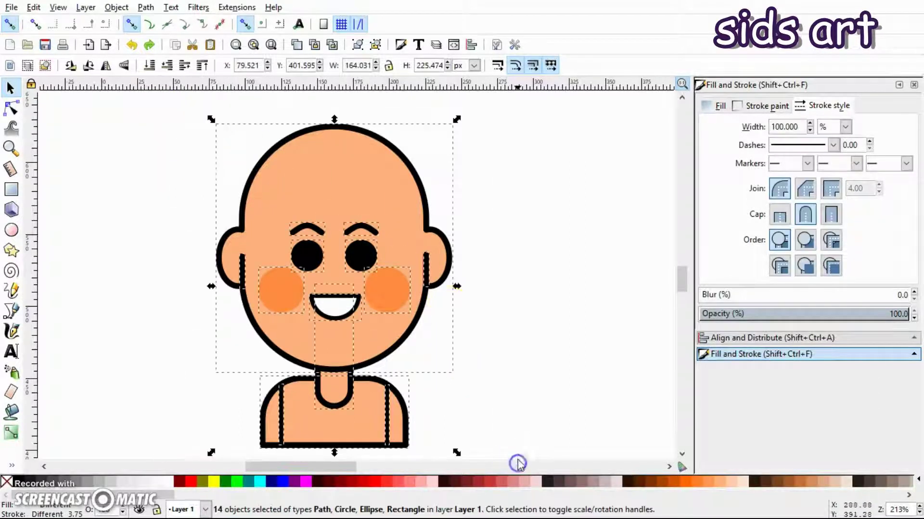
right_click(327, 176)
click(366, 277)
drag(378, 261, 631, 208)
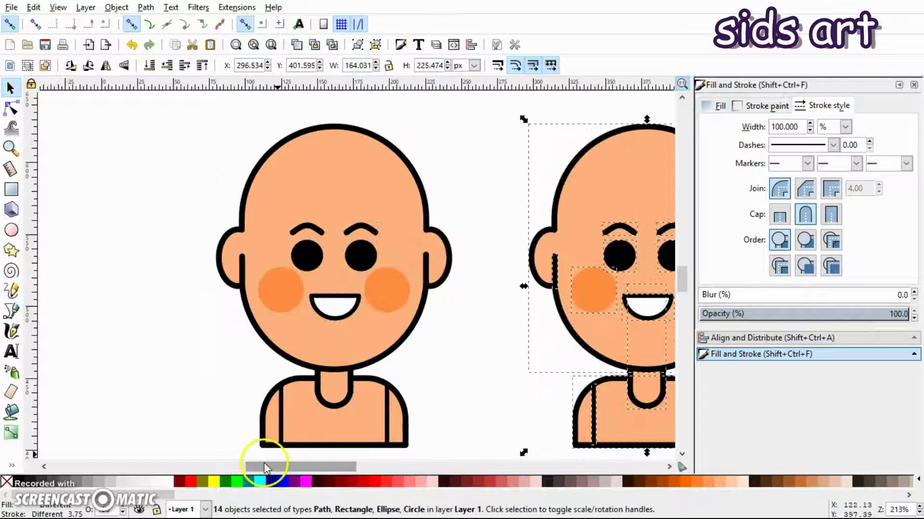
drag(266, 466, 327, 466)
drag(233, 176, 396, 178)
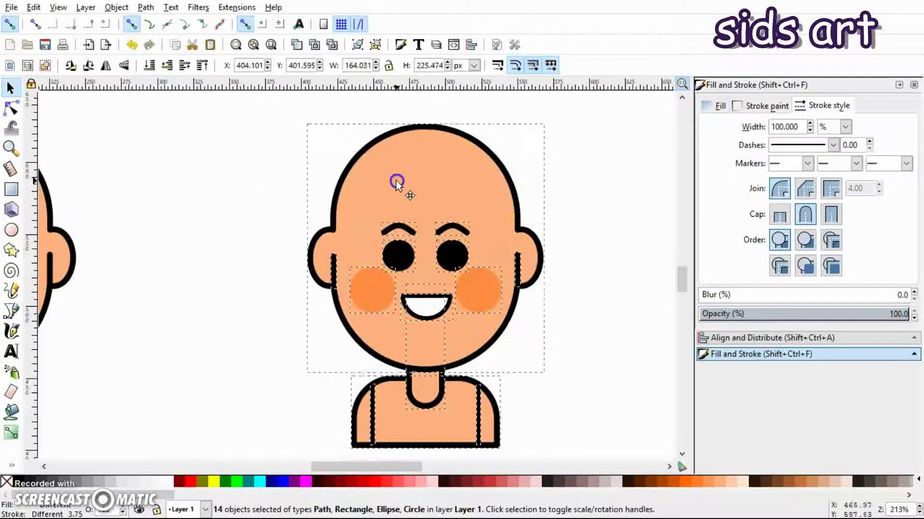
click(576, 194)
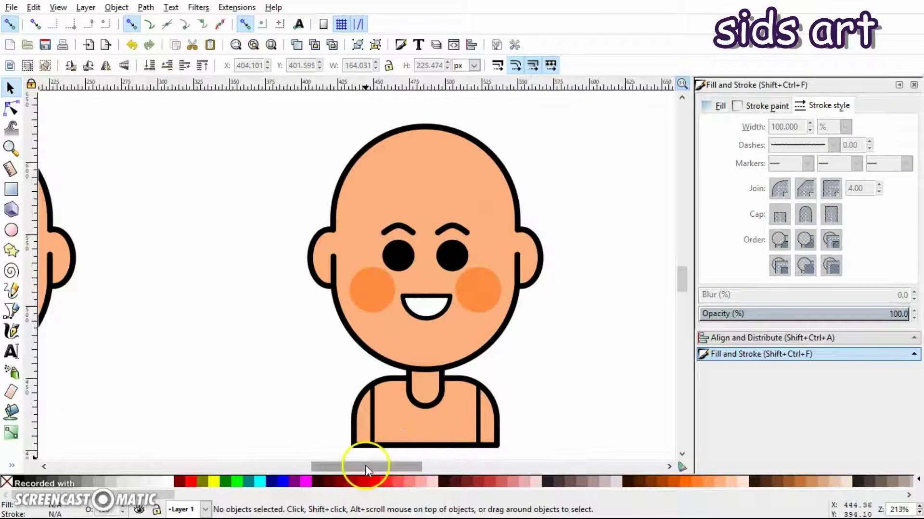
drag(365, 466, 375, 470)
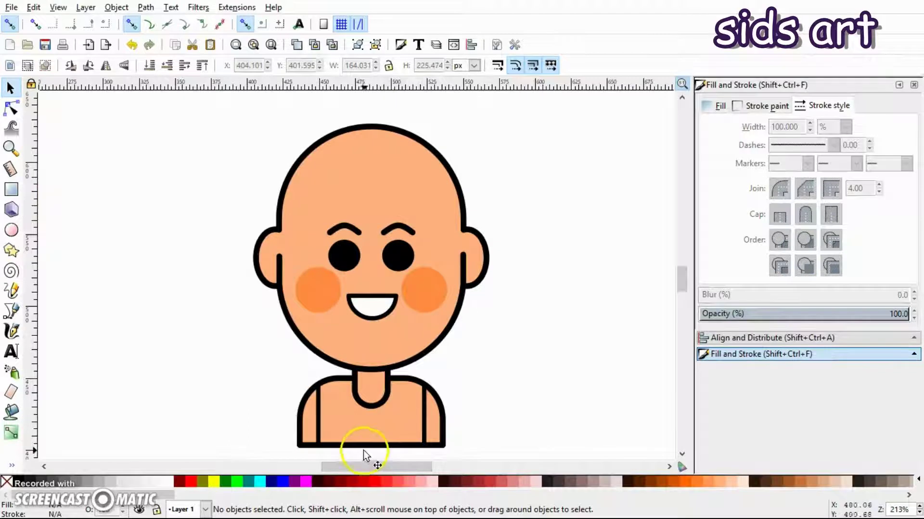
Draw a red rectangle about 136 × 216 px and centre it over the copied character's head and upper body.
click(12, 206)
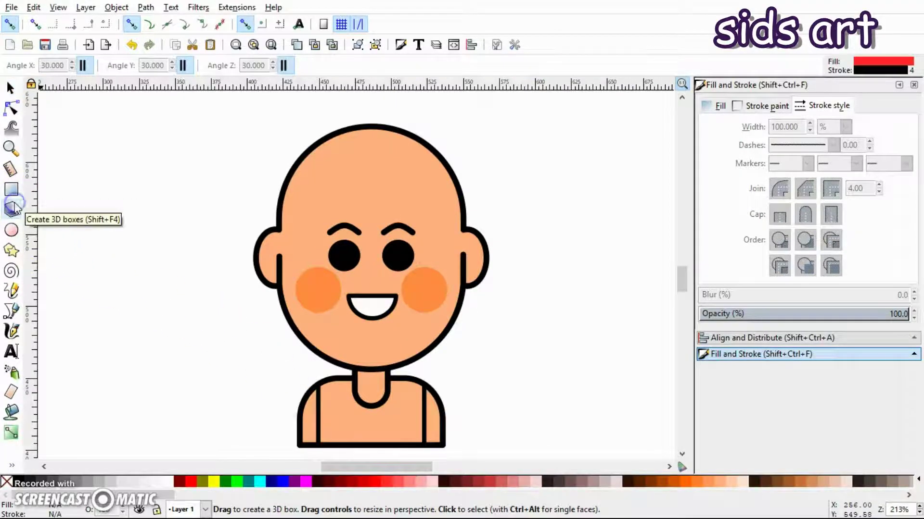
click(11, 189)
mouse_move(76, 113)
mouse_down()
mouse_move(212, 398)
mouse_move(266, 415)
mouse_up()
key(s)
mouse_move(195, 313)
mouse_down()
mouse_move(309, 289)
mouse_move(396, 287)
mouse_move(395, 298)
mouse_up()
drag(471, 277, 474, 284)
click(563, 233)
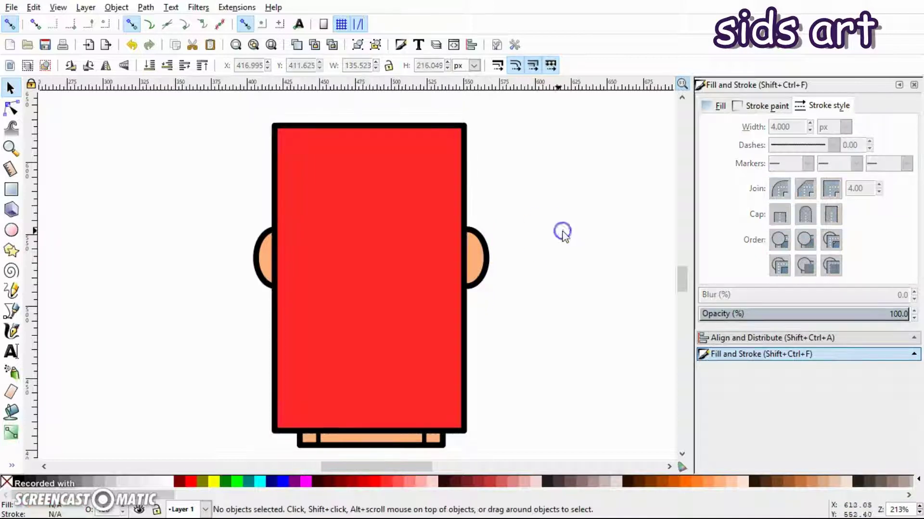
Send the red rectangle behind the whole character and shift it up about 10 px so it rises above the head.
click(377, 163)
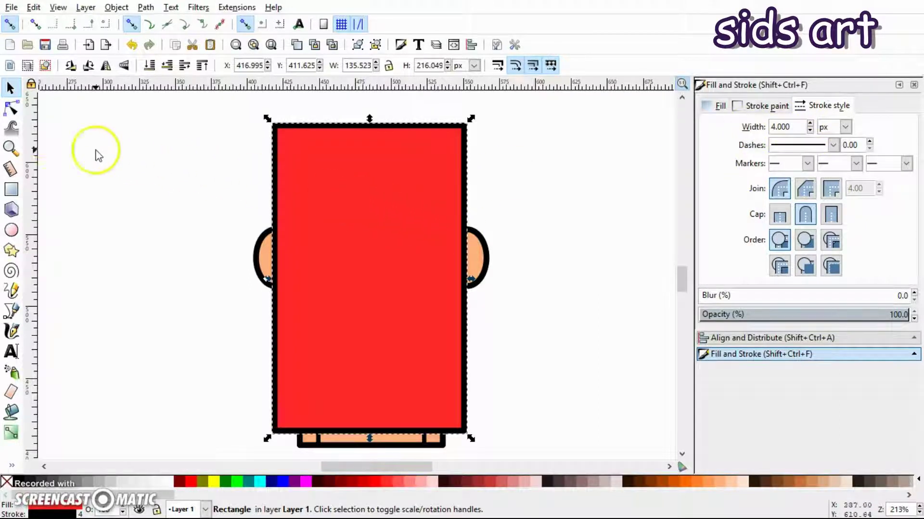
key(Escape)
click(330, 173)
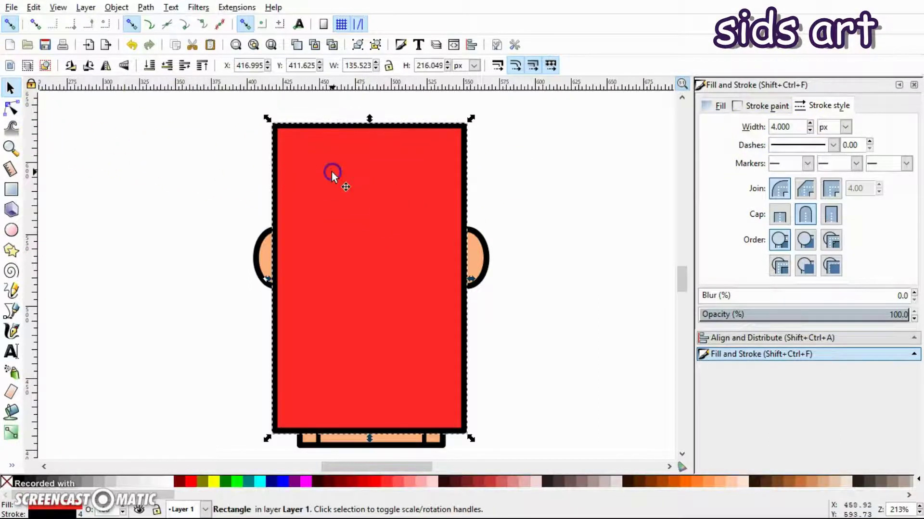
click(149, 66)
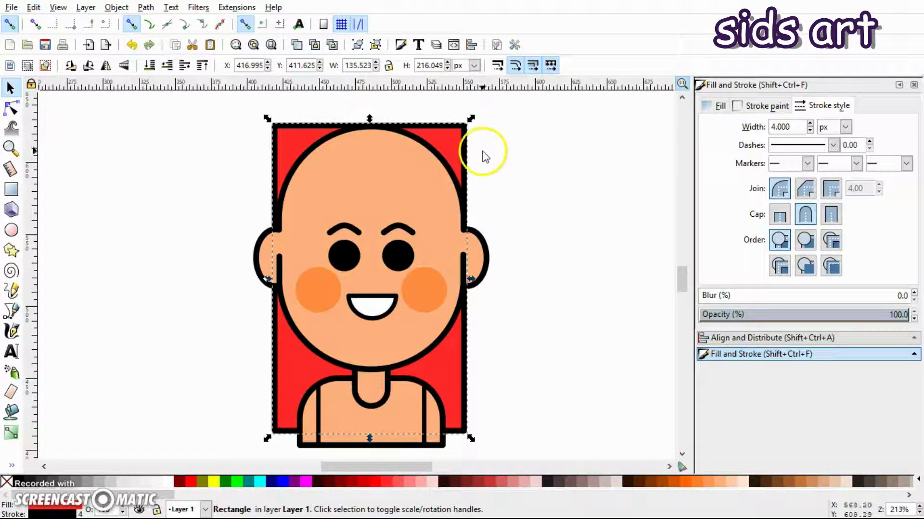
drag(455, 146, 450, 131)
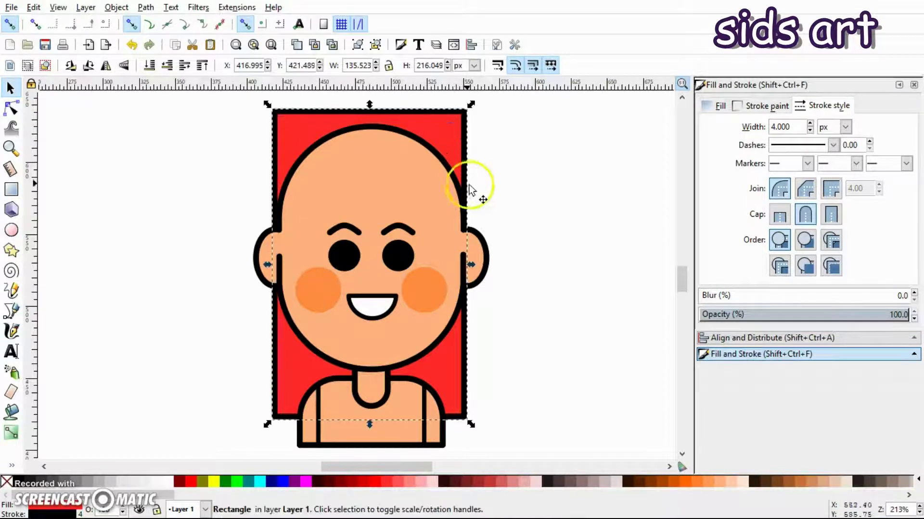
scroll(486, 189, up, 1)
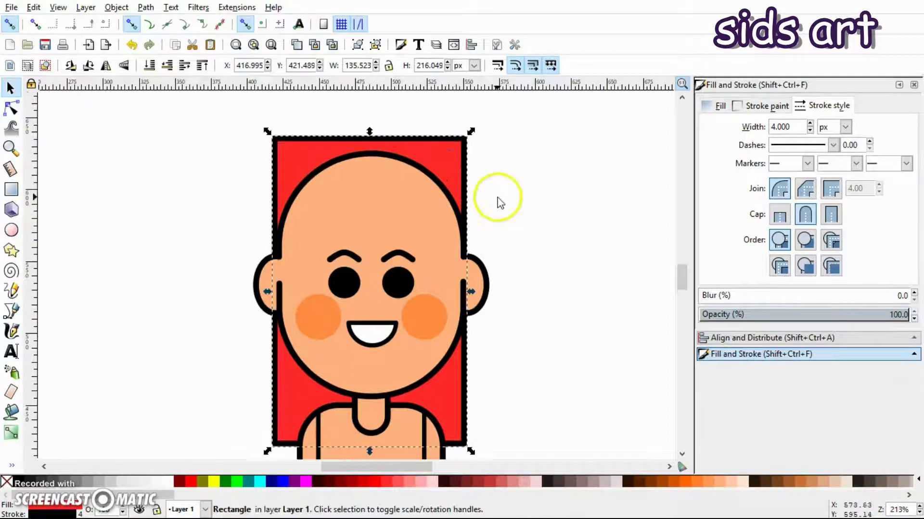
Round the red rectangle's corners until its top forms an arch around the head.
click(11, 111)
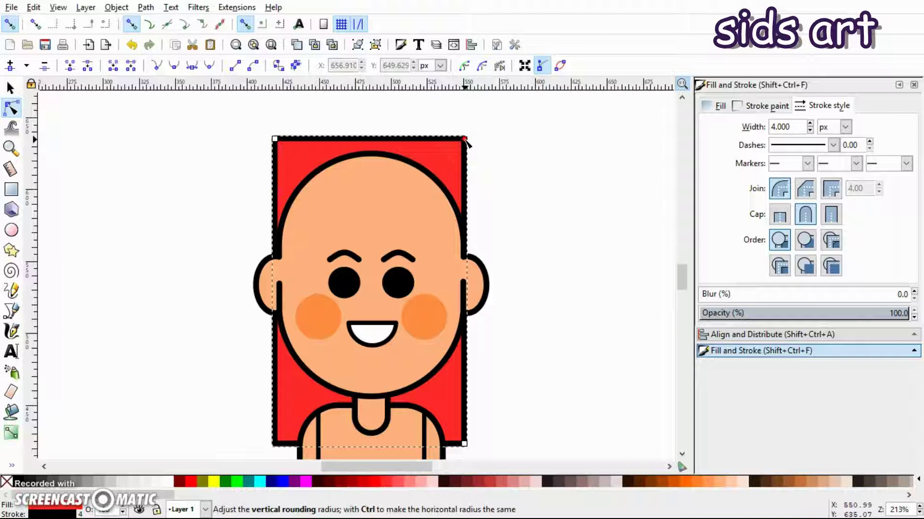
drag(465, 139, 487, 241)
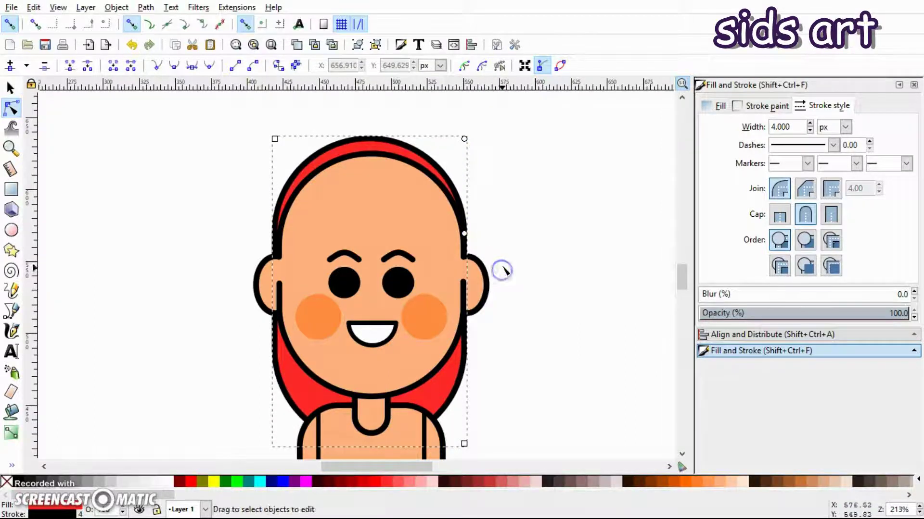
key(s)
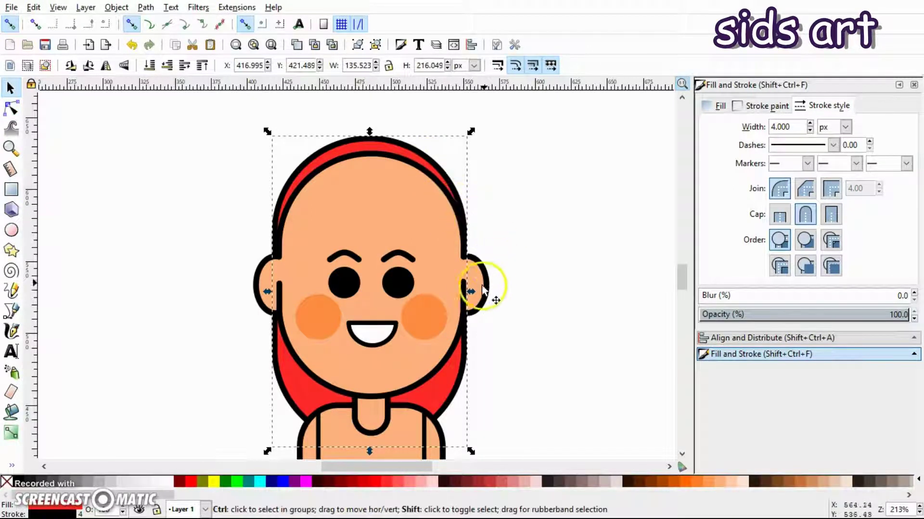
Enlarge the rounded hair shape around the head to about 151 px wide and 291 px high, extending it below the body.
drag(472, 292, 486, 296)
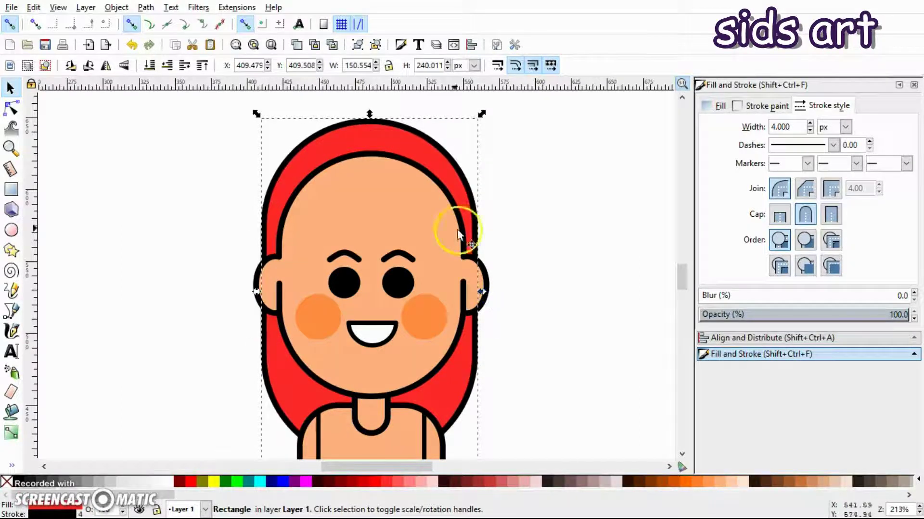
drag(453, 180, 454, 178)
scroll(510, 130, down, 3)
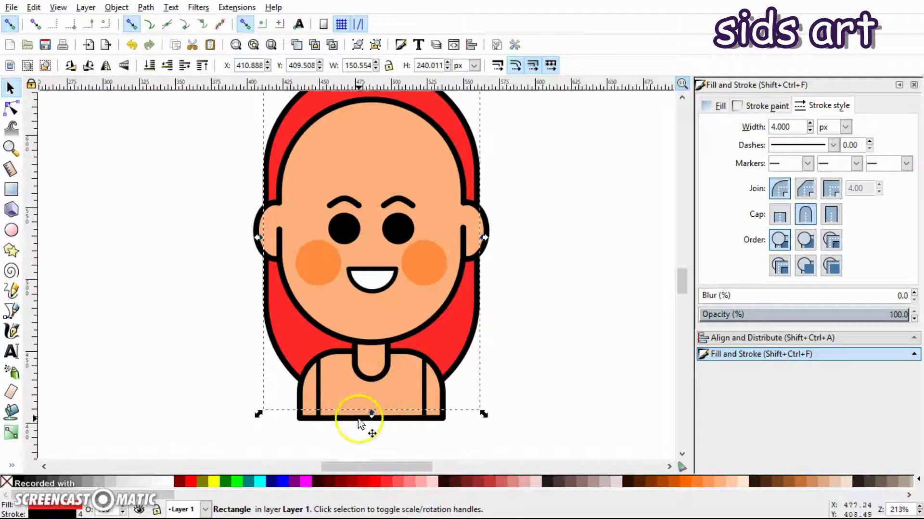
drag(371, 414, 373, 427)
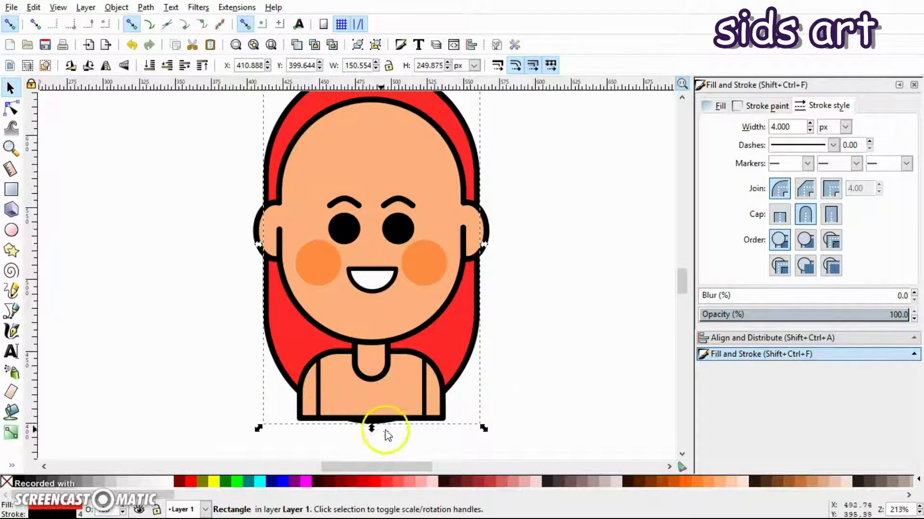
drag(372, 428, 388, 470)
scroll(484, 298, up, 3)
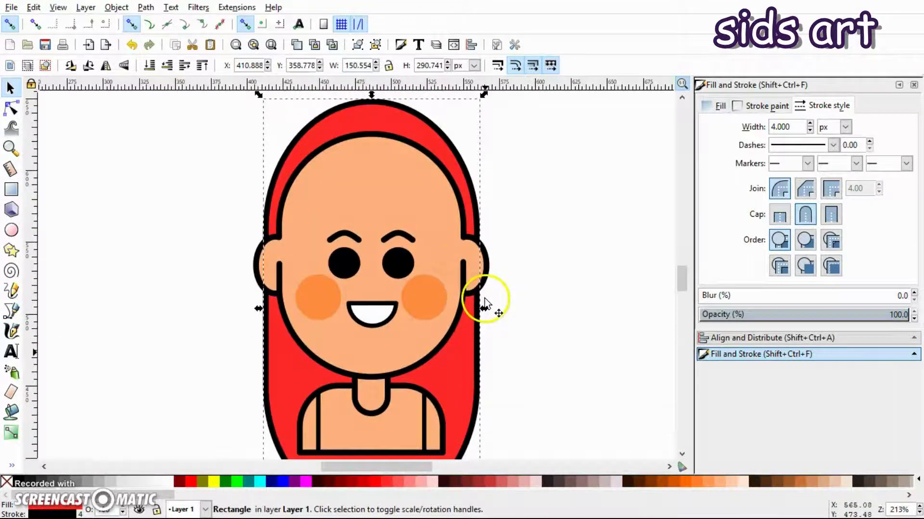
Readjust the corner rounding of the stretched hair shape so its ends are evenly semicircular.
click(10, 111)
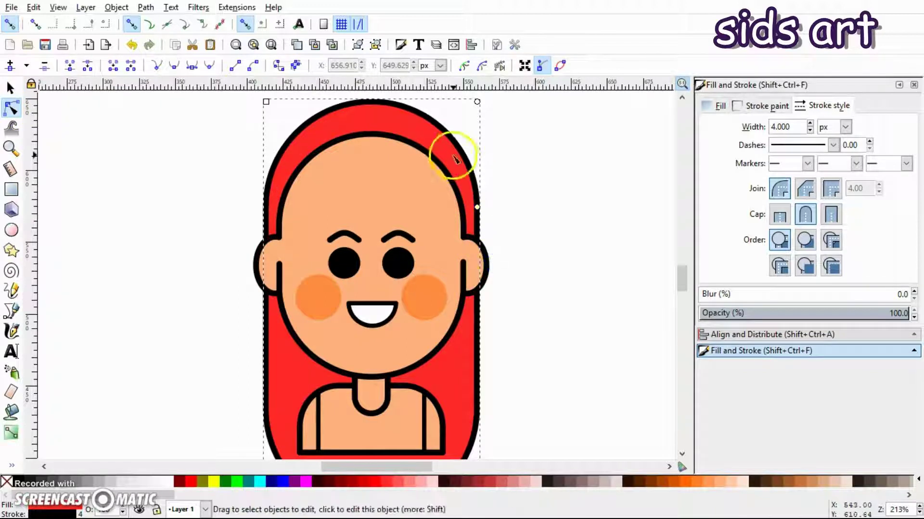
key(s)
click(519, 170)
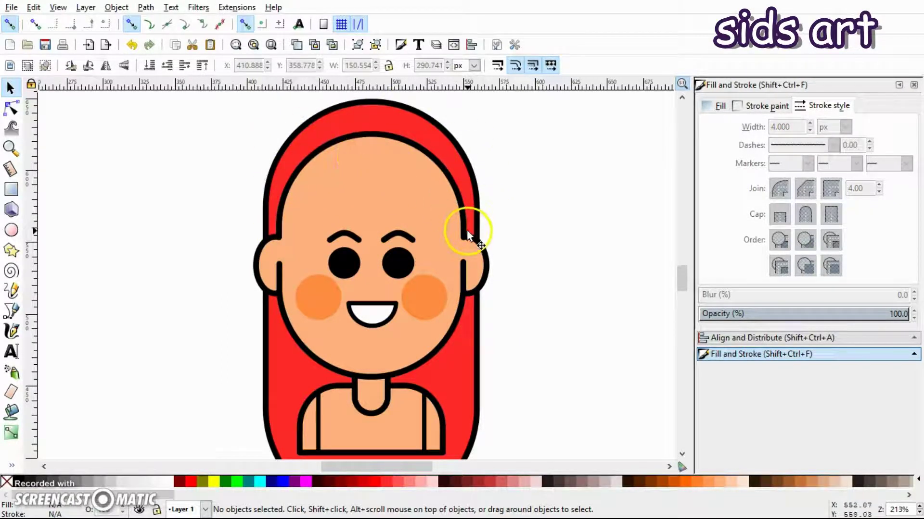
Move the red hair shape out from behind the character into the empty area to its right.
click(392, 120)
mouse_move(397, 469)
mouse_down()
mouse_move(375, 473)
mouse_move(419, 472)
mouse_up()
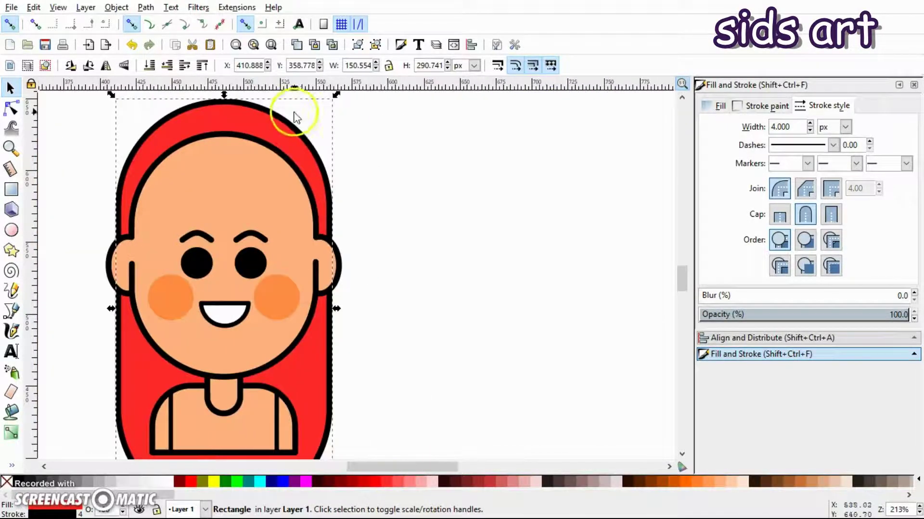
drag(231, 117, 521, 127)
key(minus)
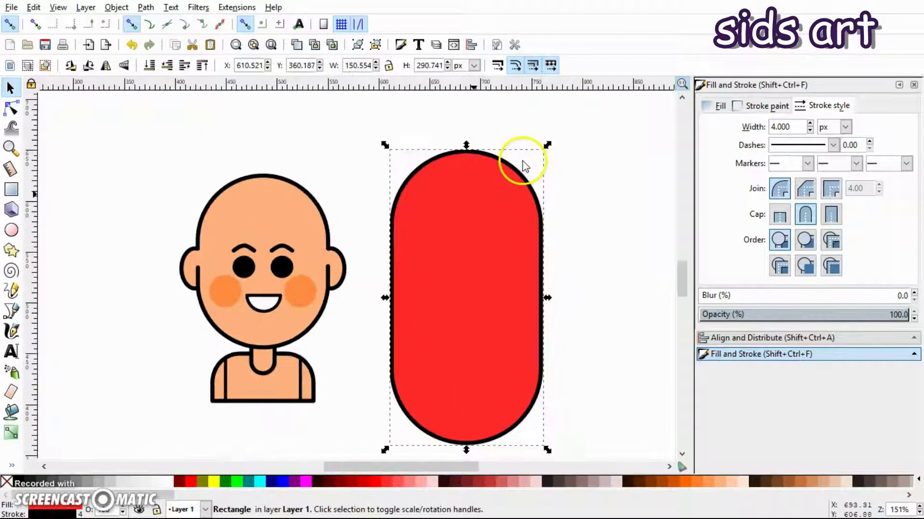
Draw a wide rounded rectangle about 317 × 120 px across the lower end of the red hair shape.
click(11, 189)
drag(347, 338, 633, 458)
key(s)
drag(562, 393, 535, 403)
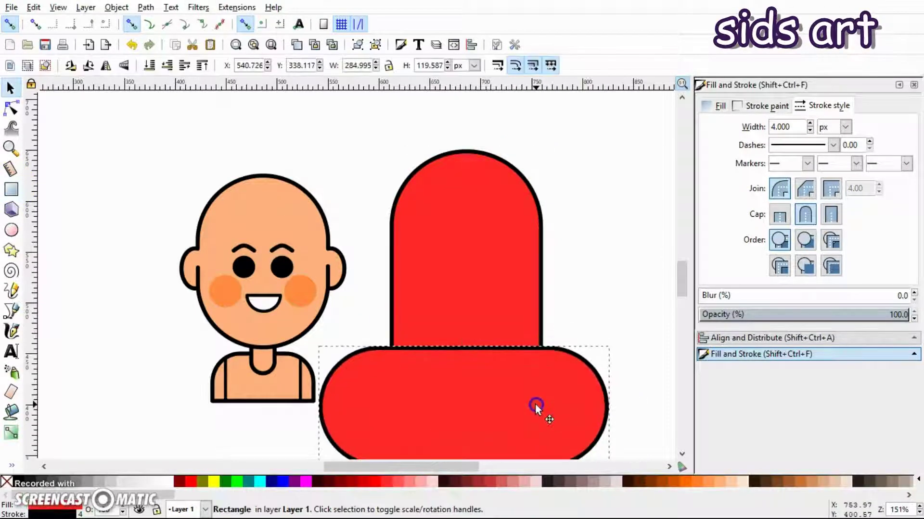
drag(617, 412, 633, 408)
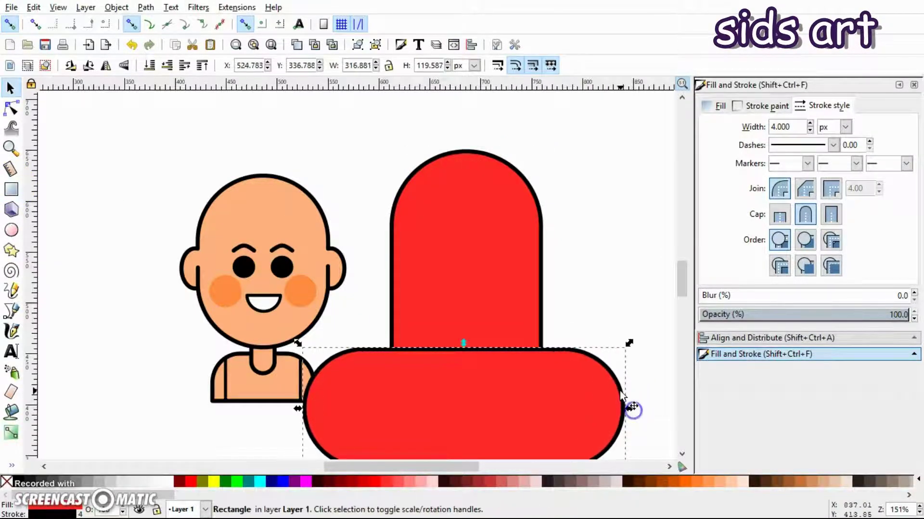
Subtract the wide rounded rectangle from the red hair shape with Difference to give the hair a straight bottom edge.
shift+click(491, 269)
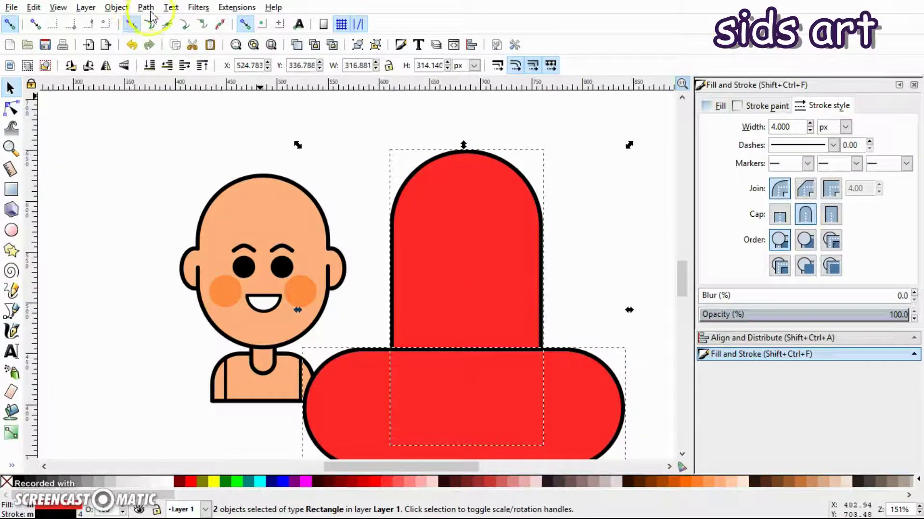
click(146, 7)
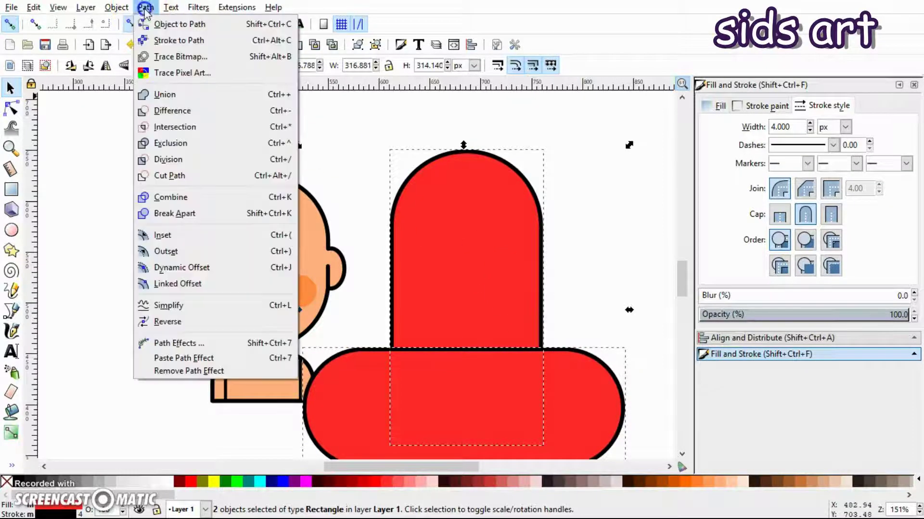
click(175, 112)
Move the trimmed hair back behind the head and centre it horizontally on the face shape, relative to the first selected object.
drag(487, 277, 281, 293)
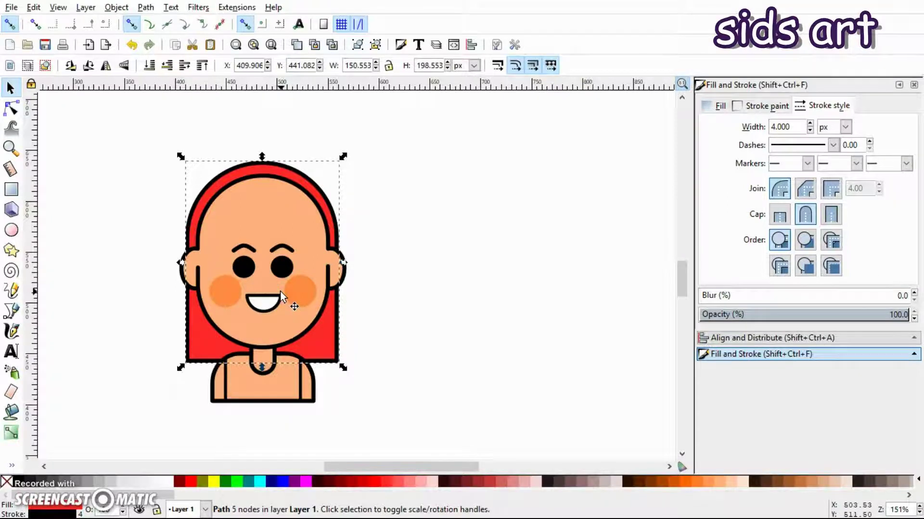
key(plus)
key(Escape)
drag(383, 462, 366, 464)
click(324, 117)
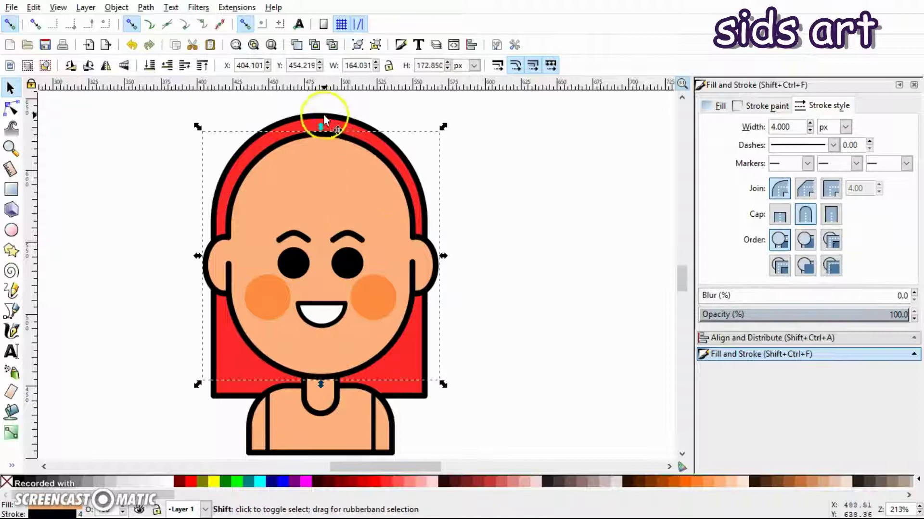
shift+click(335, 124)
click(471, 44)
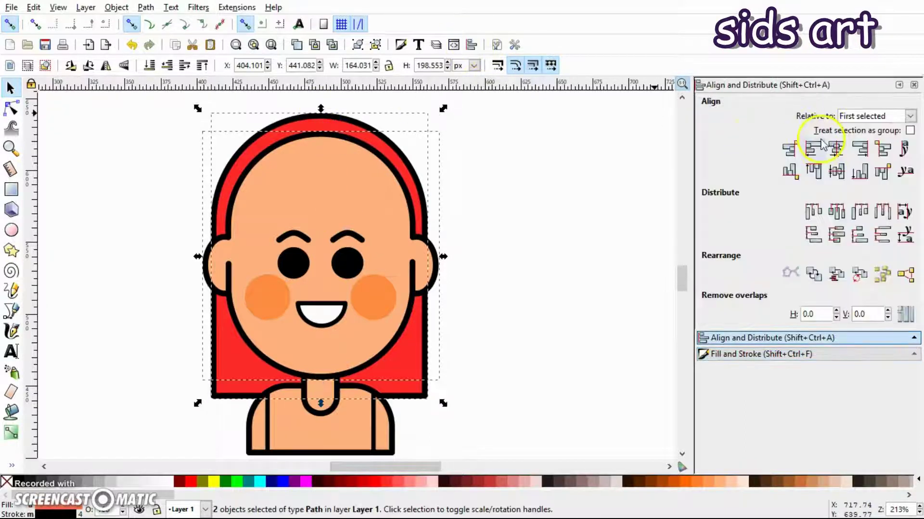
click(836, 155)
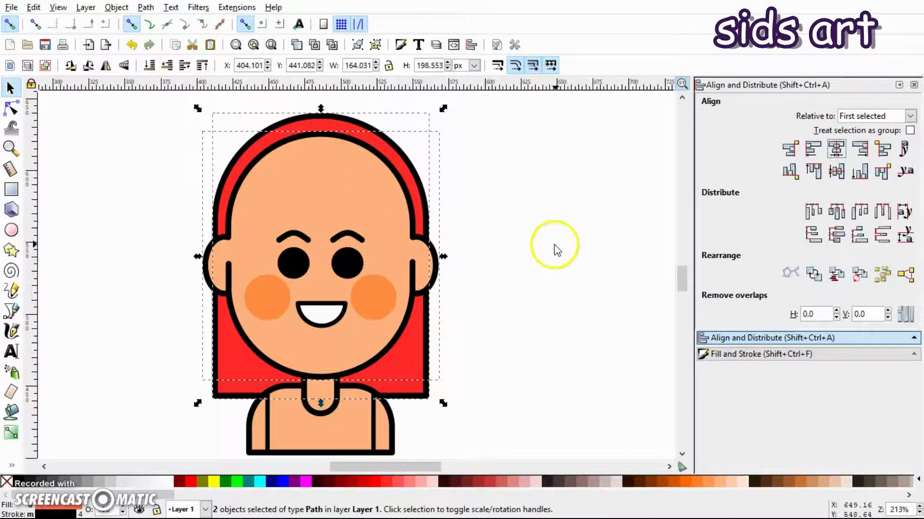
click(500, 226)
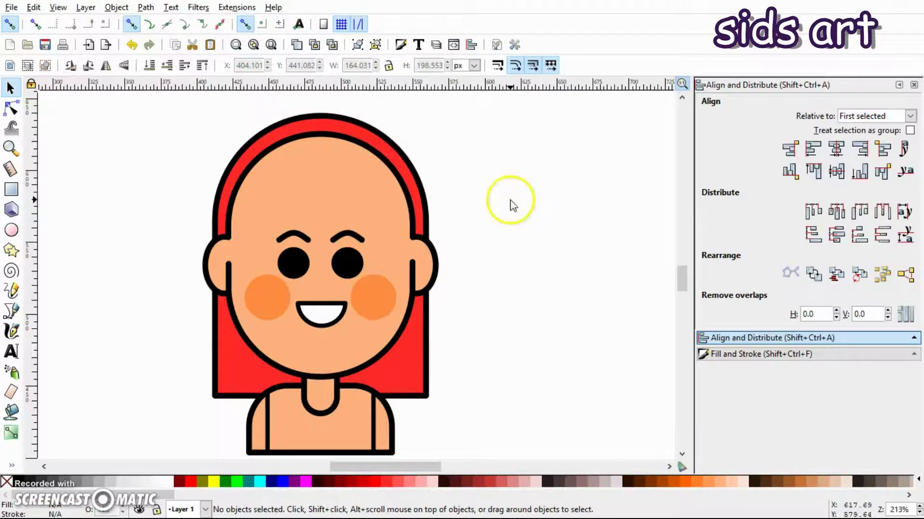
Draw a red ellipse about 153 × 91 px and place it over the upper left of the head.
scroll(132, 255, up, 1)
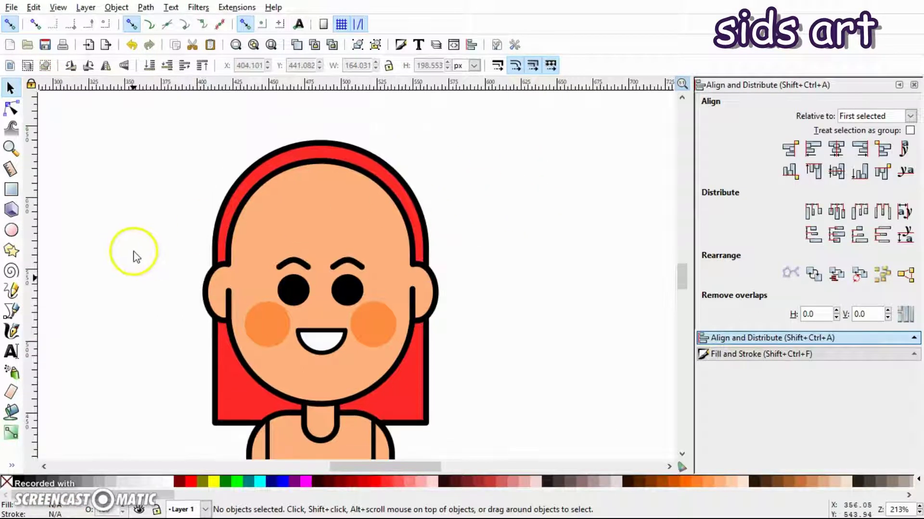
scroll(143, 255, up, 1)
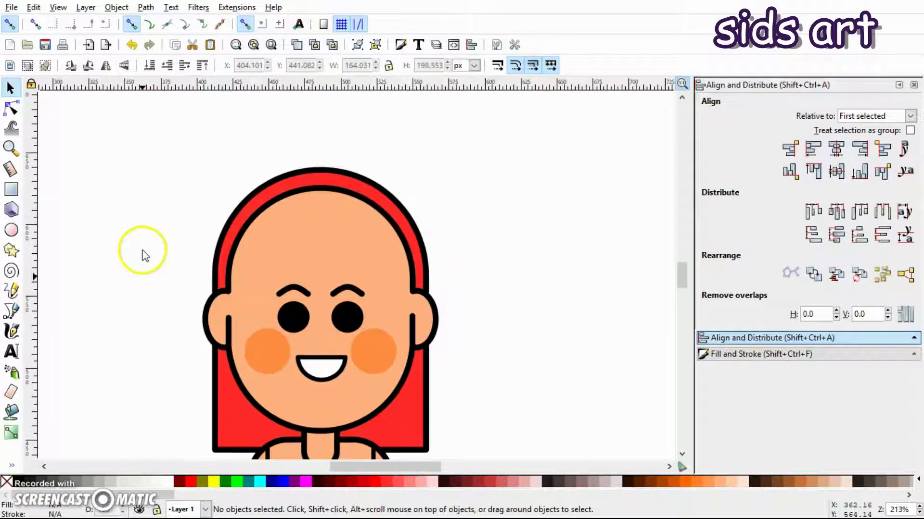
click(13, 232)
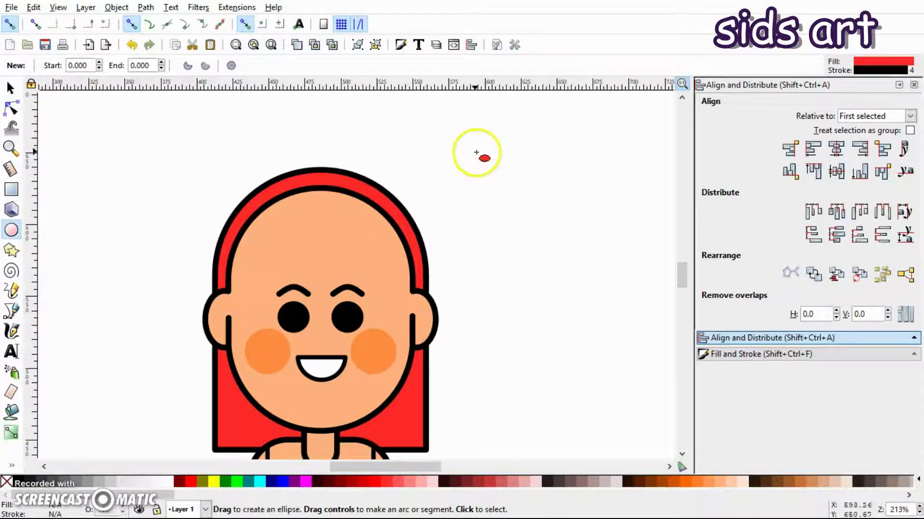
drag(422, 131, 640, 258)
key(s)
drag(602, 206, 335, 206)
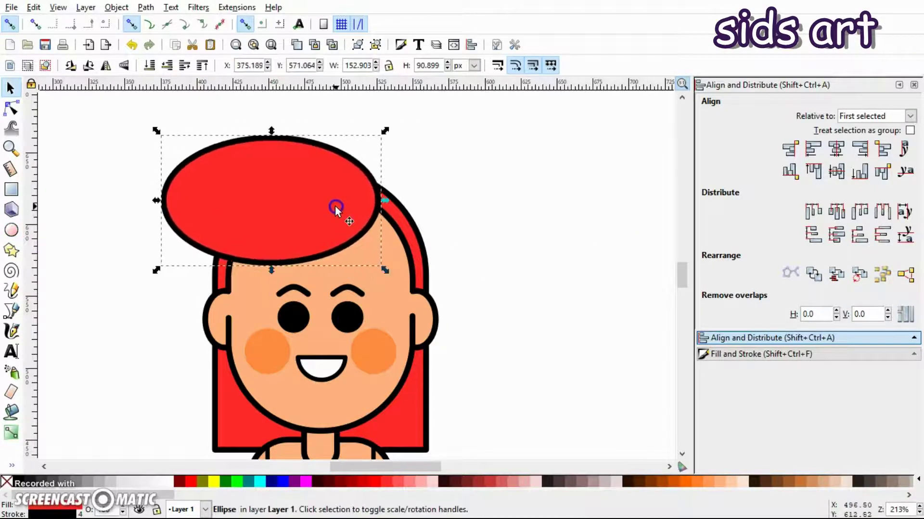
Rotate the red ellipse counter-clockwise so it slopes across the forehead, and shift it slightly down and right over the head.
click(309, 201)
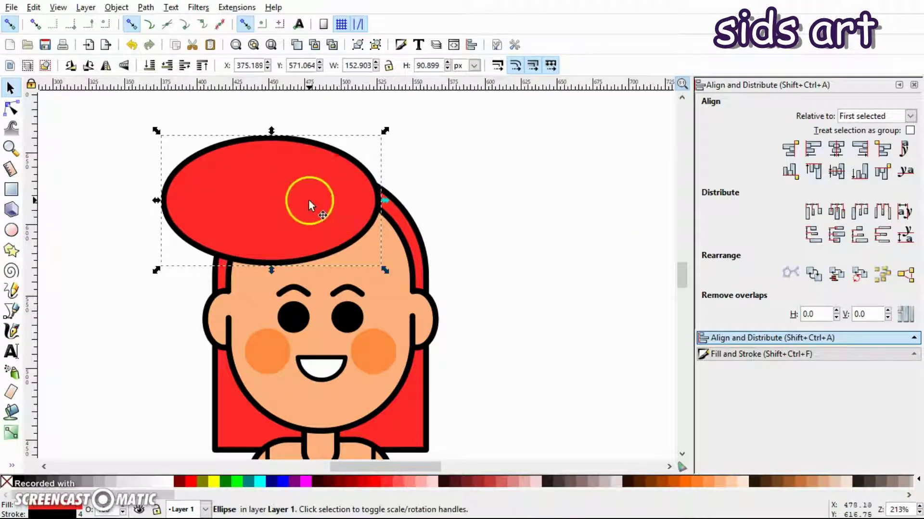
click(284, 202)
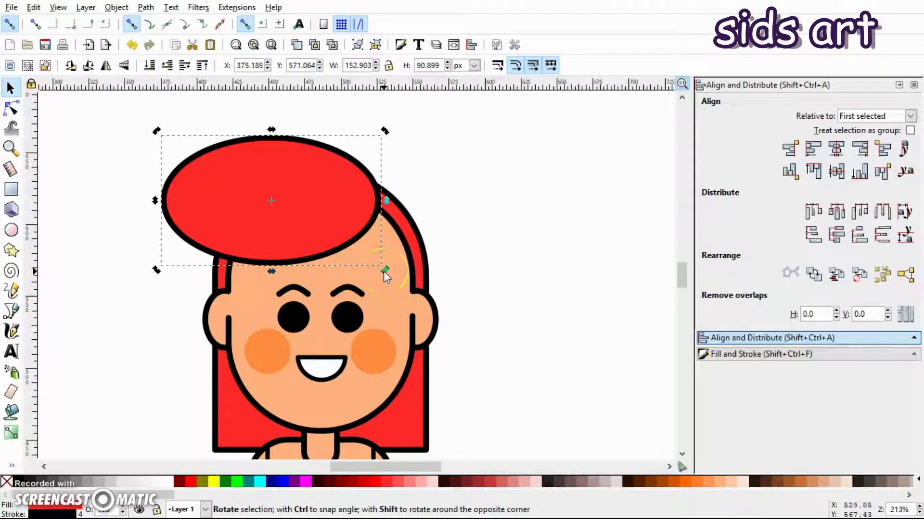
drag(384, 272, 401, 202)
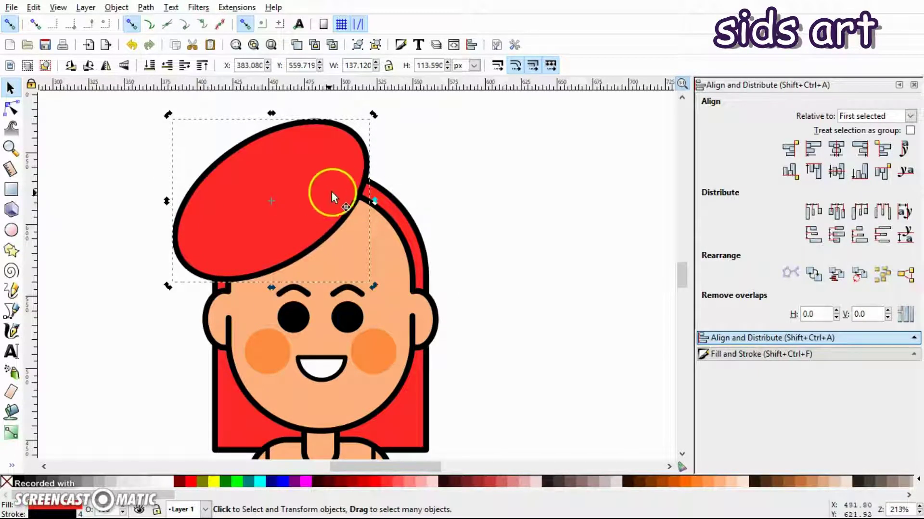
drag(343, 186, 351, 200)
click(478, 212)
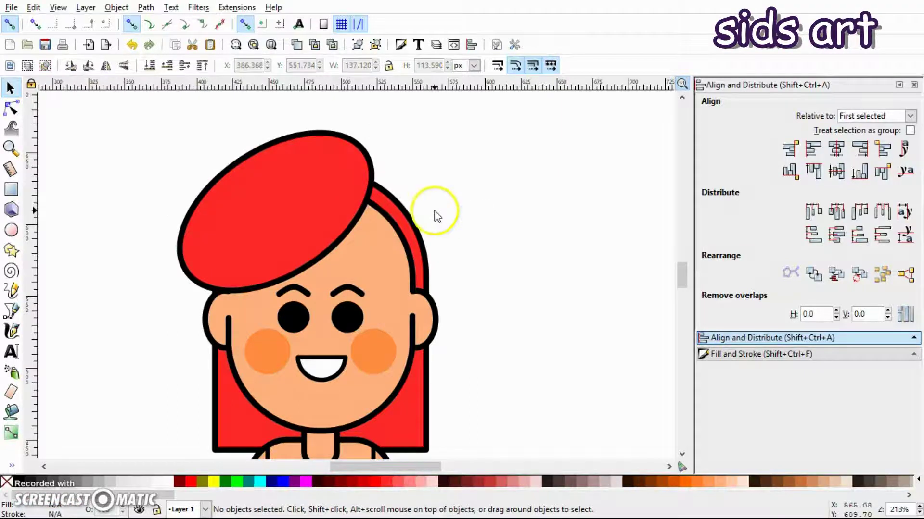
Duplicate the back hair shape and intersect the copy with the tilted ellipse to form the left fringe.
click(413, 225)
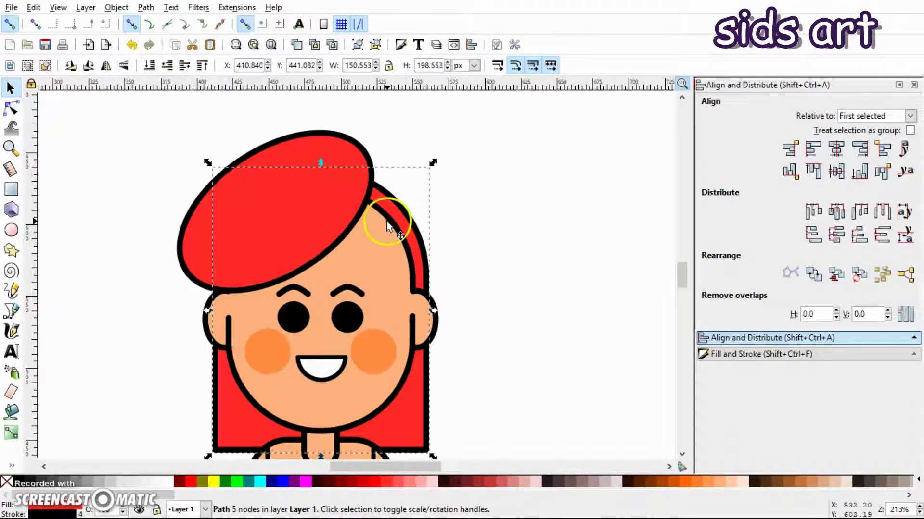
right_click(405, 212)
click(445, 312)
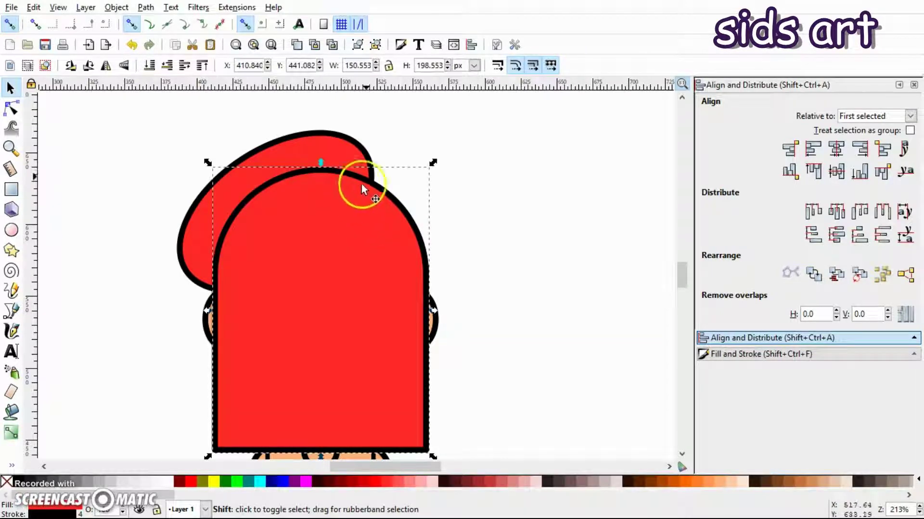
shift+click(297, 147)
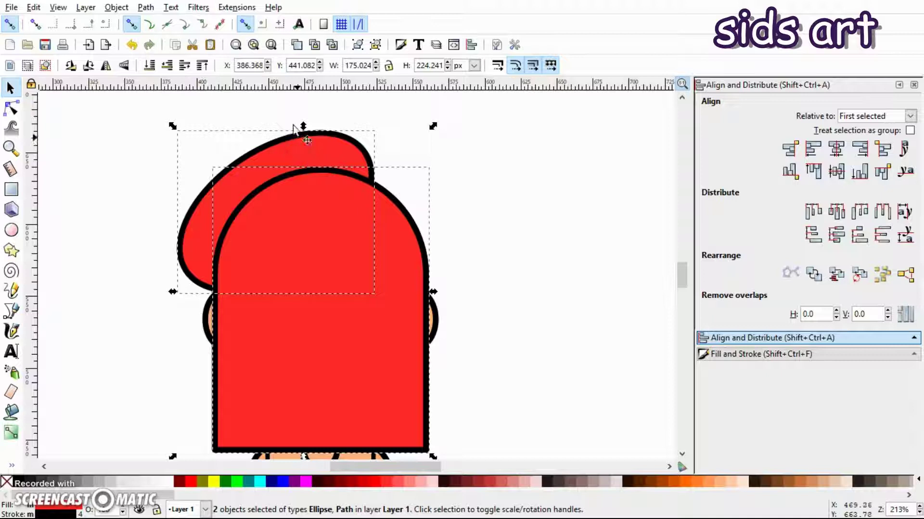
click(146, 8)
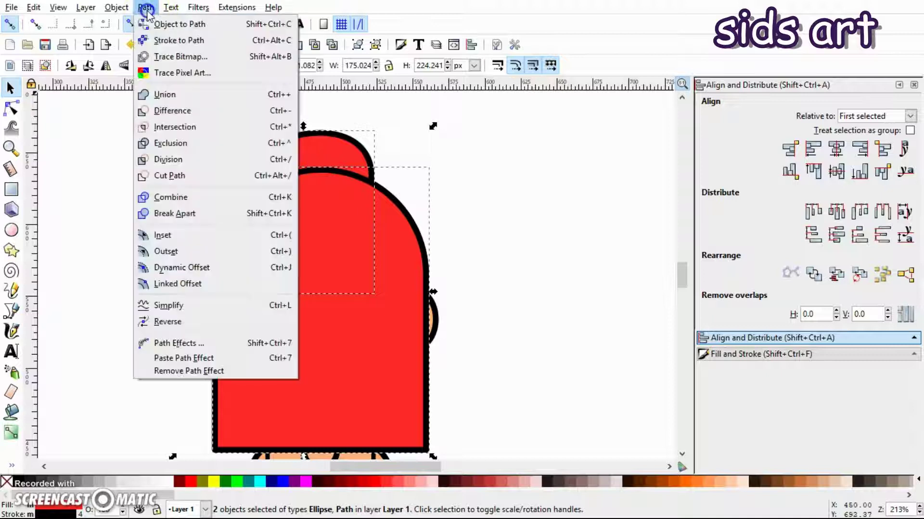
click(174, 127)
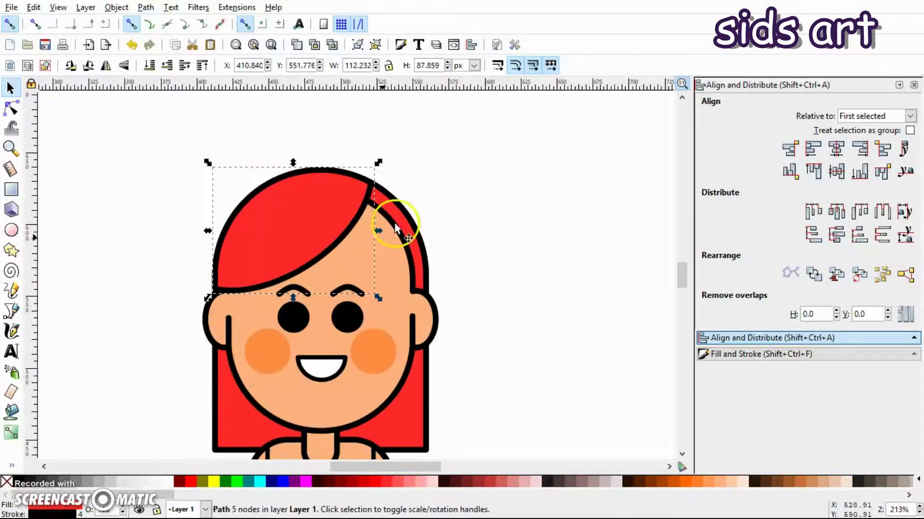
click(473, 205)
Draw a nearly round red ellipse about 96 × 100 px and place it over the upper right of the head.
scroll(507, 178, down, 2)
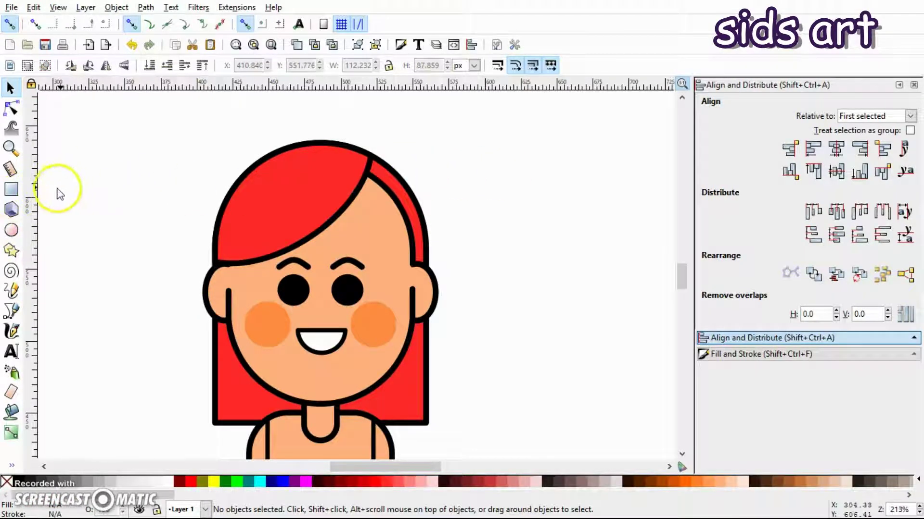
click(13, 231)
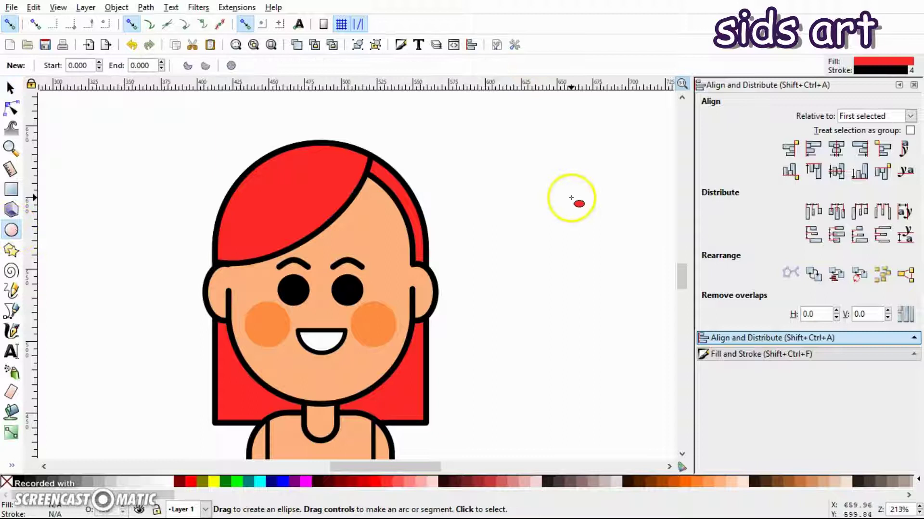
drag(447, 151, 581, 288)
key(space)
drag(532, 233, 434, 215)
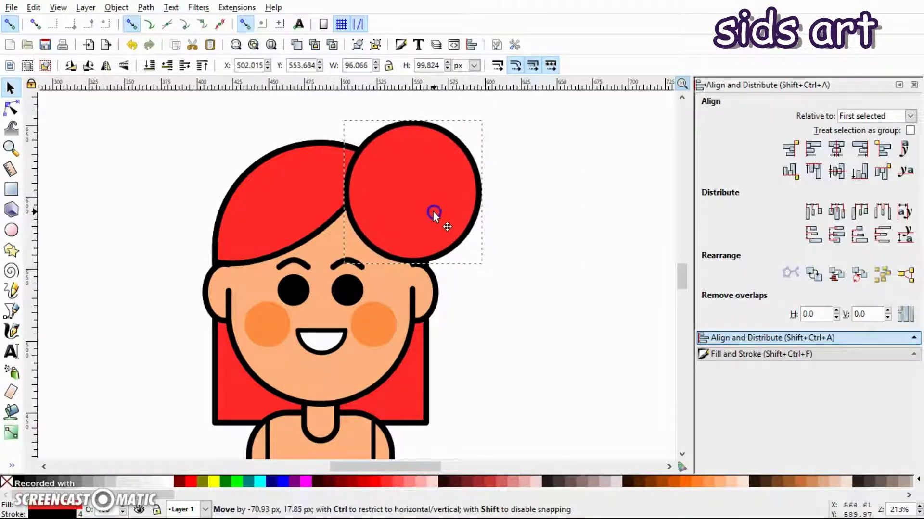
click(510, 325)
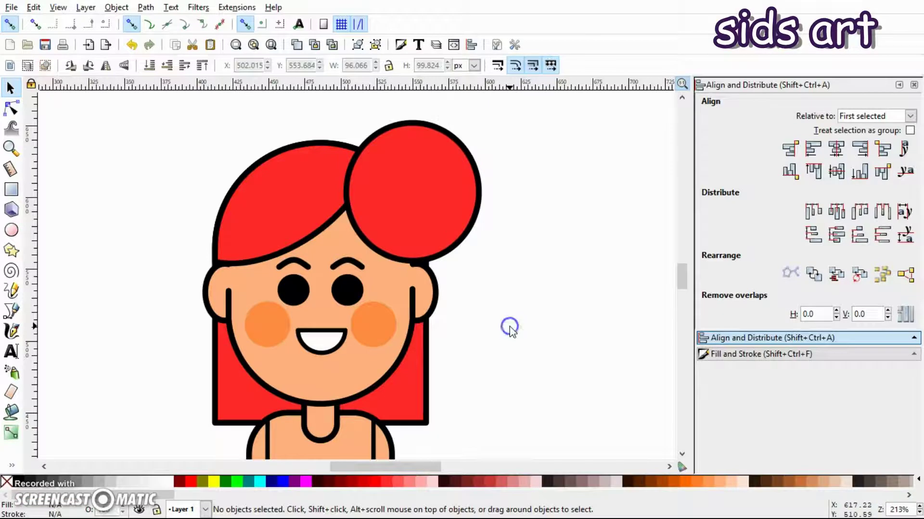
Intersect a duplicate of the back hair with the round ellipse to form the right fringe, and raise the left fringe to the top.
click(410, 390)
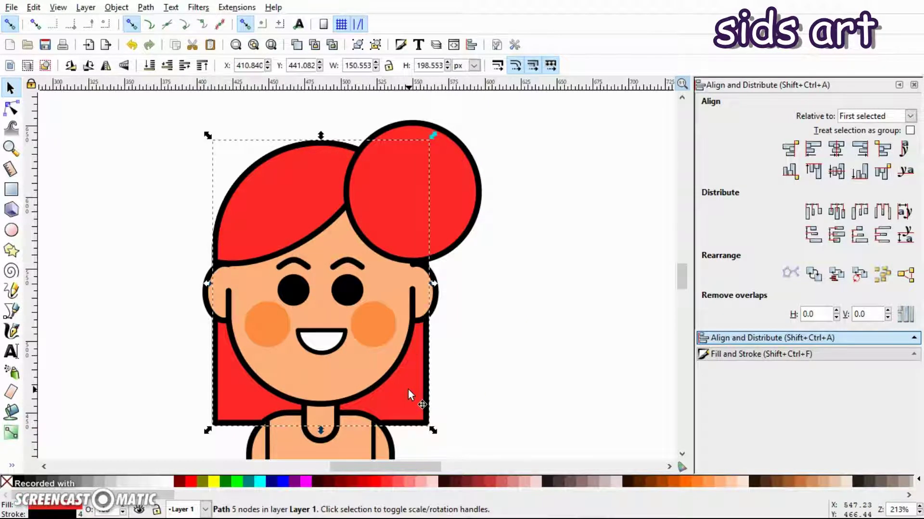
right_click(408, 390)
click(445, 202)
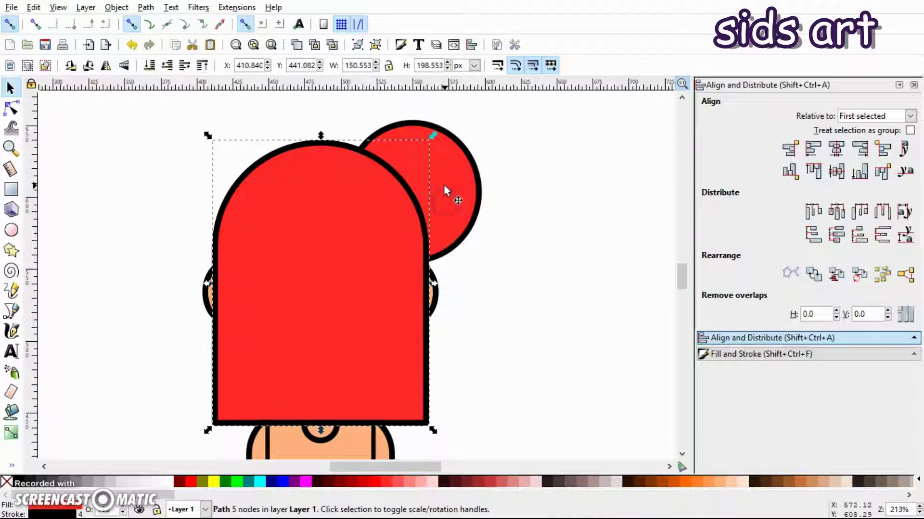
shift+click(447, 182)
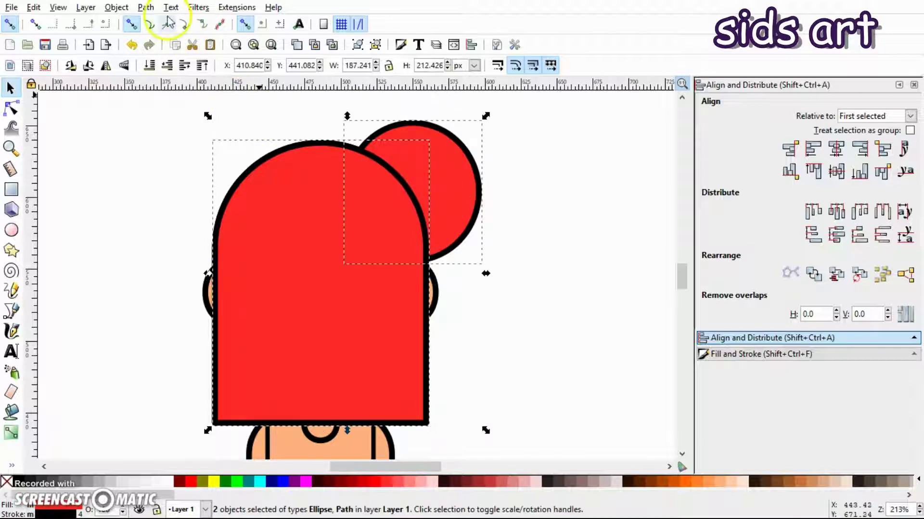
click(145, 7)
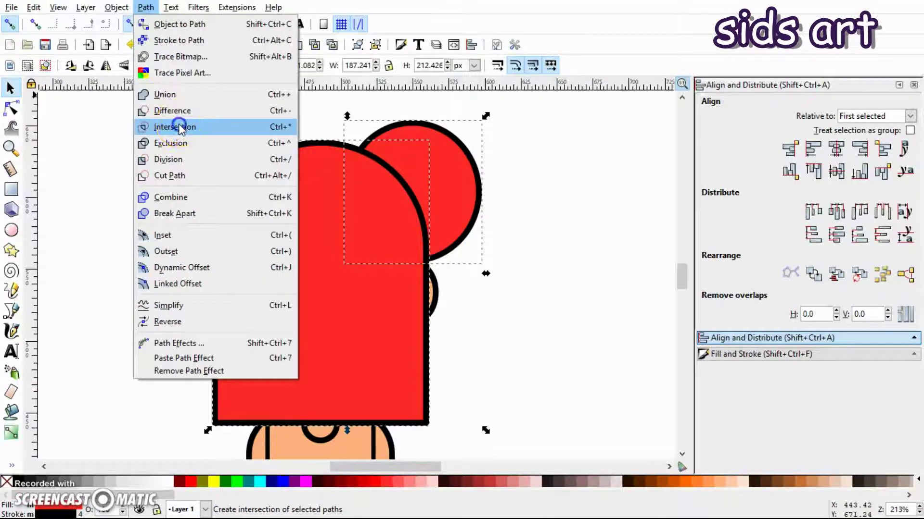
click(179, 127)
click(490, 189)
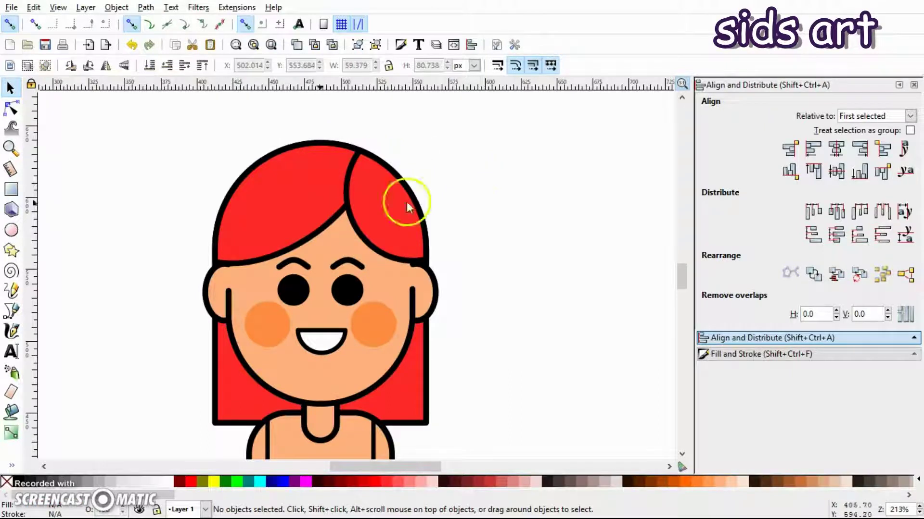
click(279, 204)
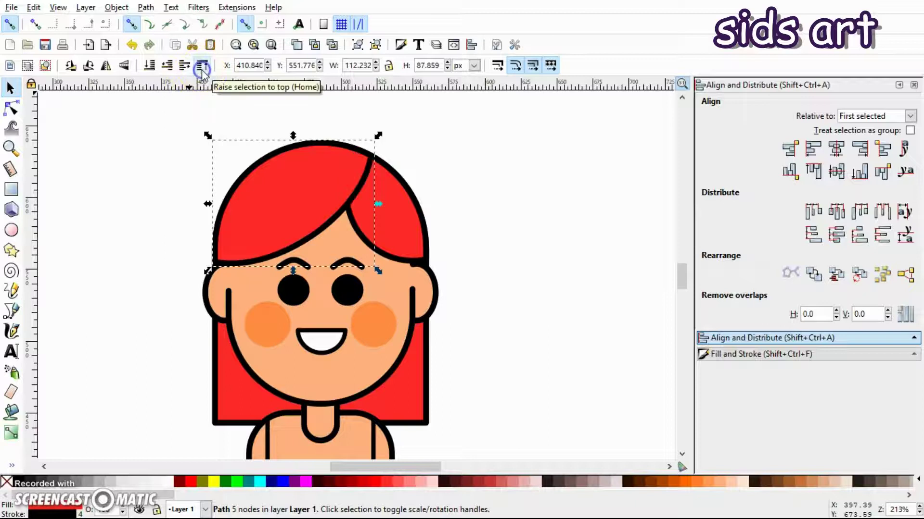
click(481, 210)
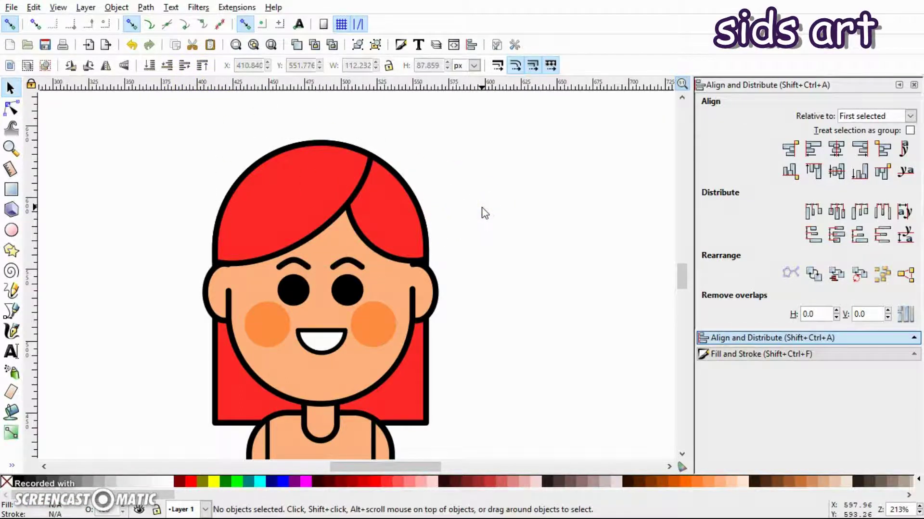
Draw a small rectangle about 13 × 6 px at the outer upper edge of the left eye as an eyelash.
key(plus)
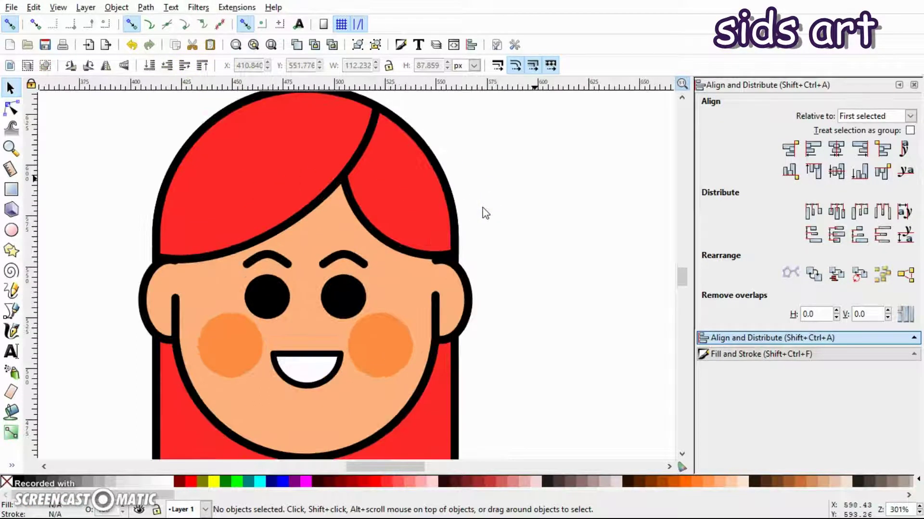
scroll(340, 198, down, 3)
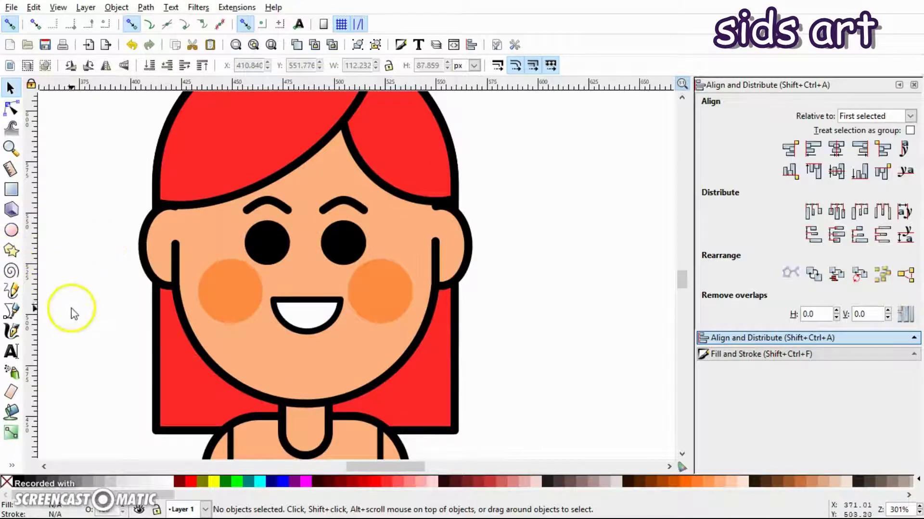
click(14, 192)
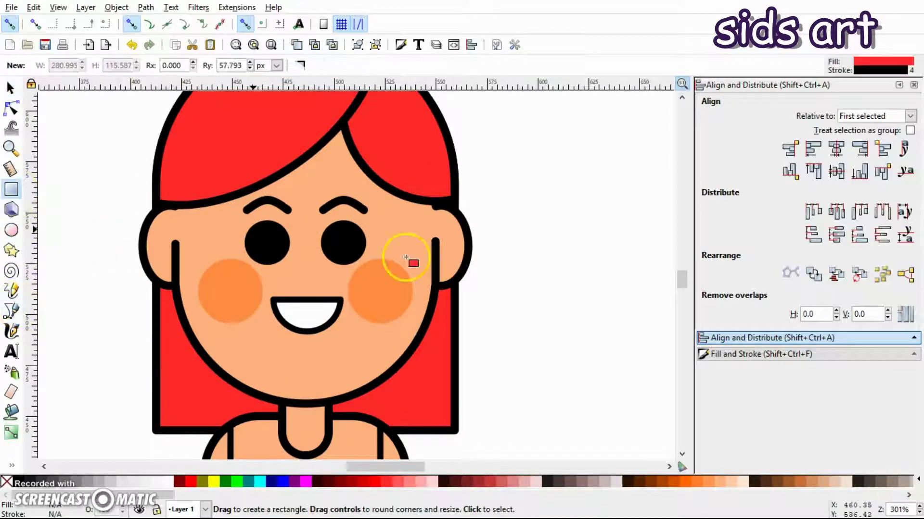
mouse_move(491, 238)
mouse_down()
mouse_move(557, 254)
mouse_move(508, 241)
mouse_move(247, 230)
mouse_up()
key(s)
click(569, 299)
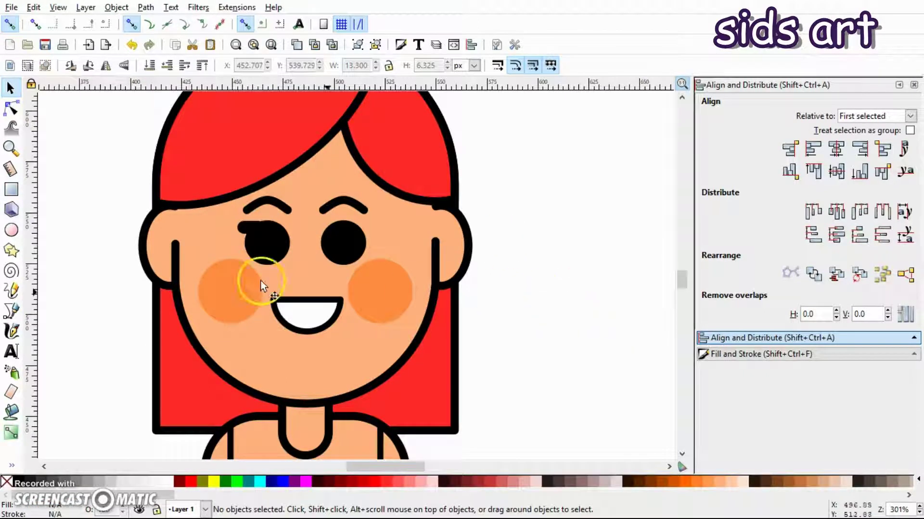
Duplicate the eyelash and place the copy at the outer upper edge of the right eye.
key(ctrl+d)
drag(250, 229, 355, 227)
key(minus)
key(minus)
click(165, 330)
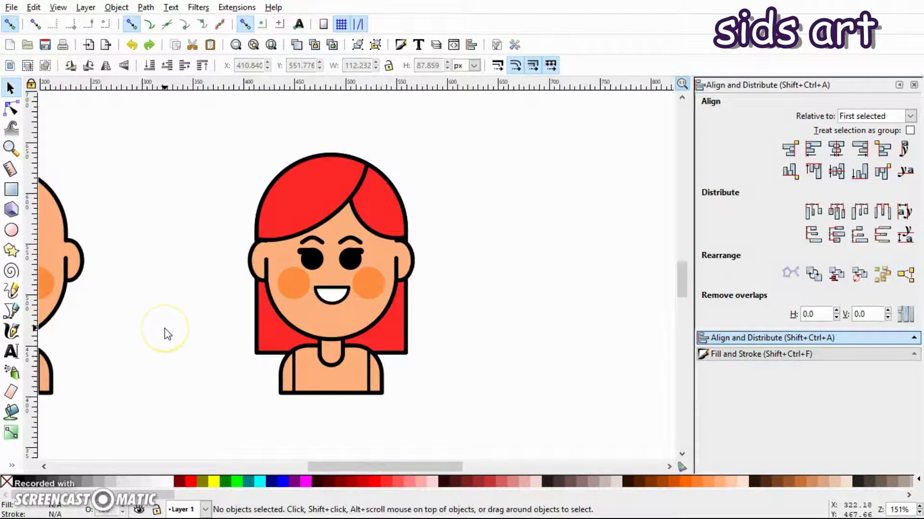
Draw a circle about 17.6 px wide beside the head and fill it with yellow #FFDD55.
key(plus)
key(plus)
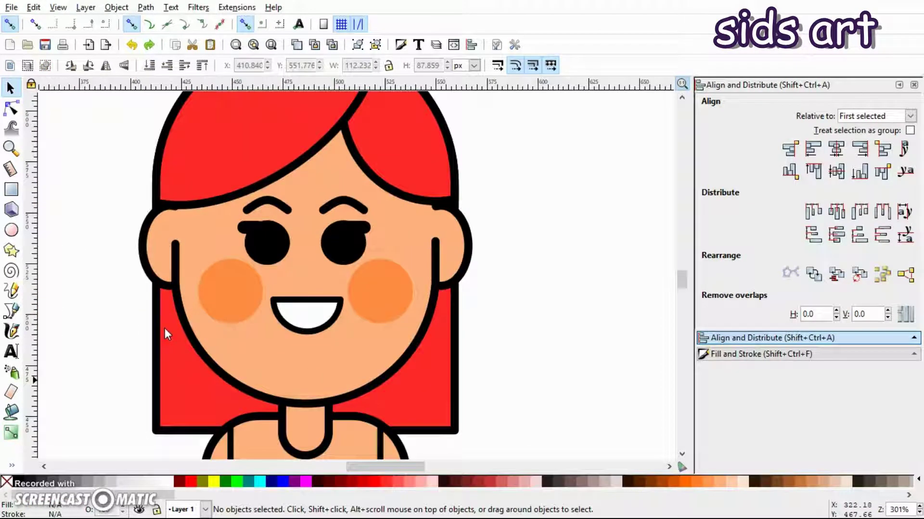
click(11, 230)
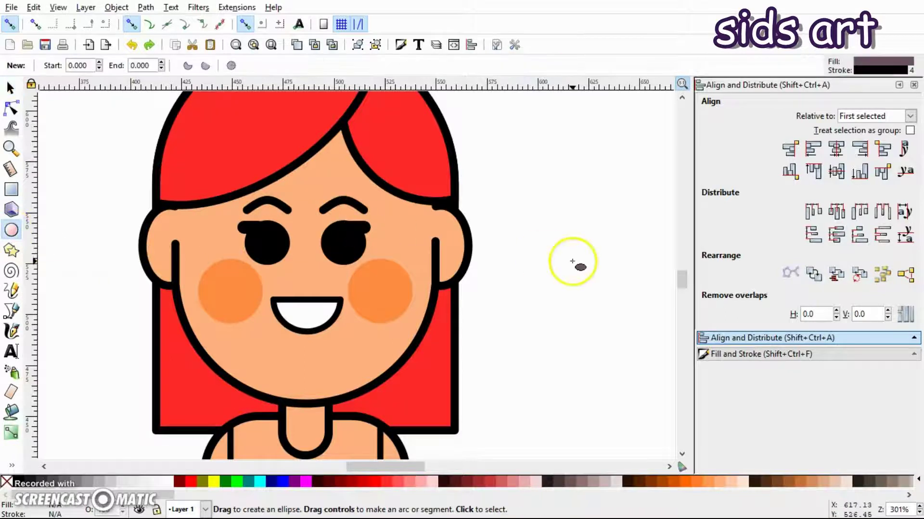
drag(504, 210, 536, 247)
key(s)
drag(130, 495, 214, 495)
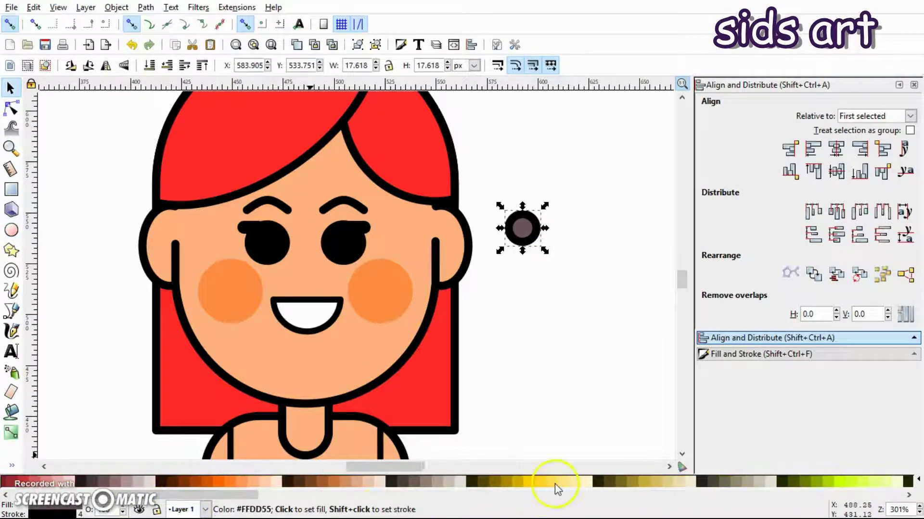
click(554, 483)
Move the yellow circle onto the left earlobe as an earring and place a duplicate level with it on the right earlobe.
drag(535, 234, 172, 301)
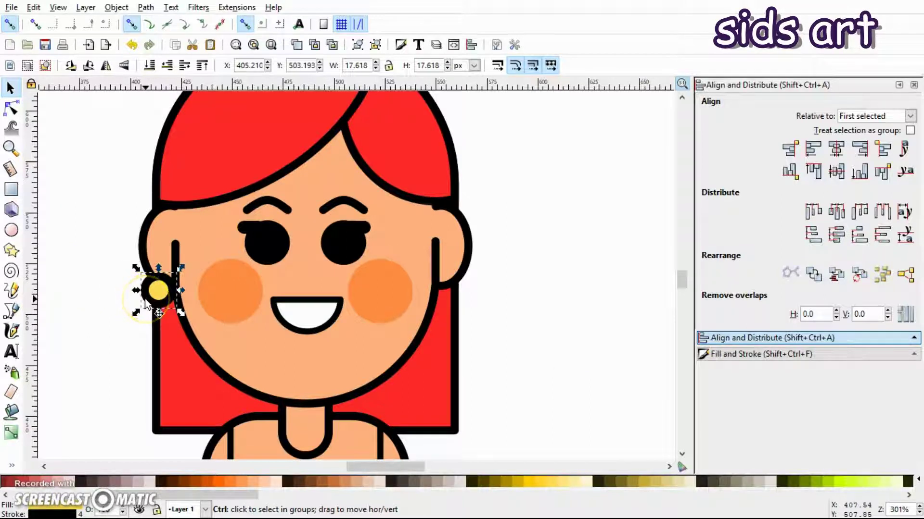
key(ctrl+d)
drag(154, 293, 454, 295)
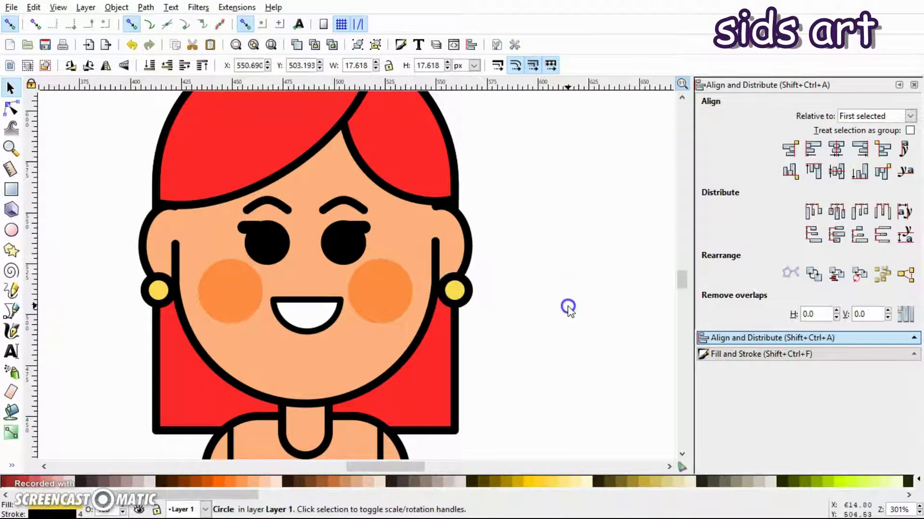
click(509, 228)
scroll(511, 230, up, 1)
scroll(508, 217, up, 2)
scroll(517, 221, down, 4)
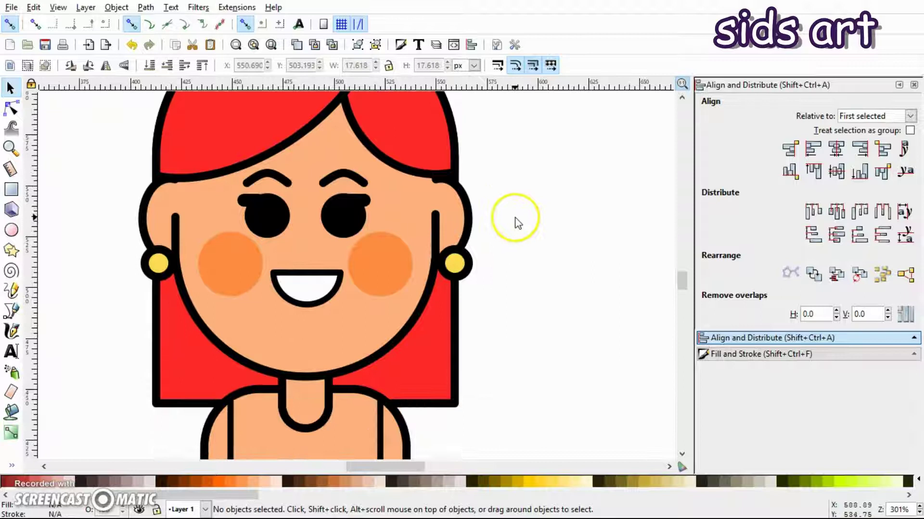
Shorten the long red back hair to about 194.6 px high by raising its bottom edge.
scroll(524, 313, up, 2)
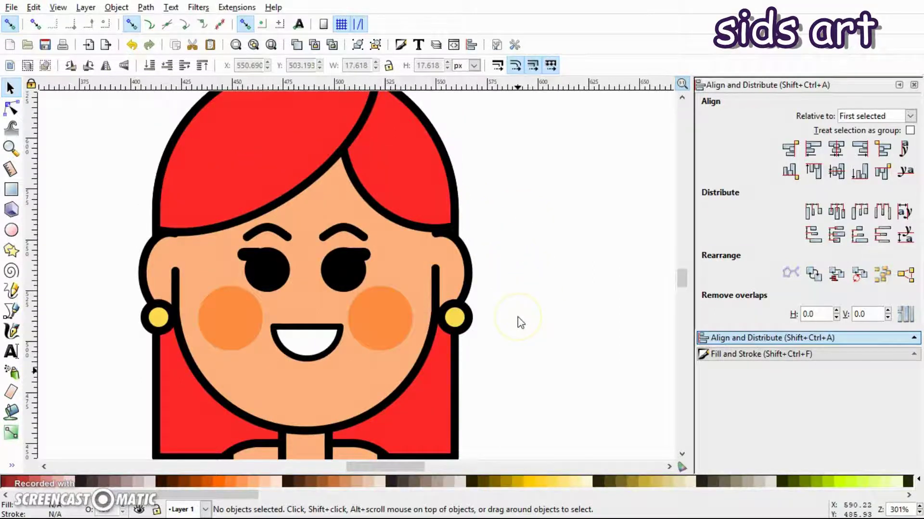
scroll(495, 309, up, 1)
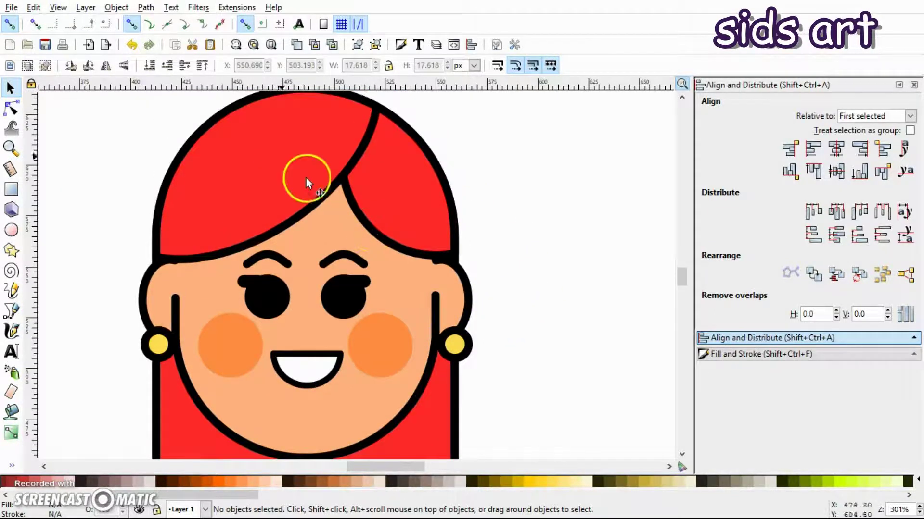
click(271, 144)
click(521, 194)
scroll(539, 217, down, 2)
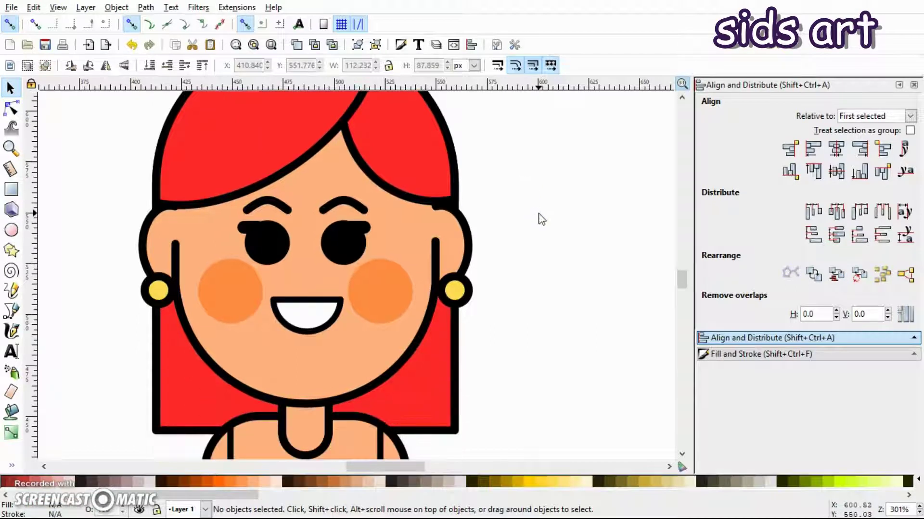
click(439, 385)
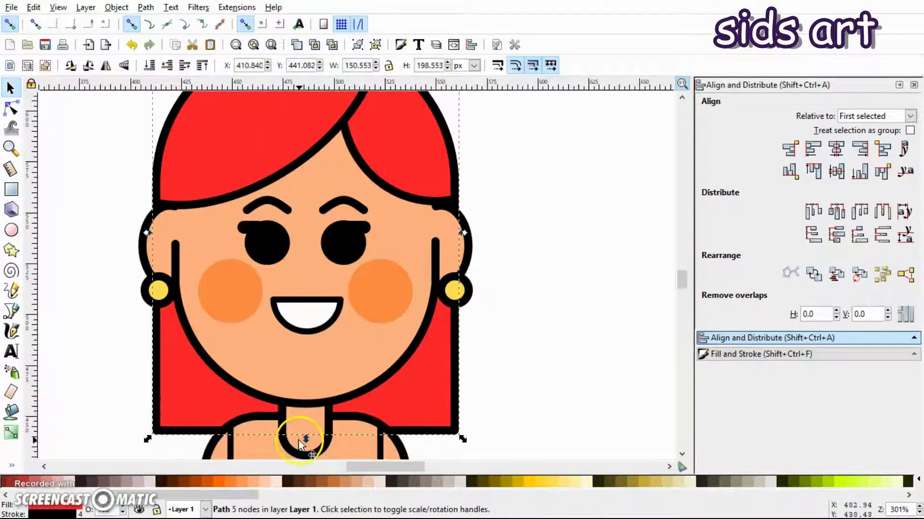
click(571, 327)
Fill the female character's torso shape with orange.
scroll(571, 329, up, 3)
scroll(570, 313, down, 5)
scroll(569, 289, down, 2)
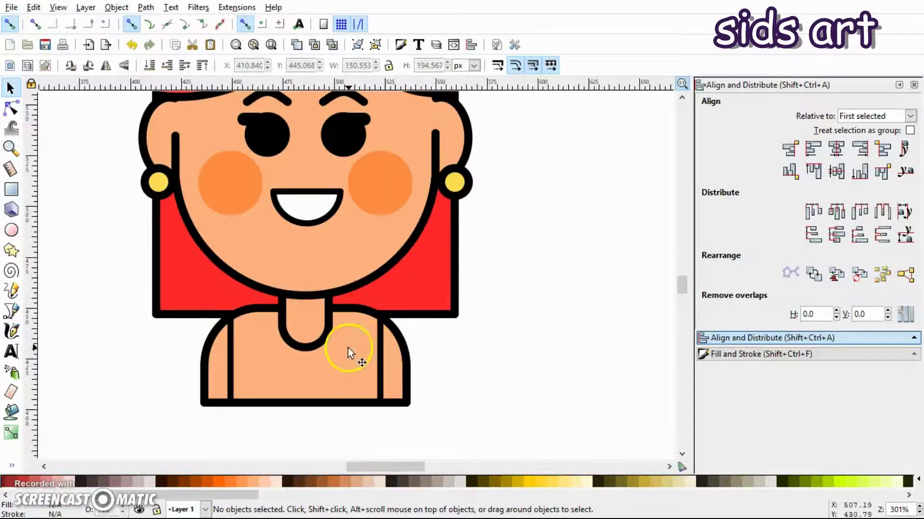
click(340, 368)
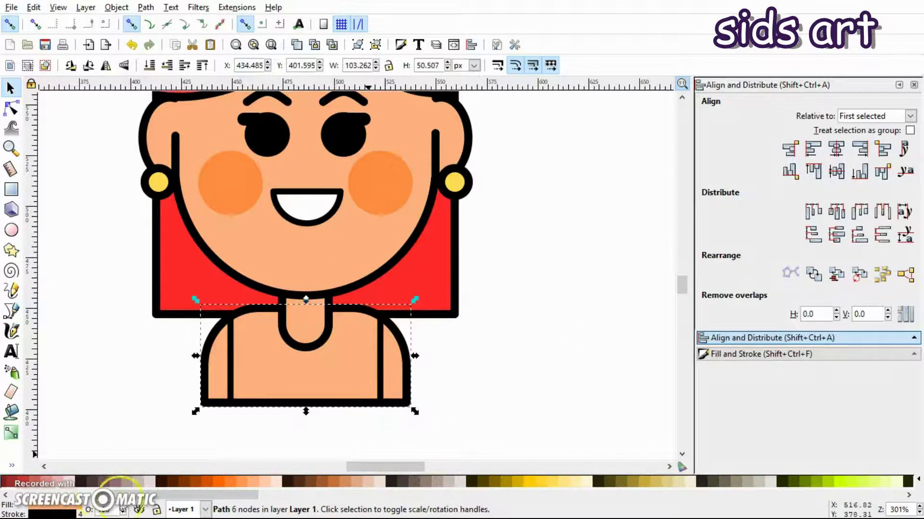
scroll(120, 481, down, 5)
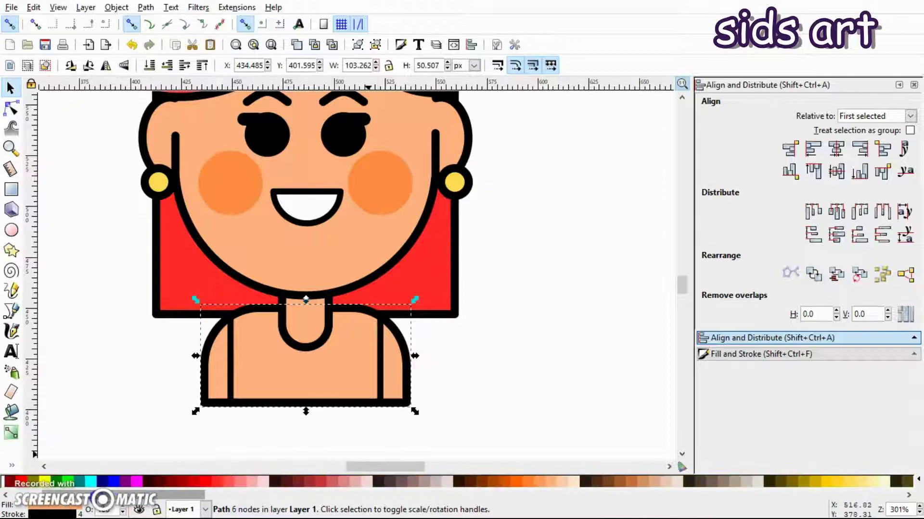
scroll(121, 481, down, 2)
click(481, 482)
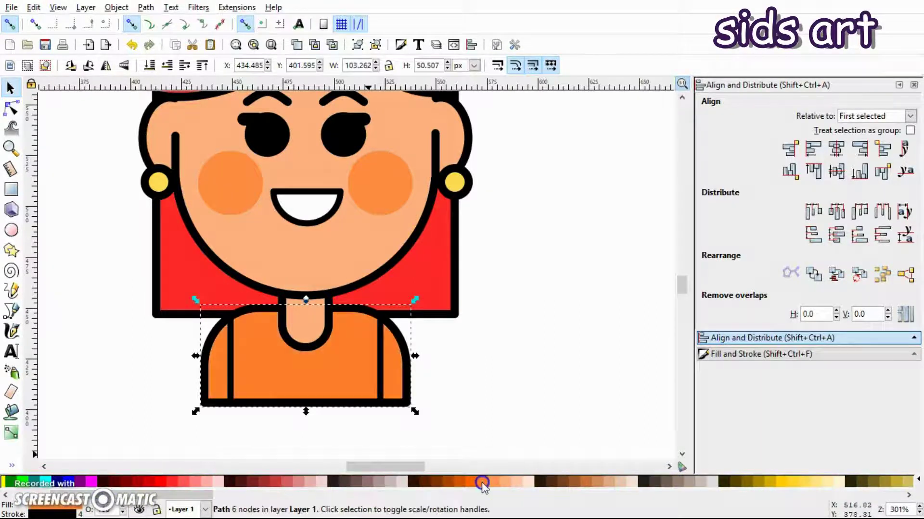
click(488, 392)
Paint the bounded areas of the left and right arms with the Paint Bucket to create separate arm shapes.
scroll(488, 392, up, 6)
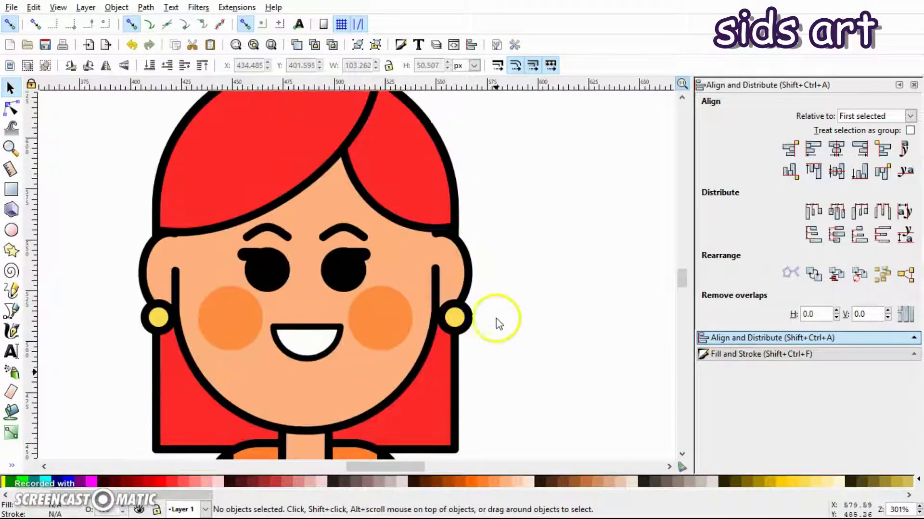
scroll(496, 319, down, 5)
scroll(470, 334, down, 1)
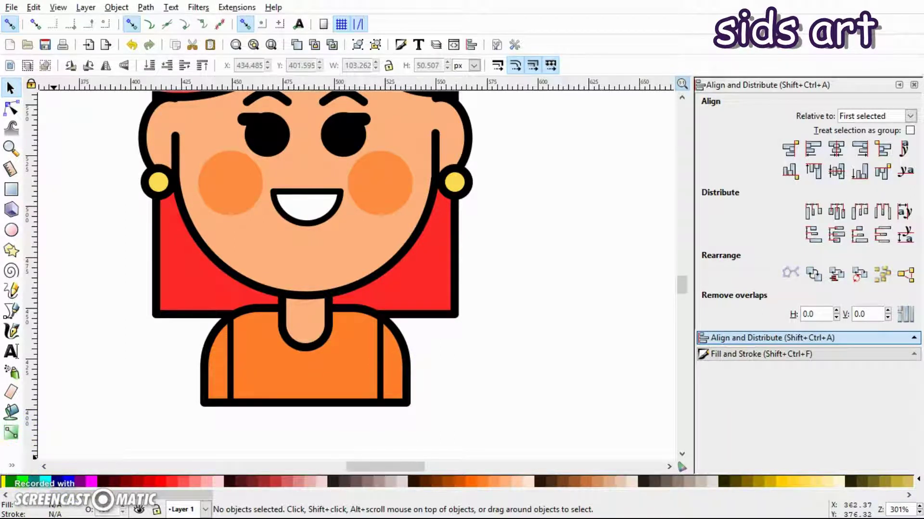
click(12, 412)
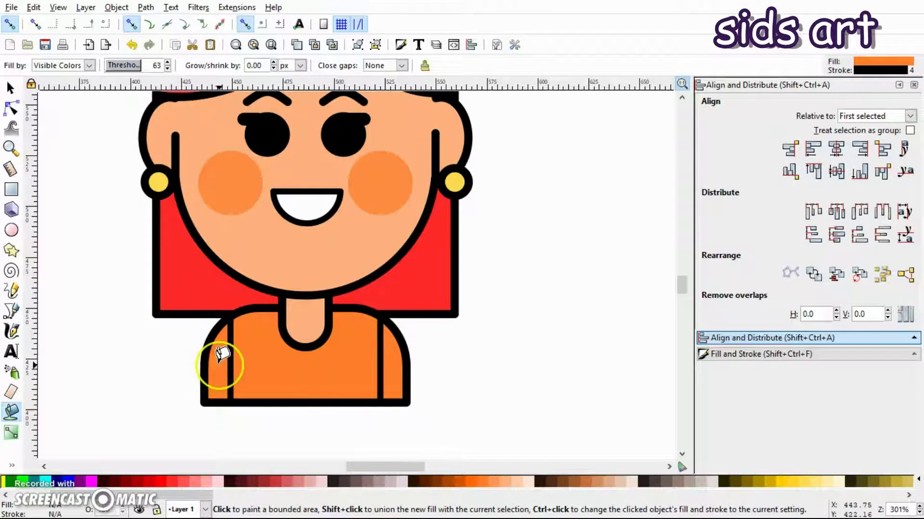
click(221, 359)
click(390, 354)
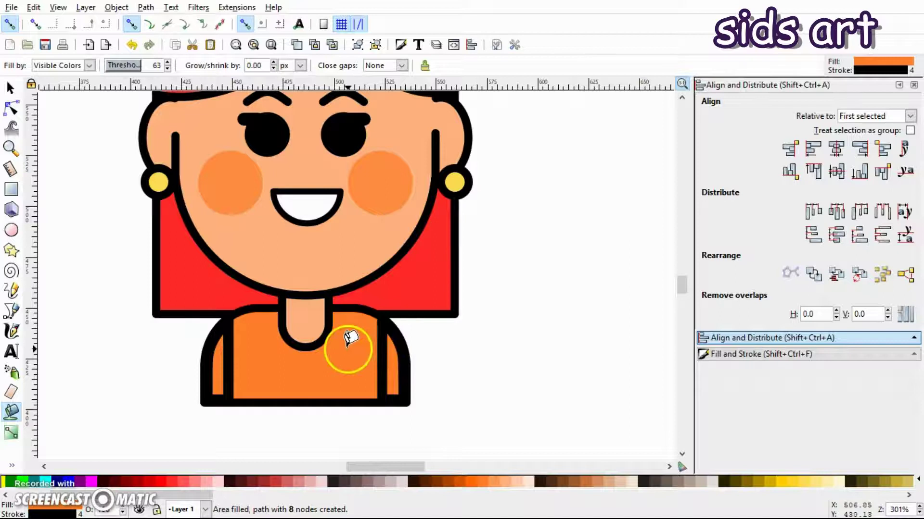
Remove the outline from the new fill shape on the right arm.
key(s)
drag(400, 403, 515, 380)
key(ctrl+z)
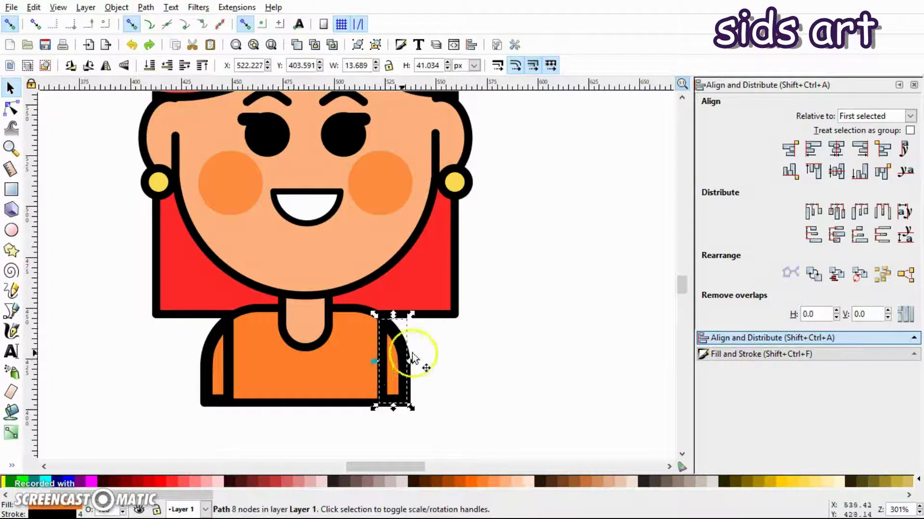
click(769, 353)
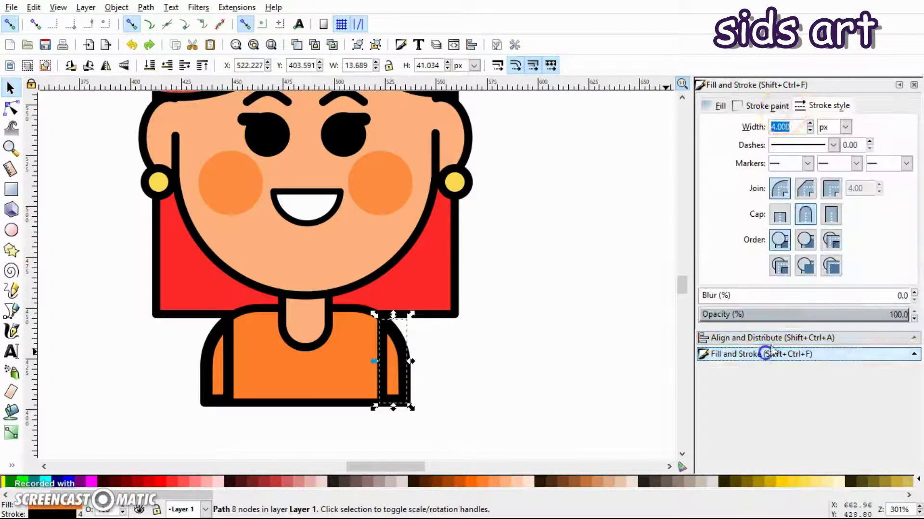
click(767, 105)
click(714, 130)
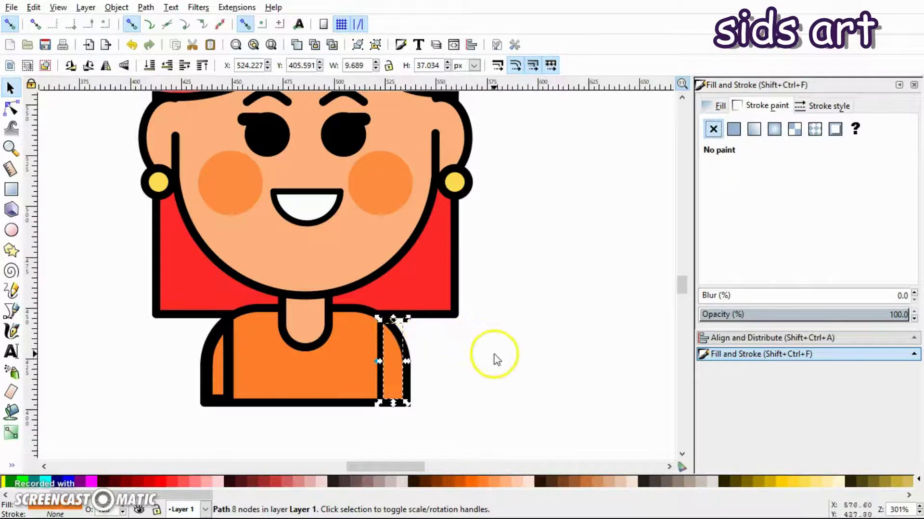
Recolor the right arm shape with the skin tone #ffb380 sampled from the face.
key(d)
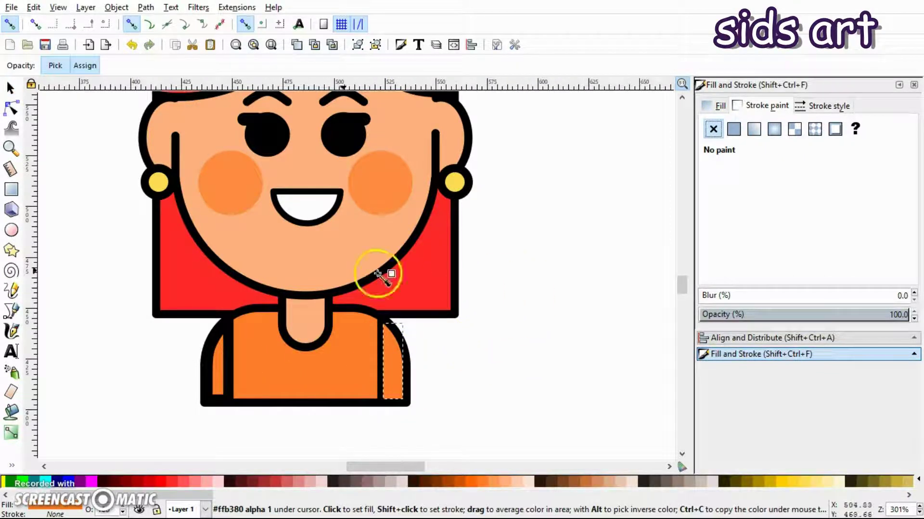
click(326, 259)
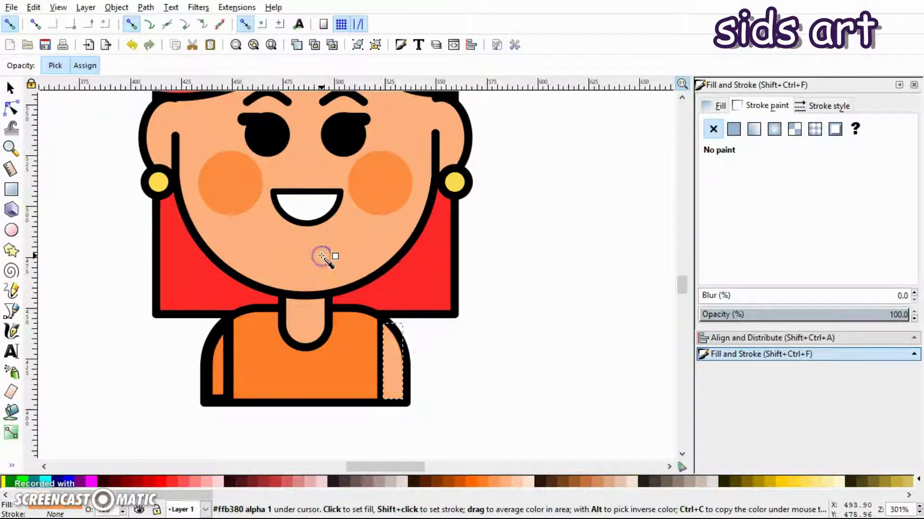
key(s)
click(477, 331)
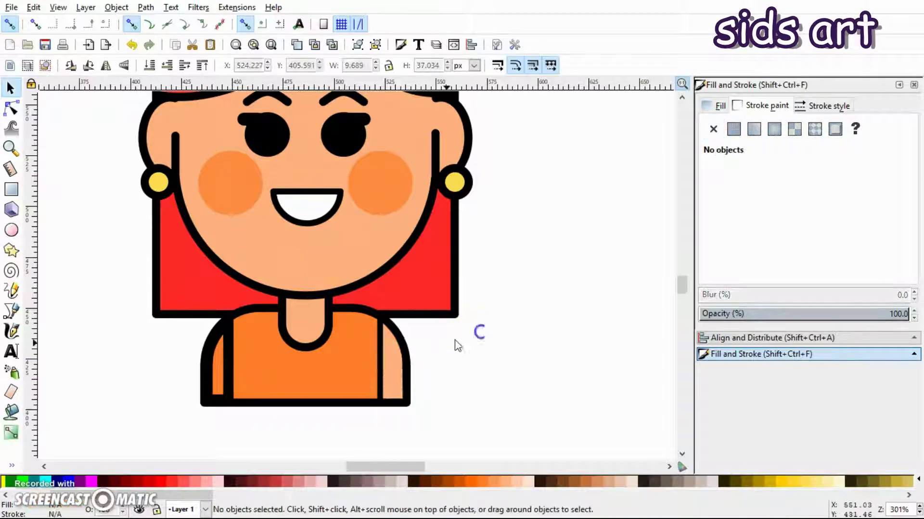
Remove the outline from the left arm shape and fill it with the skin tone #ffb380 sampled from the face.
click(218, 375)
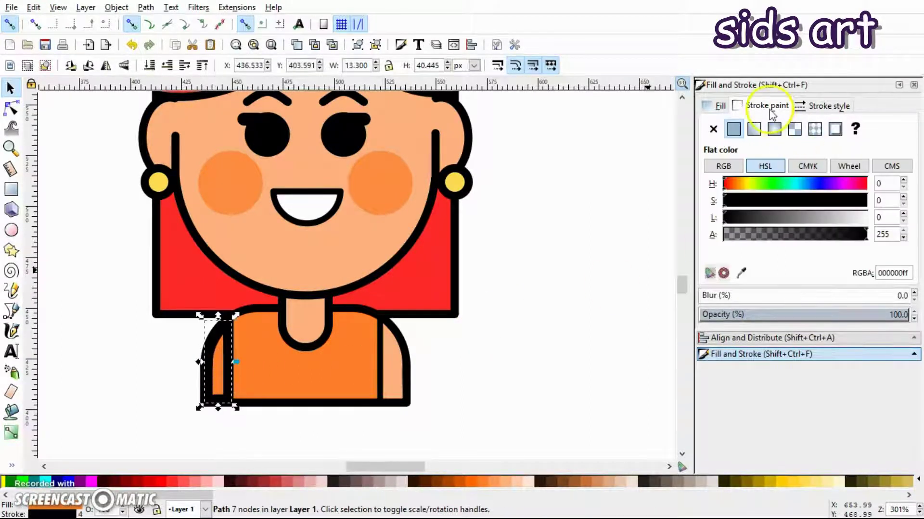
click(713, 129)
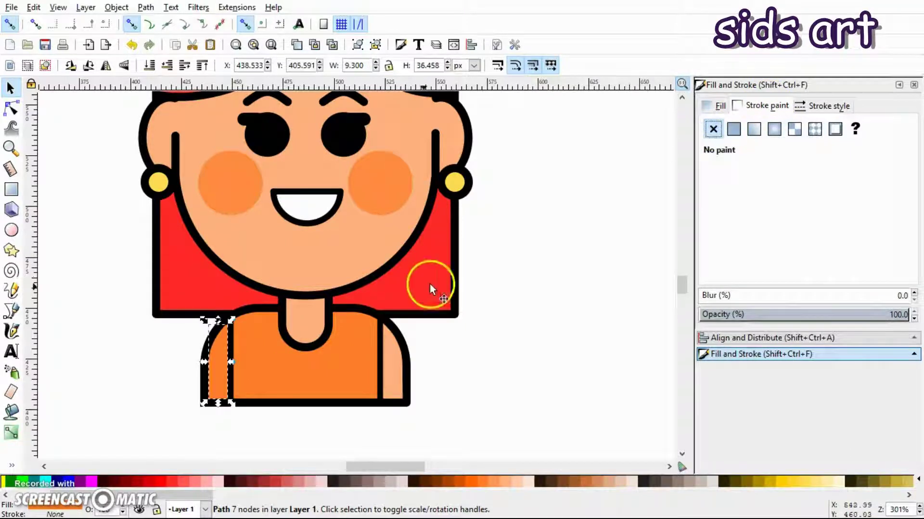
key(d)
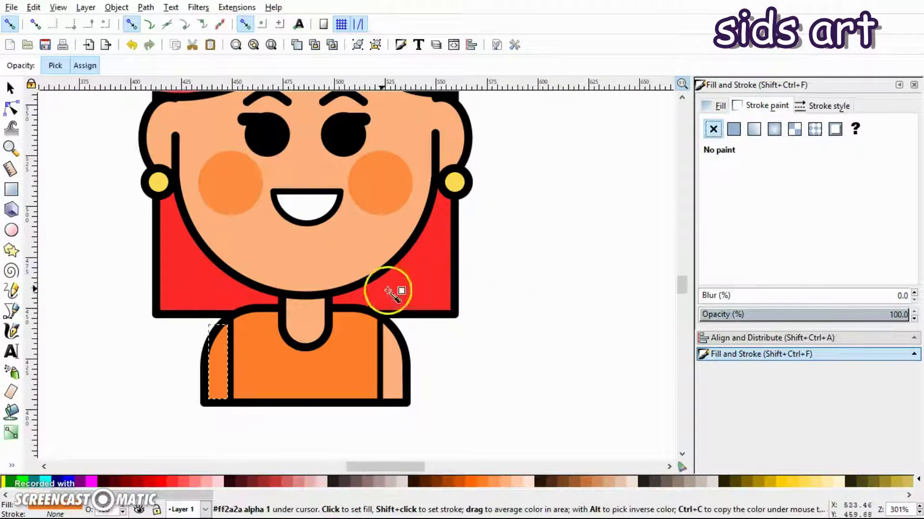
click(327, 267)
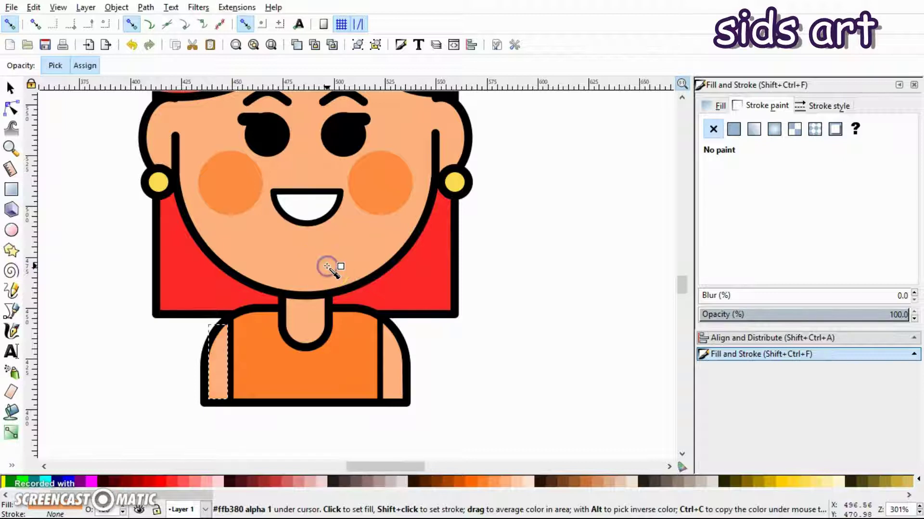
key(s)
click(506, 313)
Duplicate the whole bald base figure and place the copy to the right of the red-haired character.
scroll(509, 317, up, 3)
scroll(509, 318, up, 4)
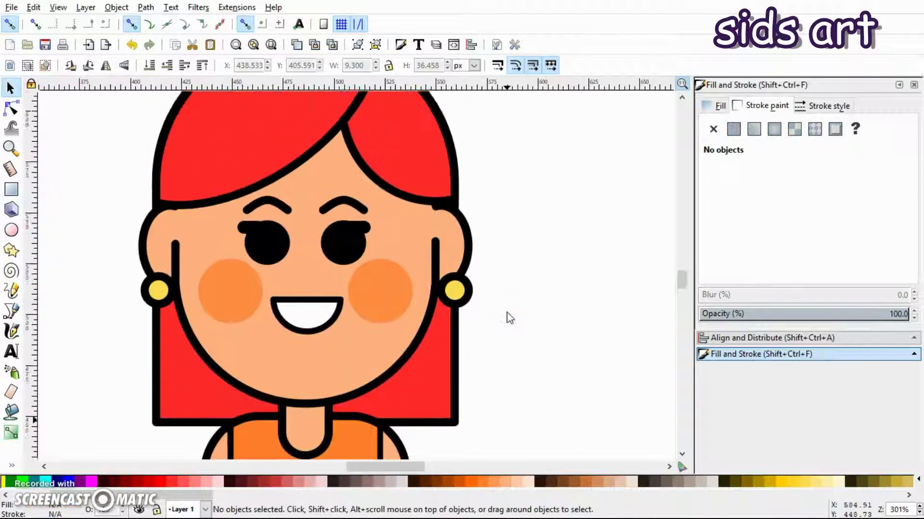
scroll(509, 317, down, 2)
key(minus)
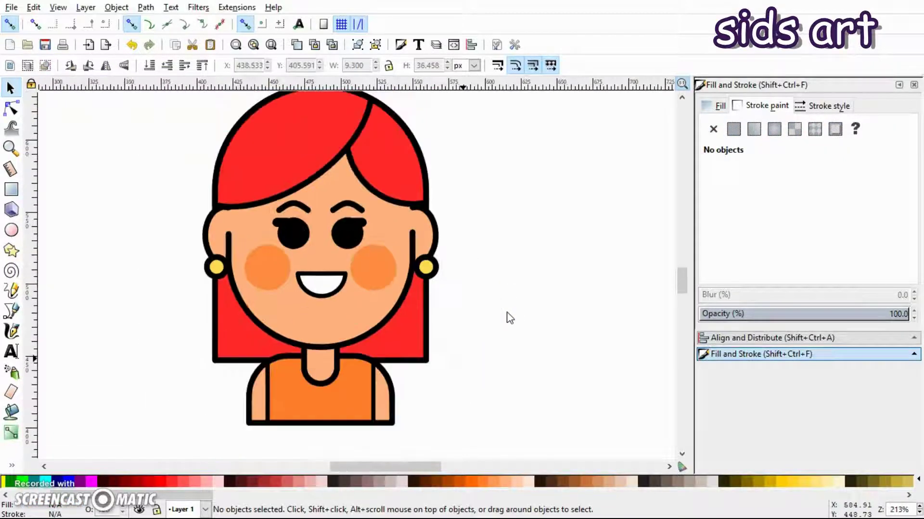
key(minus)
key(plus)
drag(412, 467, 330, 468)
drag(146, 96, 484, 449)
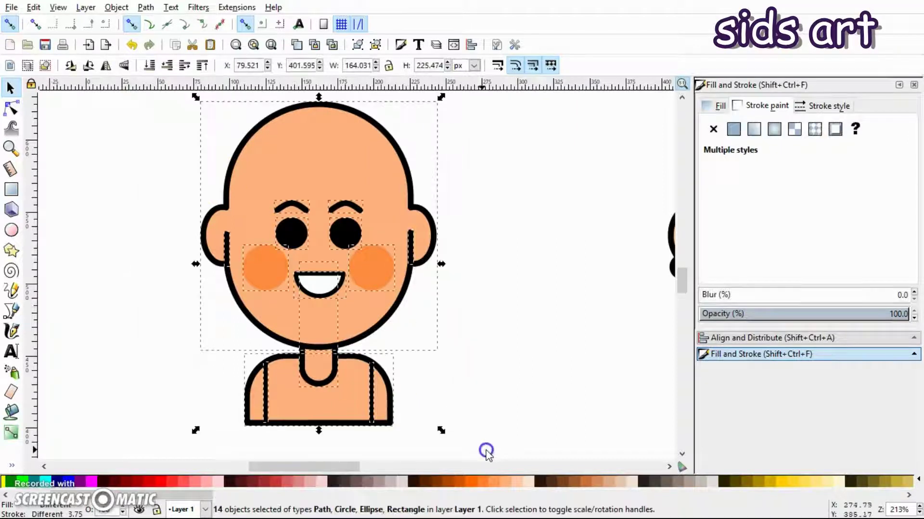
right_click(363, 178)
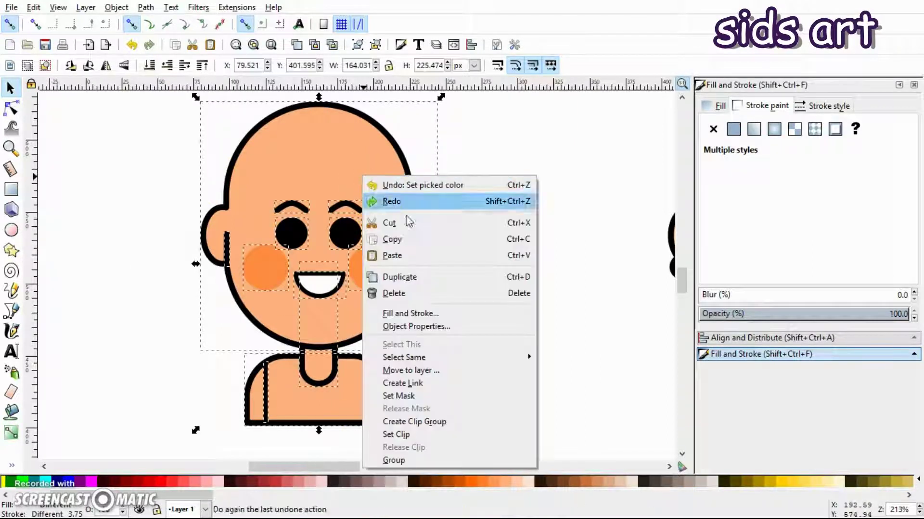
click(425, 277)
drag(267, 186, 426, 187)
click(628, 305)
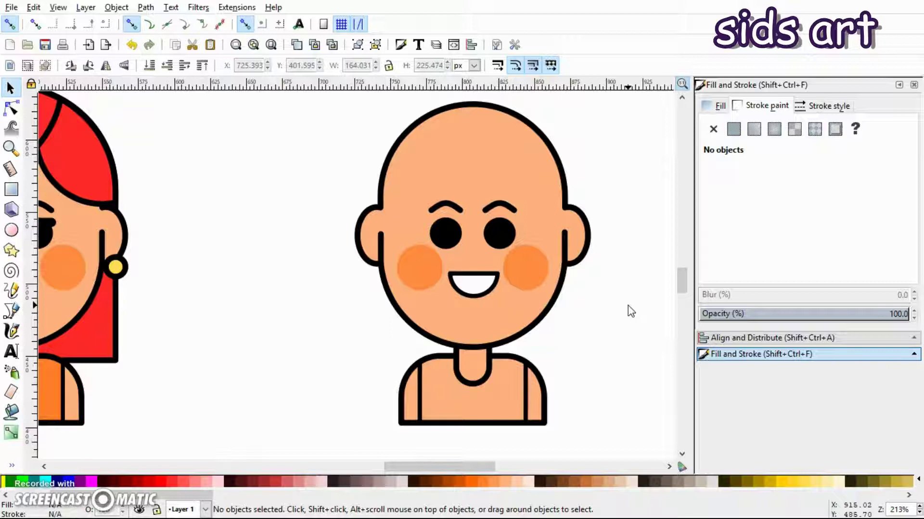
Draw a red rounded rectangle about 116.5 × 160.6 px beside the copied bald figure.
key(ctrl)
click(541, 333)
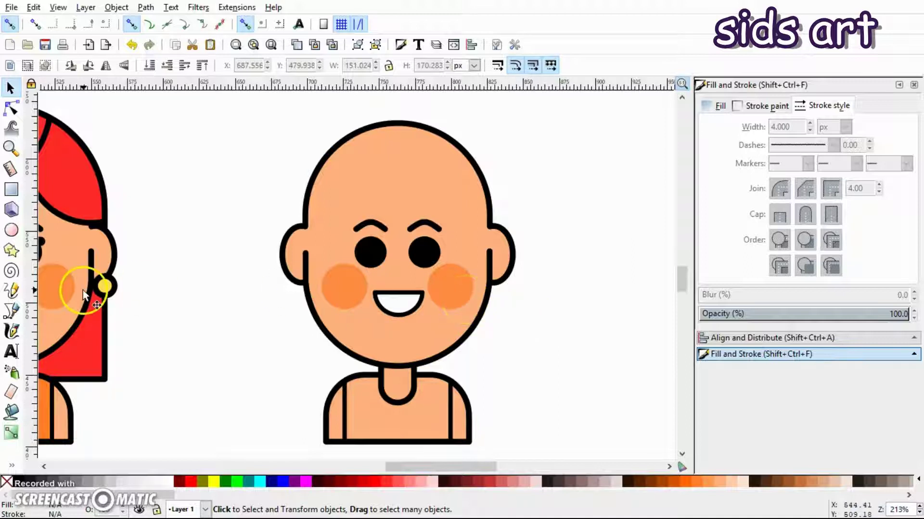
click(12, 189)
drag(427, 469, 454, 470)
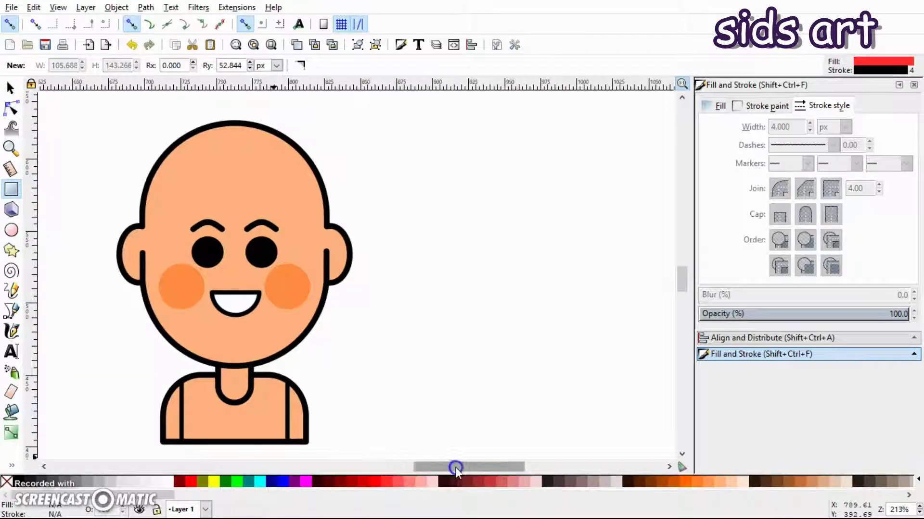
drag(412, 130, 582, 364)
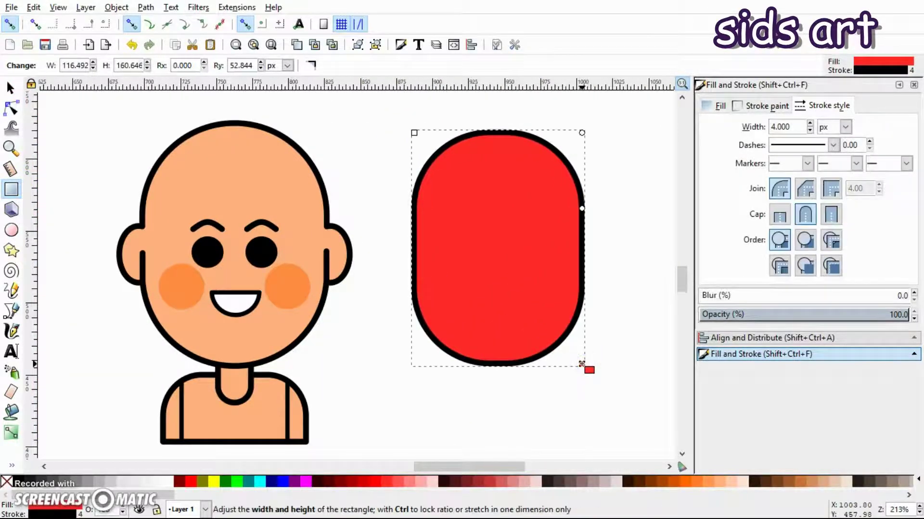
Move the red rounded rectangle over the copied figure's head and widen it to about 149.6 px.
key(s)
drag(539, 285, 240, 263)
drag(489, 467, 469, 468)
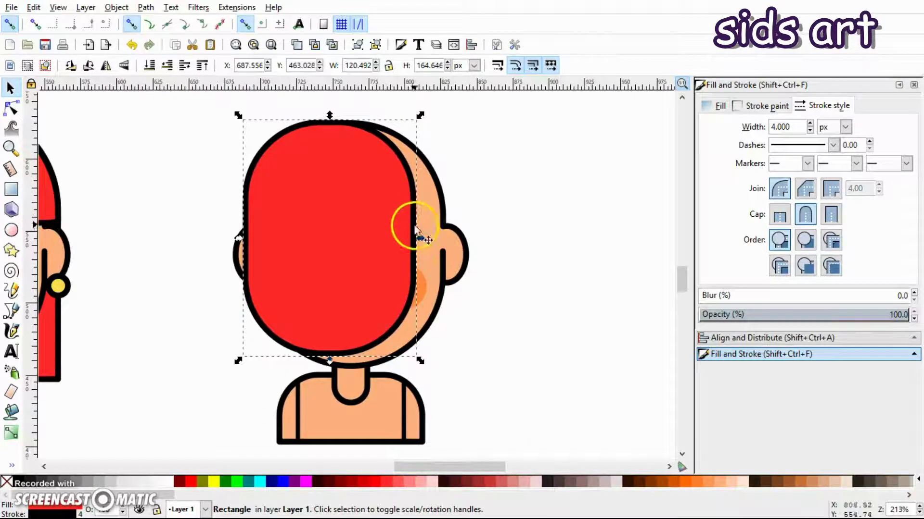
drag(420, 239, 460, 239)
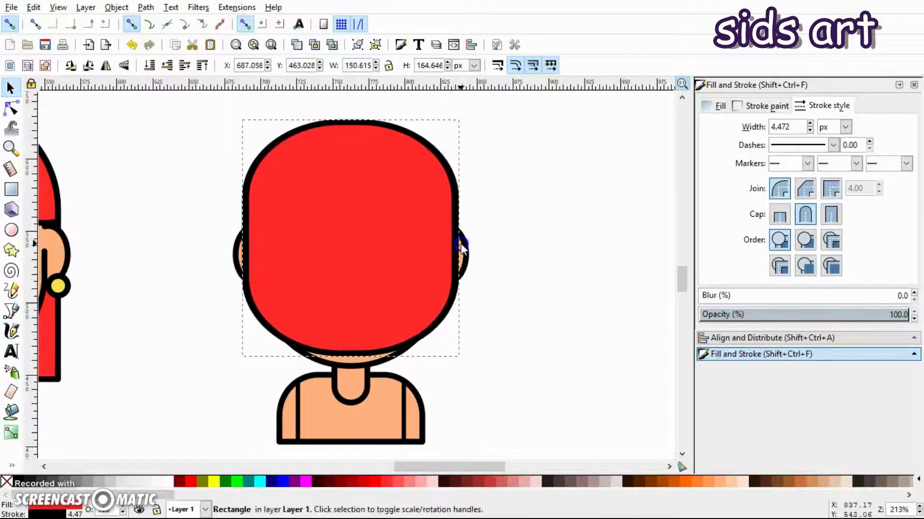
Send the red rounded shape behind the figure and raise it slightly above the top of the head.
scroll(480, 183, up, 2)
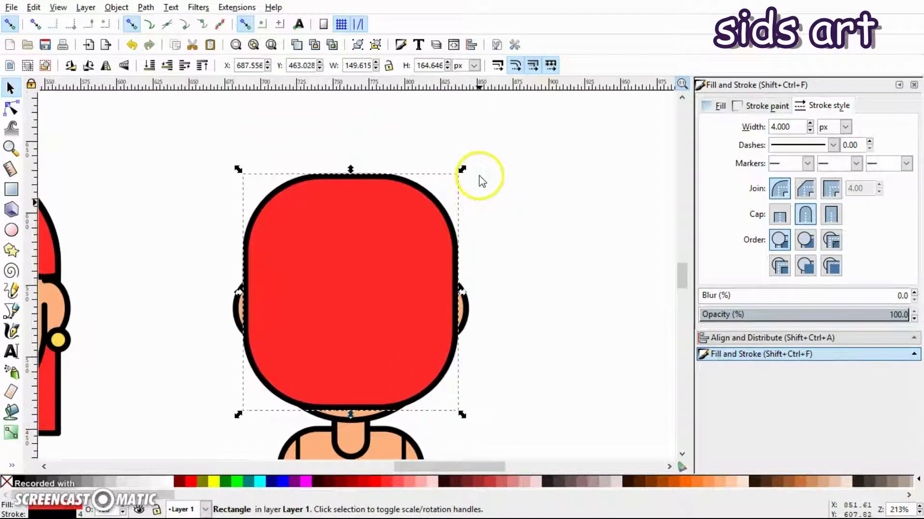
click(149, 67)
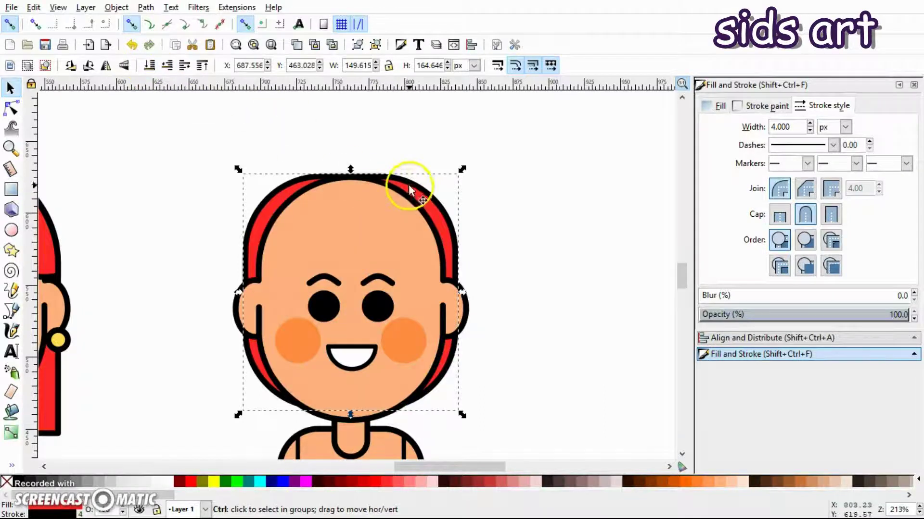
drag(417, 185, 412, 169)
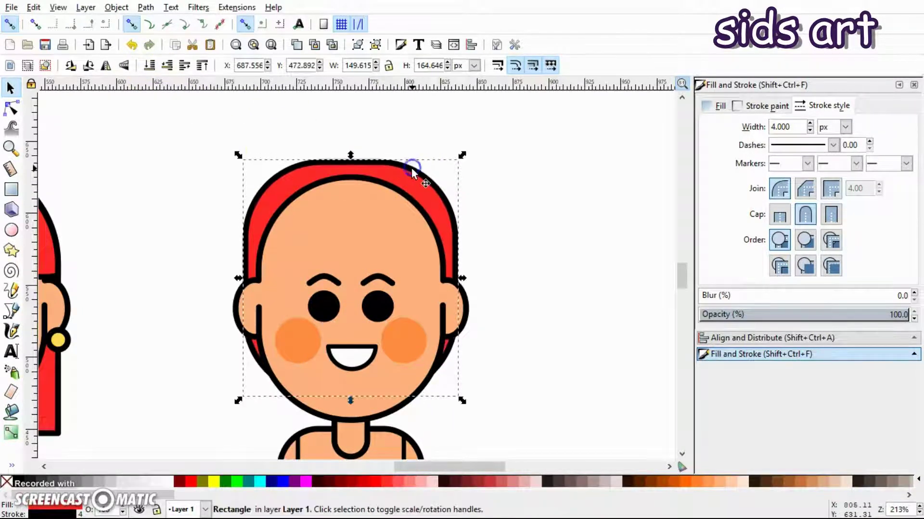
Increase the corner rounding of the red shape behind the head into a full dome and raise it slightly above the head.
click(13, 114)
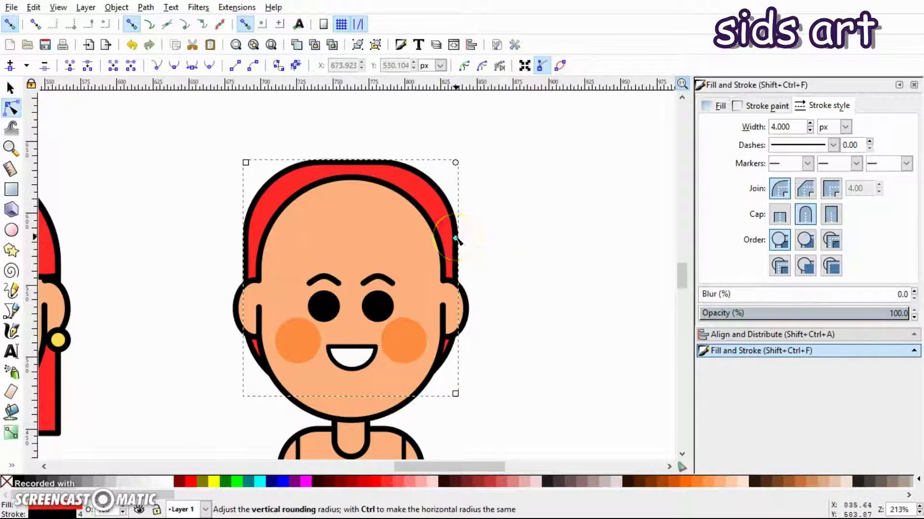
drag(455, 239, 457, 271)
key(s)
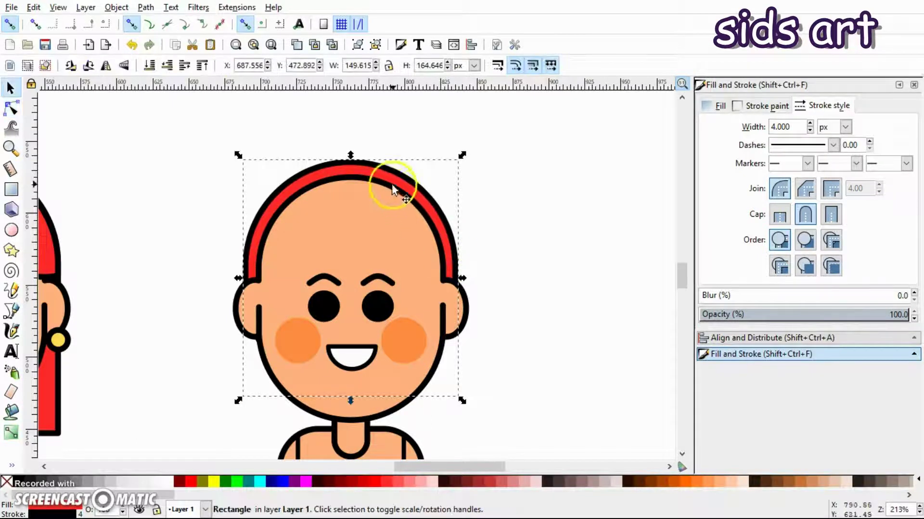
drag(377, 165, 380, 148)
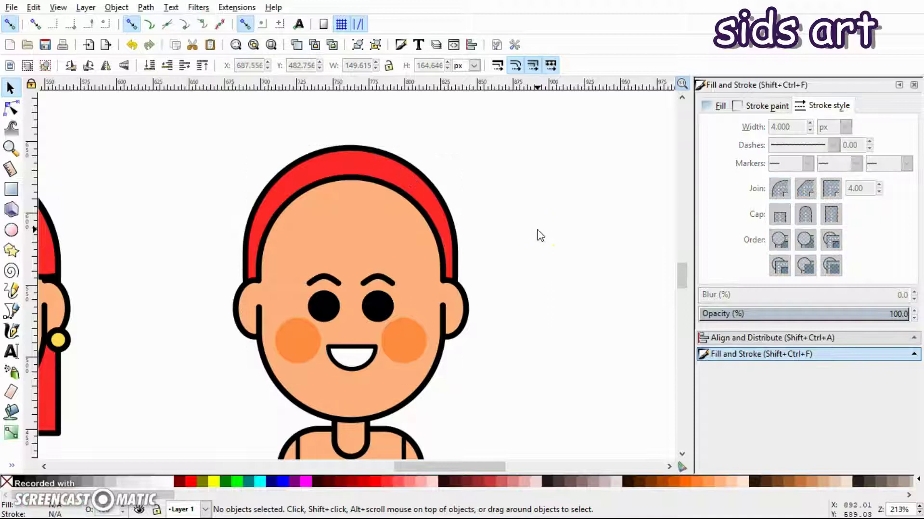
Draw the zigzag fringe of a straight-segment path across the forehead, from outside one ear to outside the other.
key(plus)
click(209, 234)
click(11, 311)
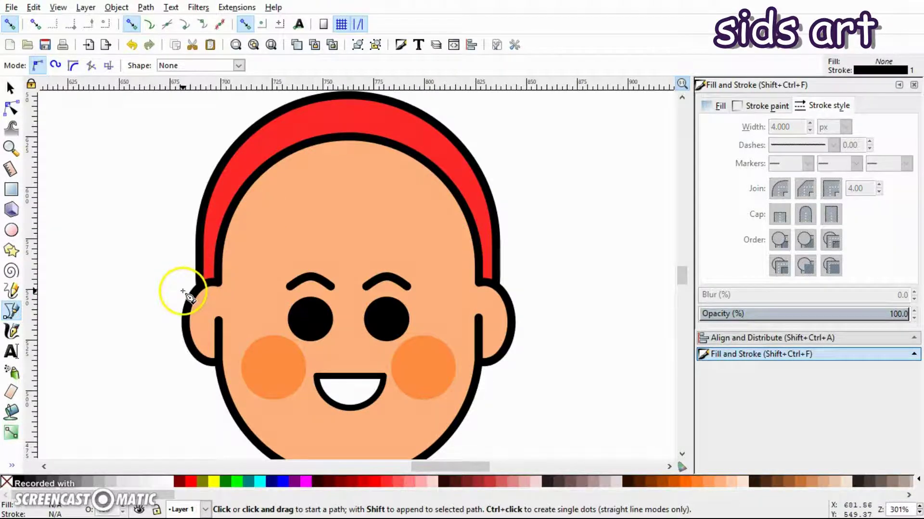
click(183, 291)
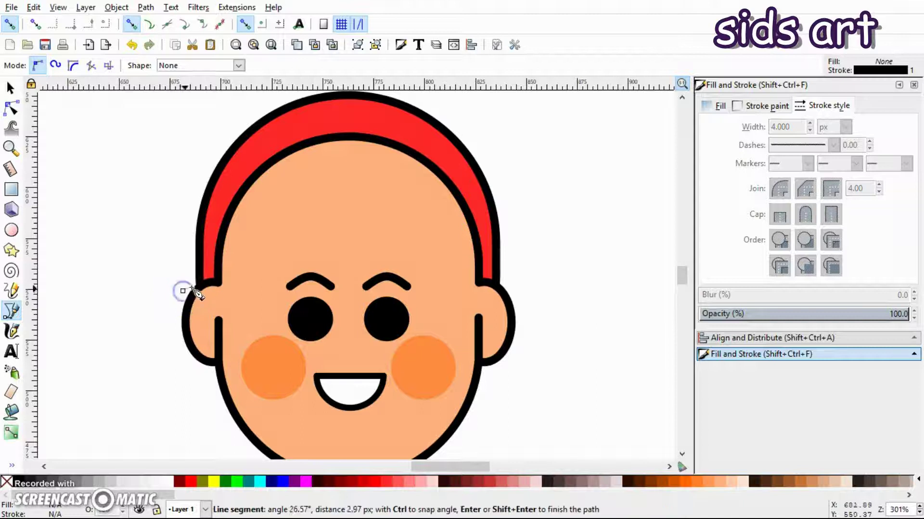
click(220, 280)
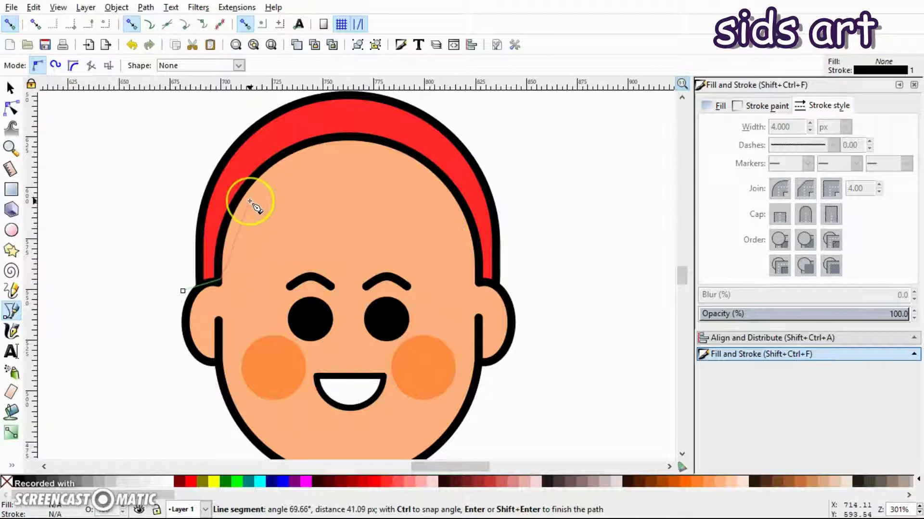
click(250, 201)
click(258, 276)
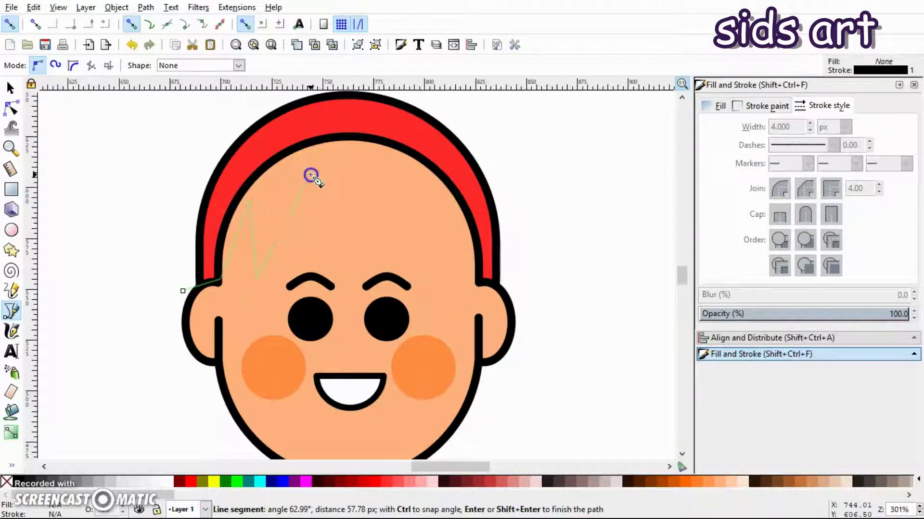
click(309, 177)
click(310, 263)
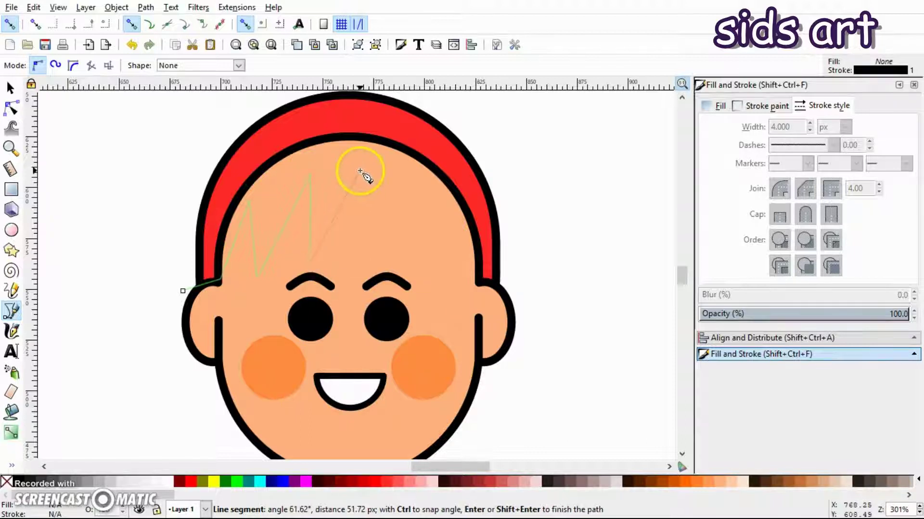
click(367, 175)
click(395, 263)
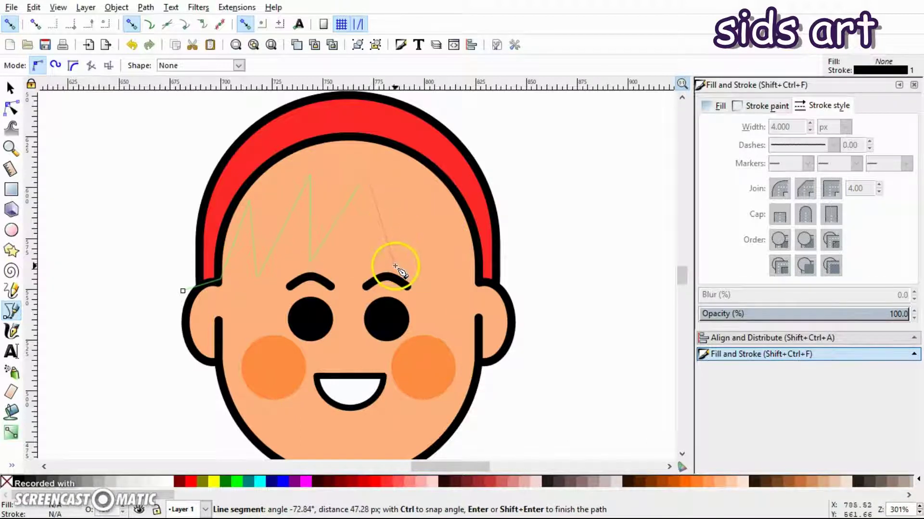
click(413, 191)
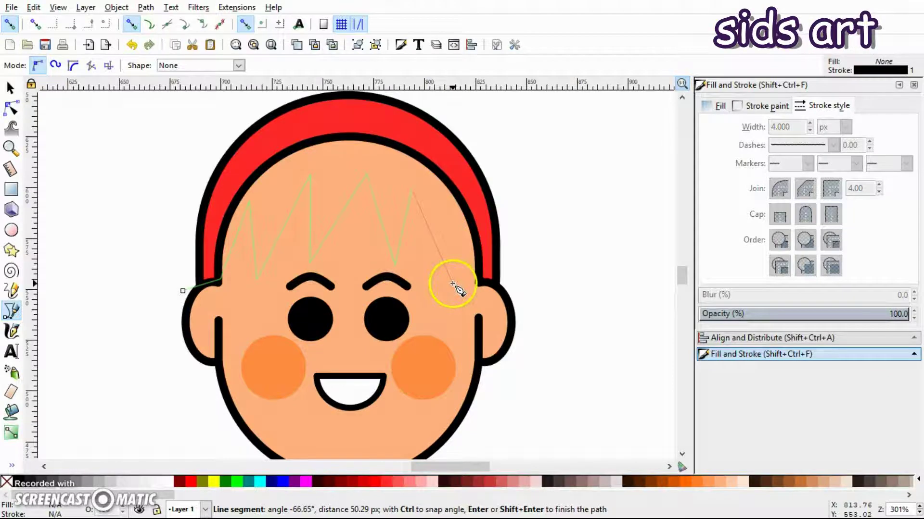
click(441, 267)
click(453, 217)
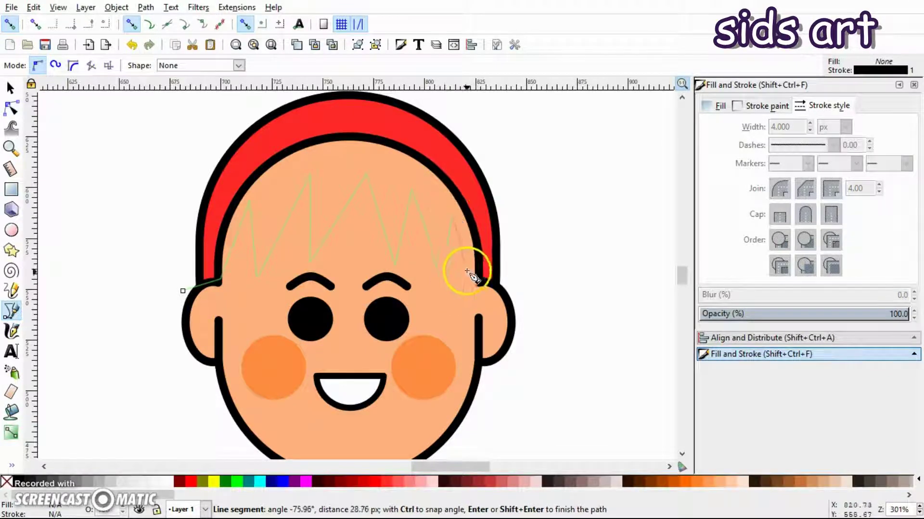
click(476, 279)
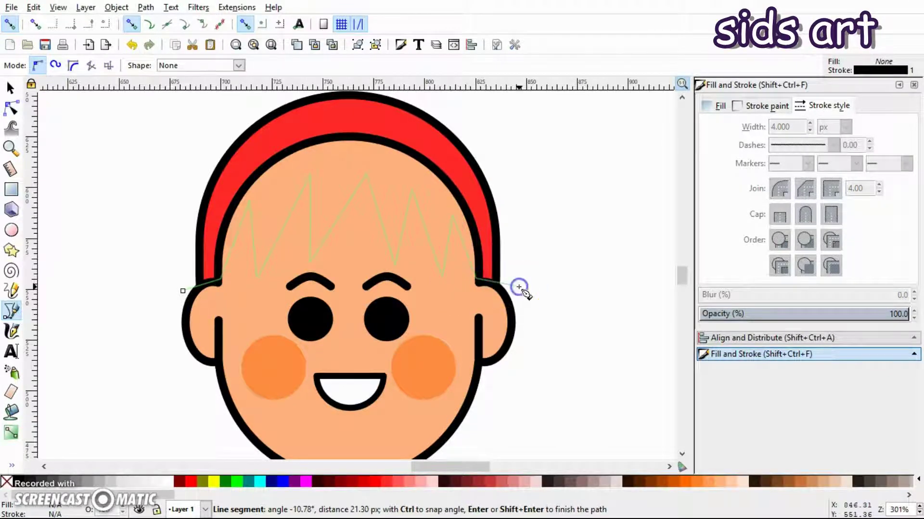
click(519, 286)
Continue the fringe path around the outside of the red dome and close it, making an outline about 177 × 107 px.
scroll(538, 164, up, 3)
click(516, 134)
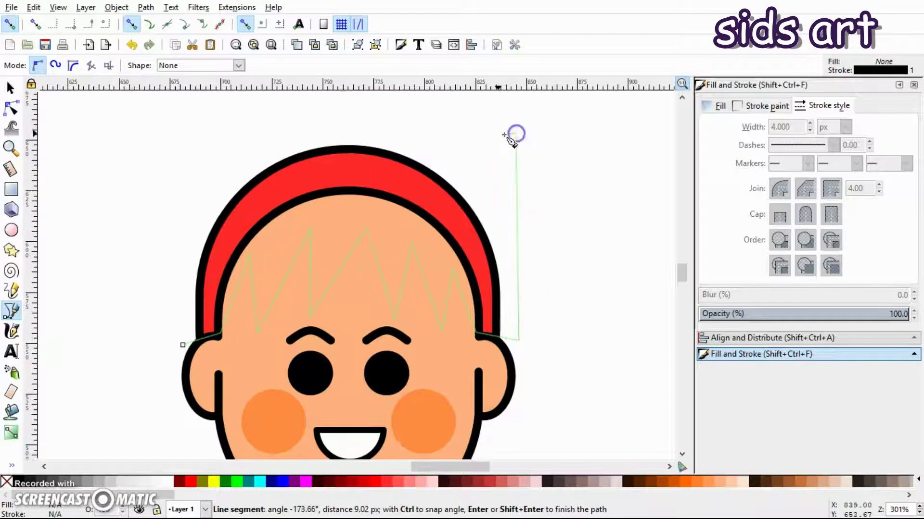
click(199, 129)
click(161, 238)
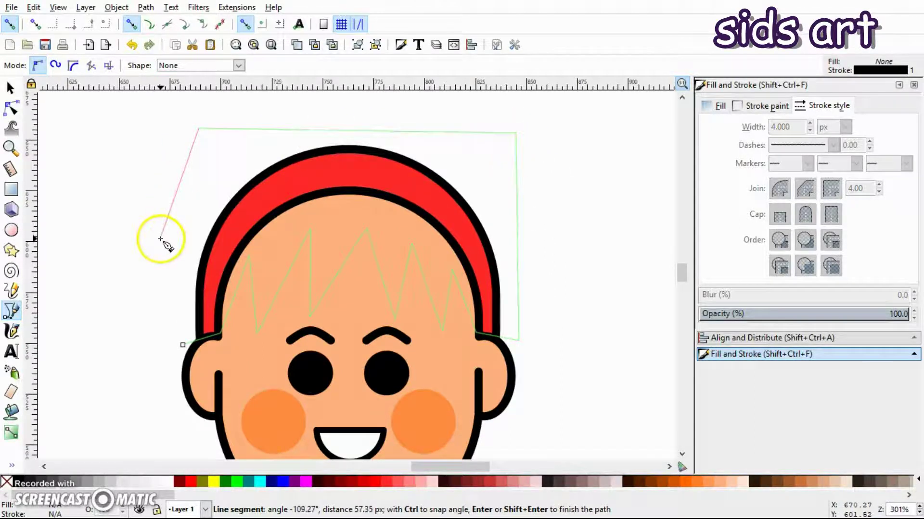
click(183, 346)
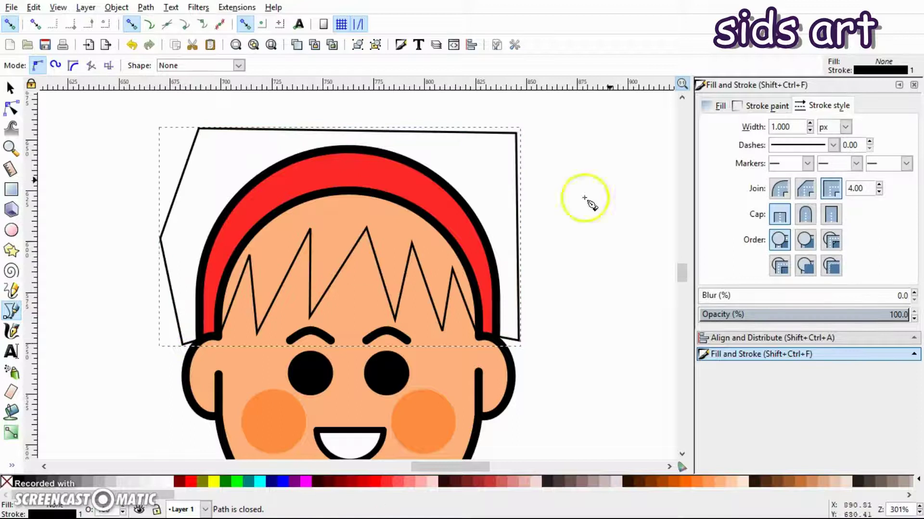
Fill the closed fringe path with the red #ff2a2a sampled from the dome-shaped hair.
key(s)
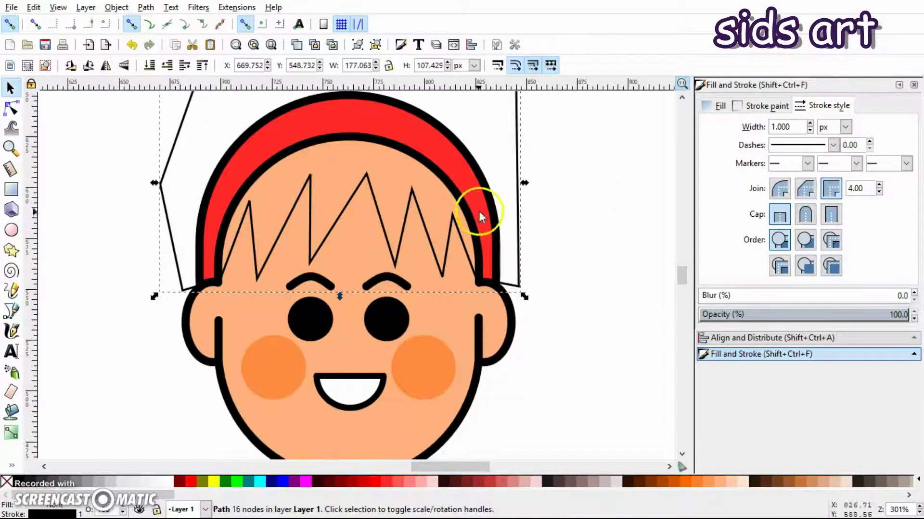
scroll(569, 219, down, 1)
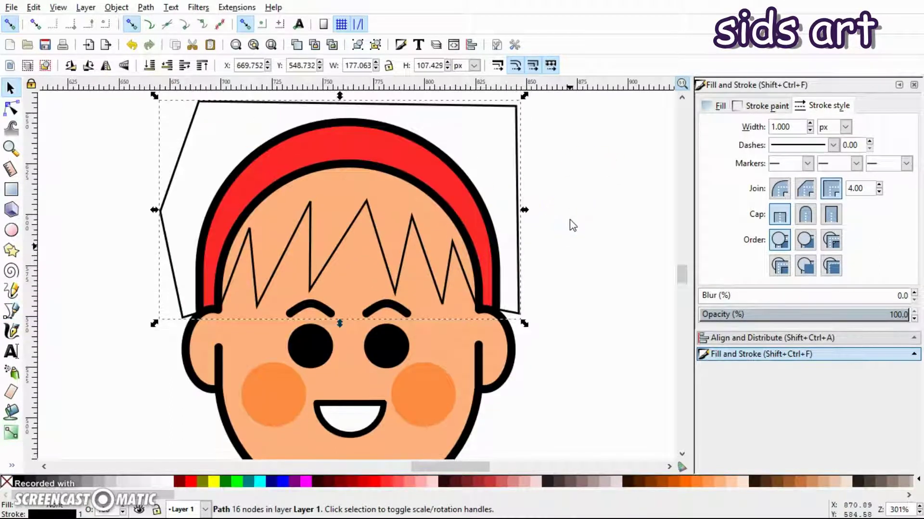
key(d)
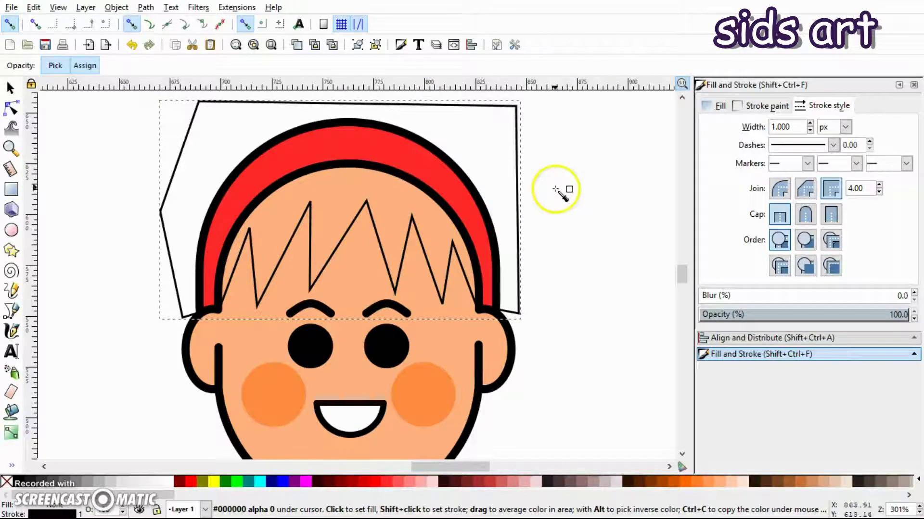
click(356, 143)
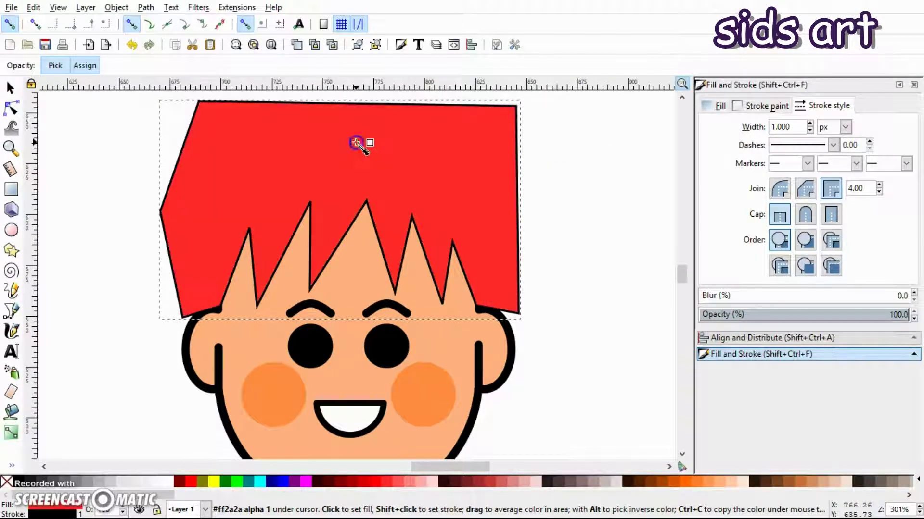
key(s)
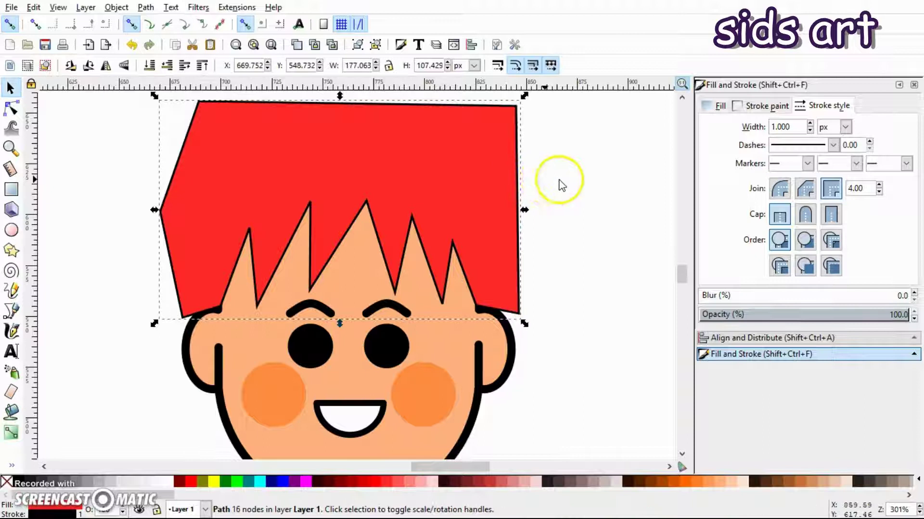
Set the stroke width of the red fringe path to 4 px.
scroll(562, 192, up, 1)
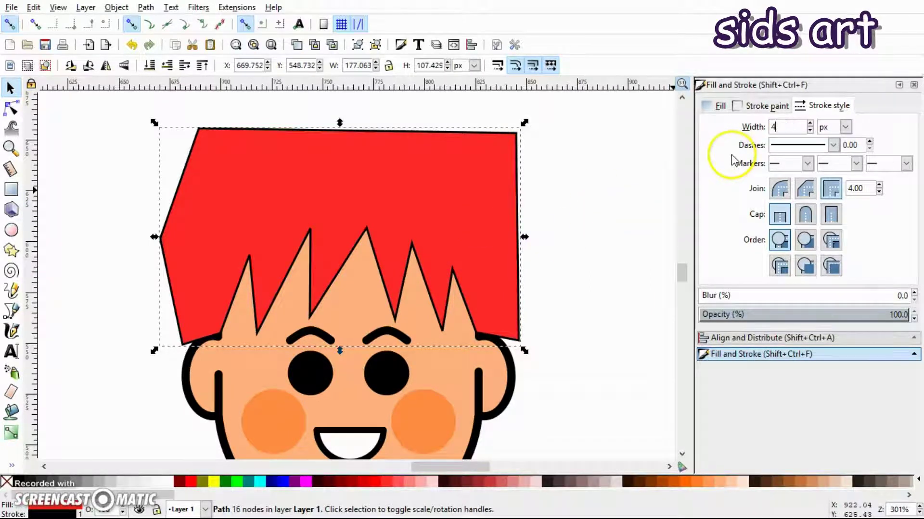
key(Return)
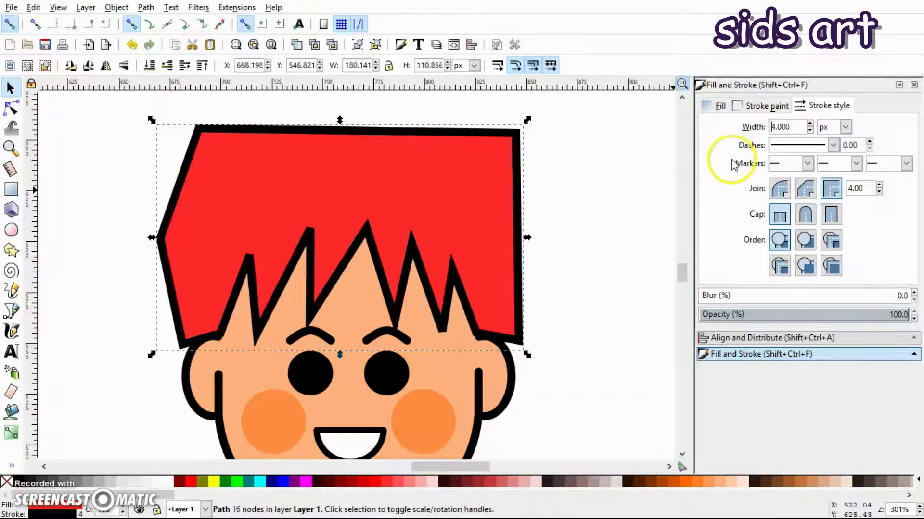
click(568, 208)
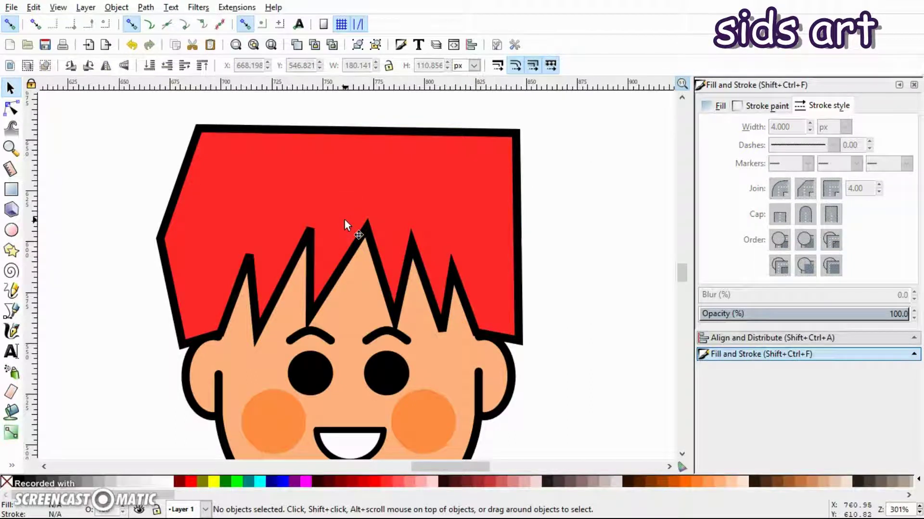
drag(336, 205, 577, 203)
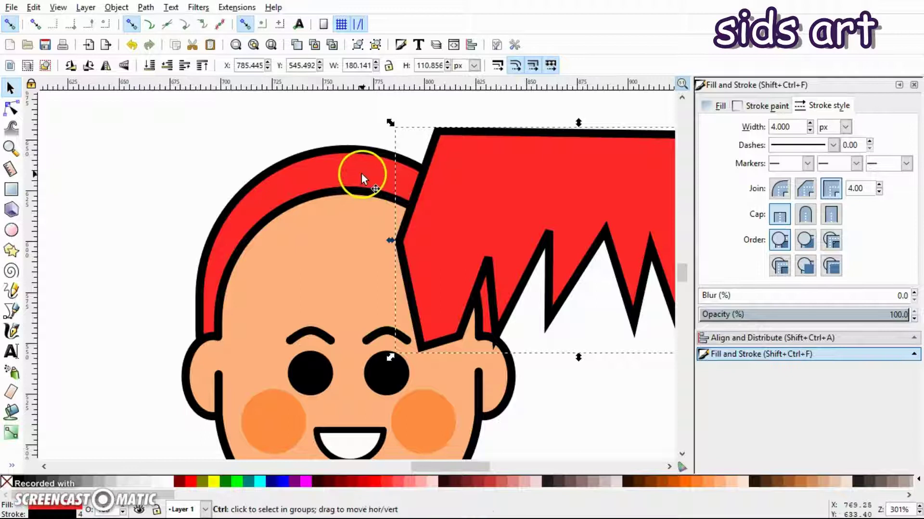
key(ctrl+z)
click(608, 197)
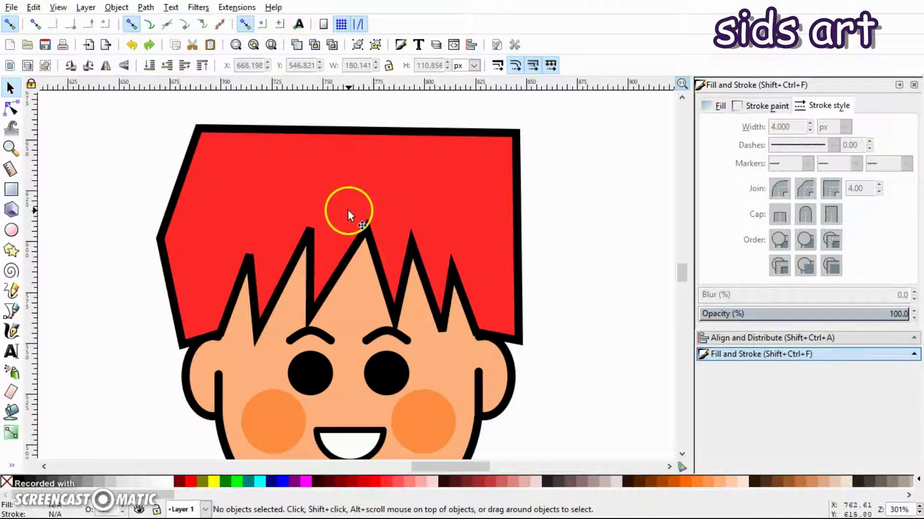
Select the rounded red dome hidden underneath the fringe path and raise it in front of the fringe and face.
click(419, 199)
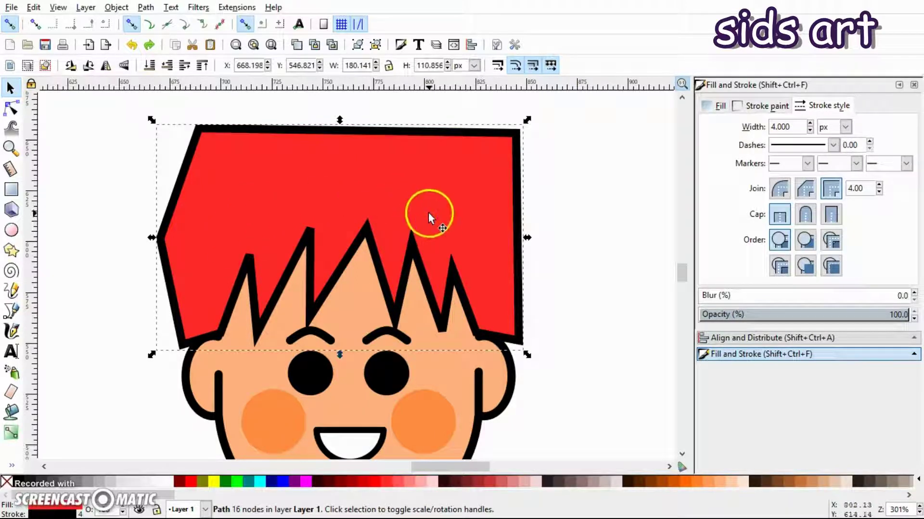
alt+click(431, 203)
click(466, 153)
click(466, 189)
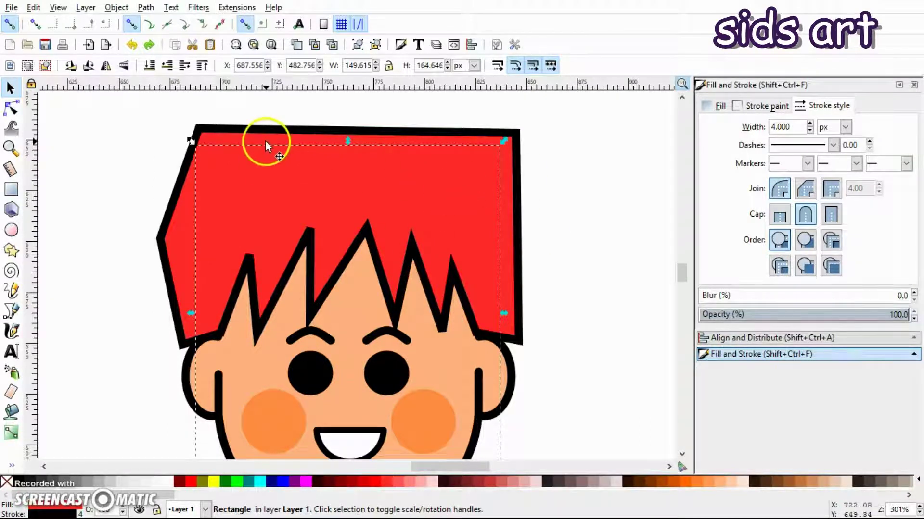
scroll(269, 154, down, 3)
scroll(460, 268, up, 5)
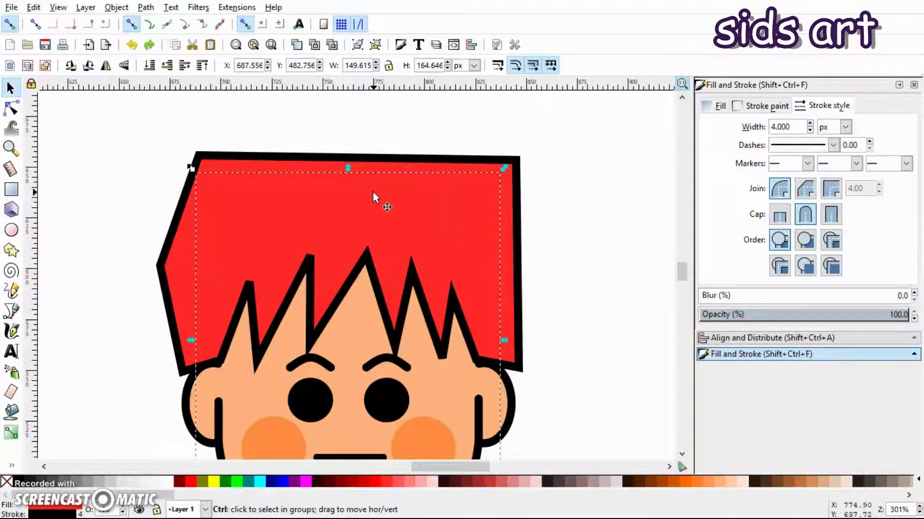
key(Page_Up)
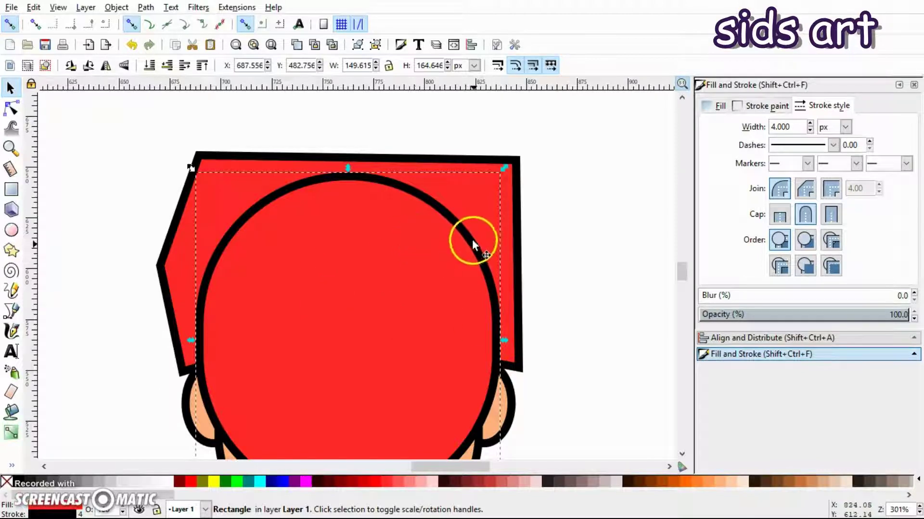
scroll(493, 224, down, 3)
scroll(493, 223, up, 3)
Intersect the rounded red dome with the spiky fringe path to form the character's short hair.
click(548, 241)
click(404, 278)
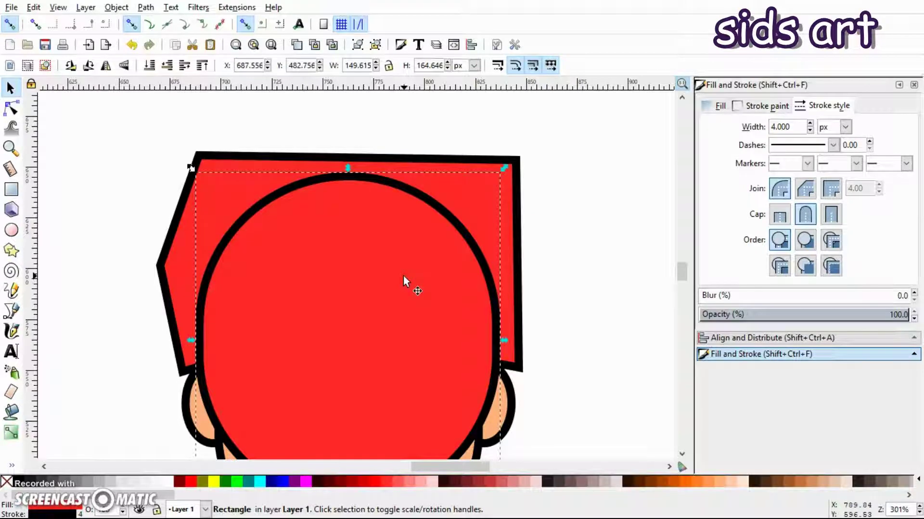
shift+click(521, 159)
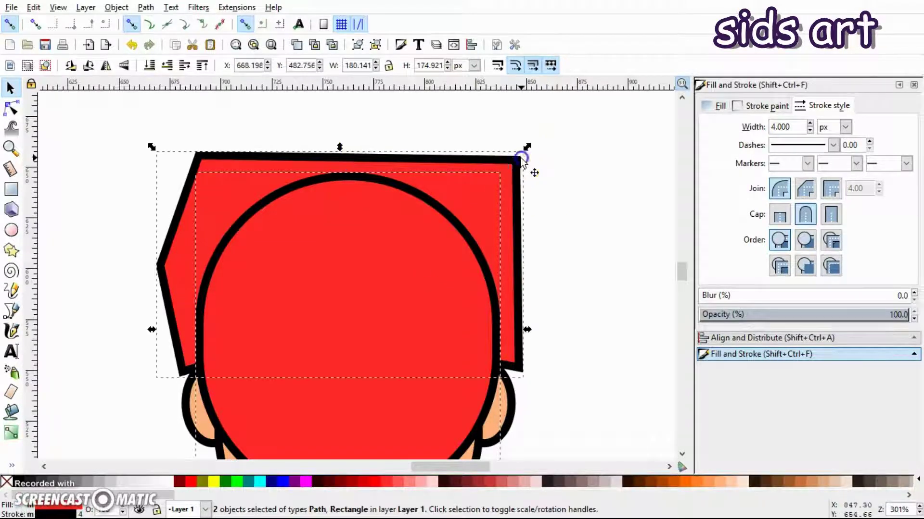
click(146, 7)
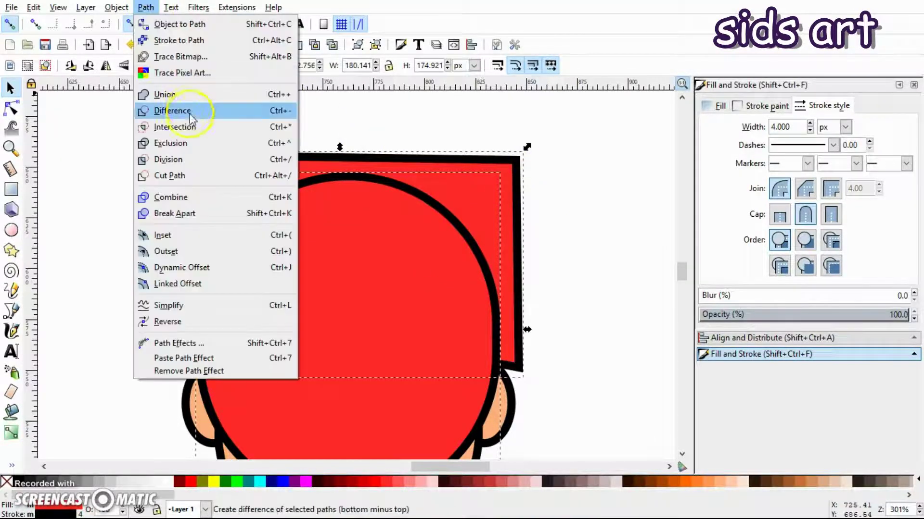
click(184, 127)
click(580, 207)
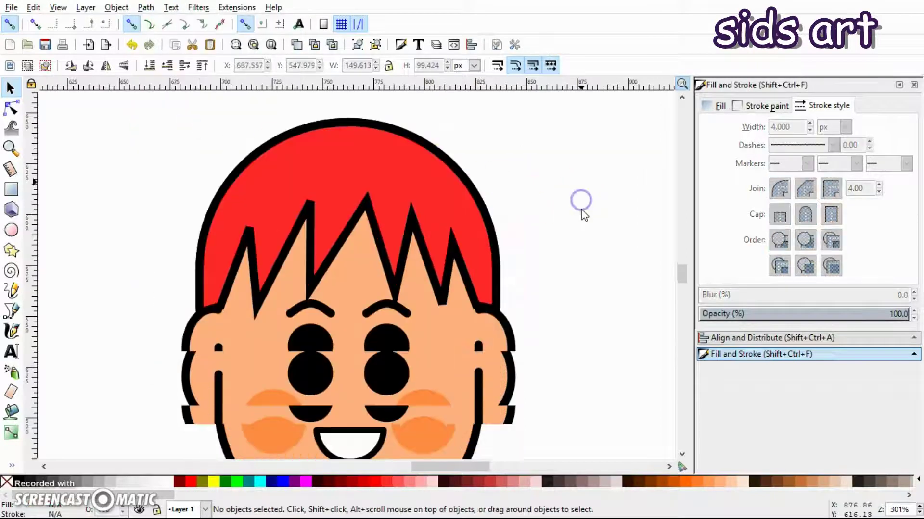
scroll(581, 211, down, 2)
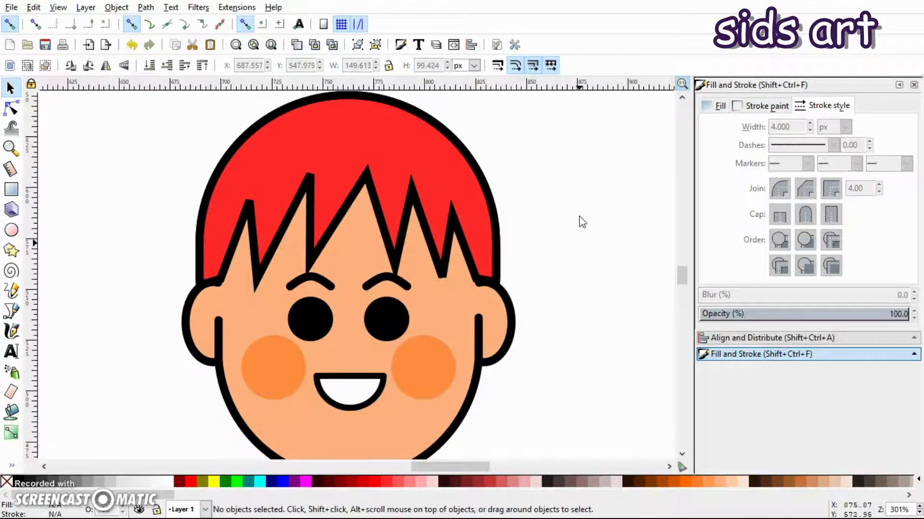
key(minus)
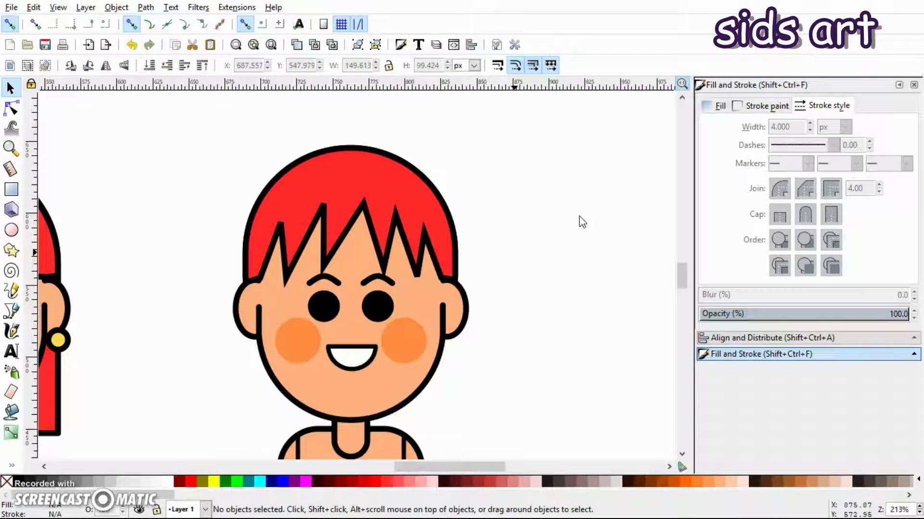
Fill the short-haired character's torso with dark grey to form a shirt.
scroll(530, 276, down, 5)
click(465, 319)
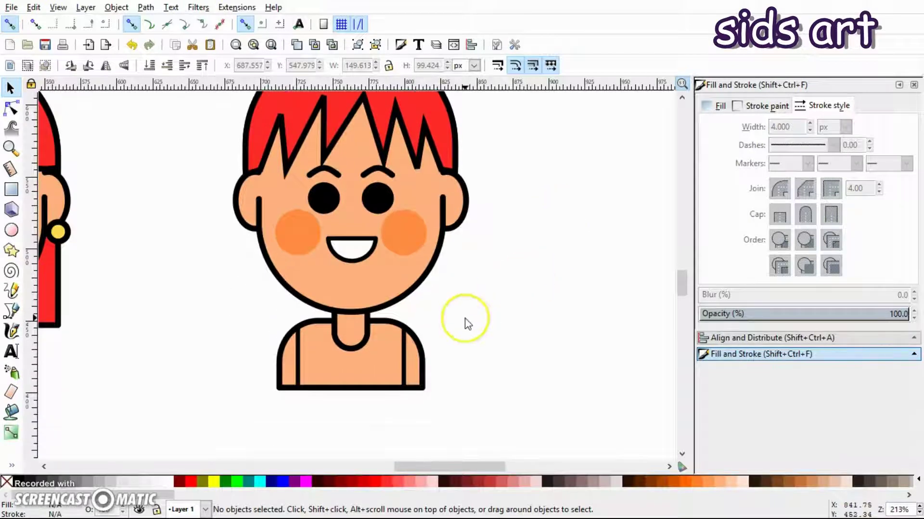
key(plus)
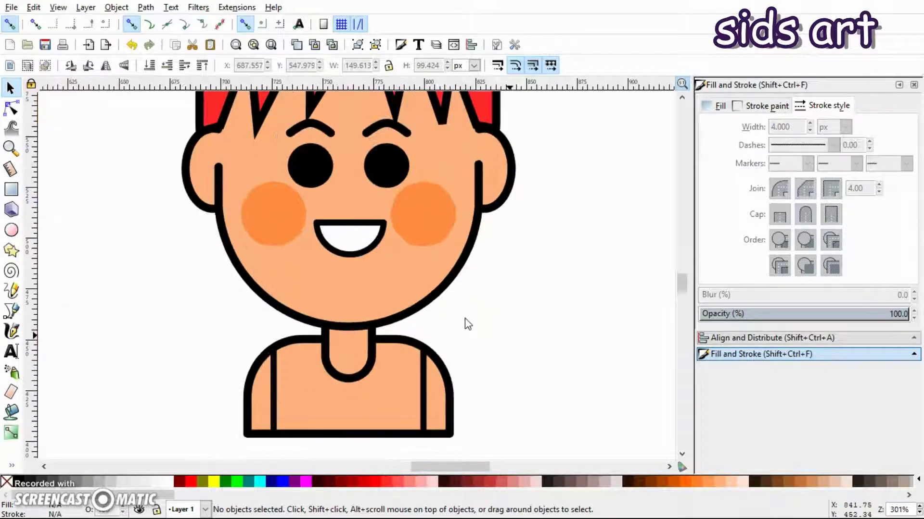
click(299, 341)
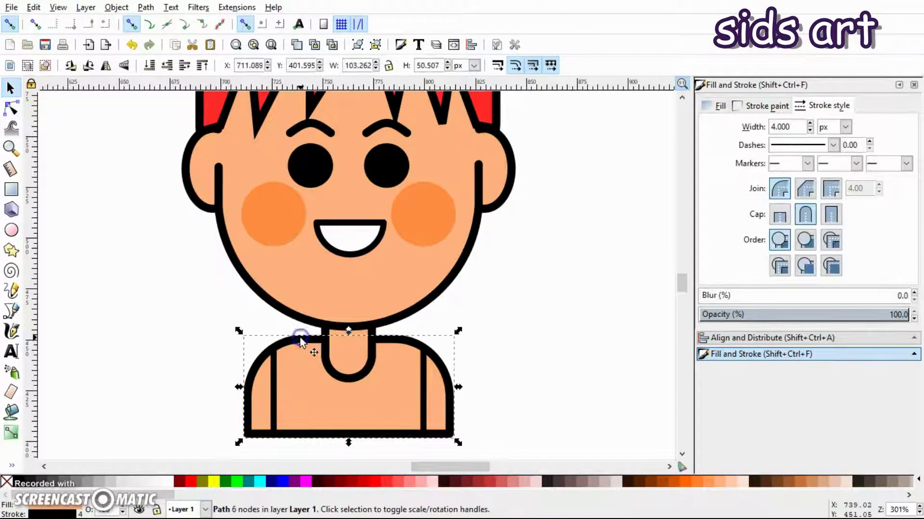
click(44, 487)
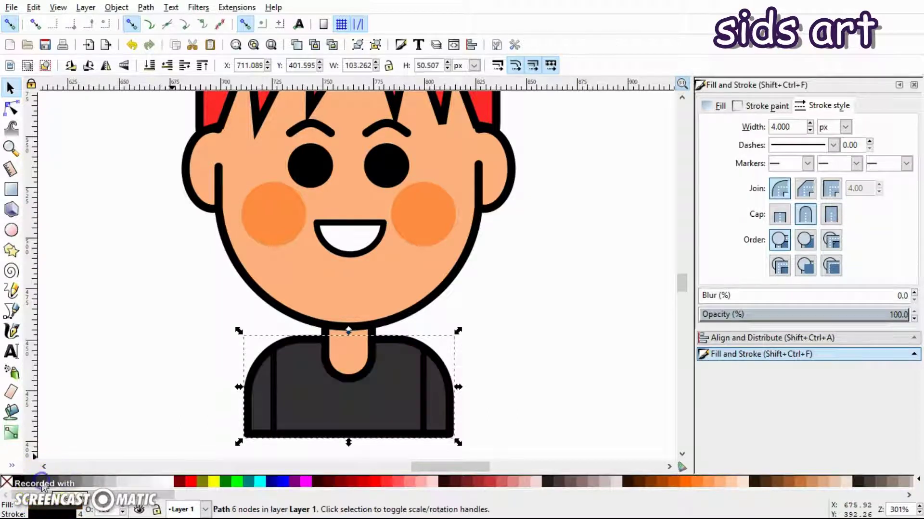
click(511, 347)
Move the blunt top node of the second fringe spike to about X 660, Y 603 px, sharpening its tip.
scroll(255, 252, up, 10)
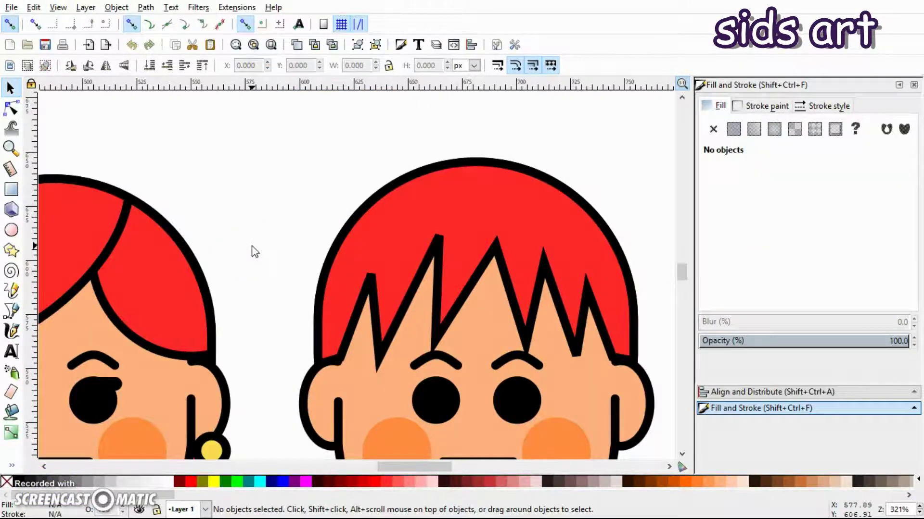
drag(404, 469, 414, 469)
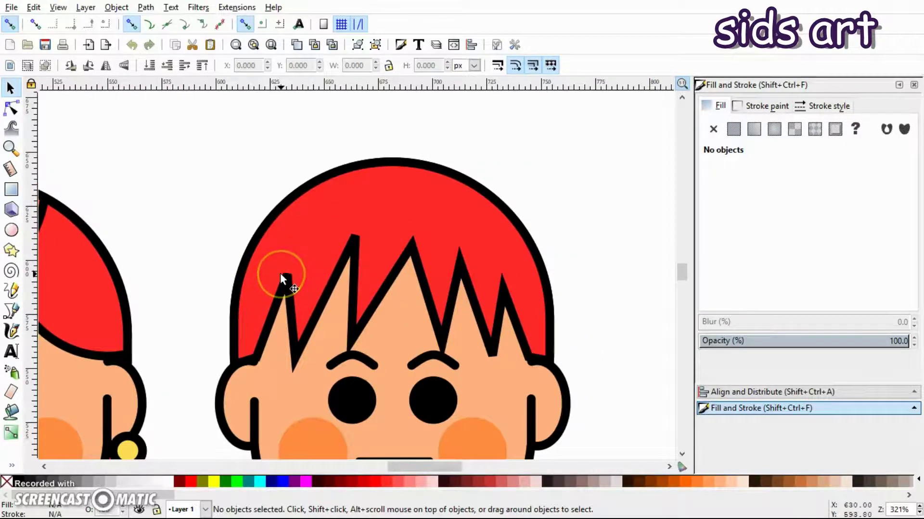
key(plus)
key(plus)
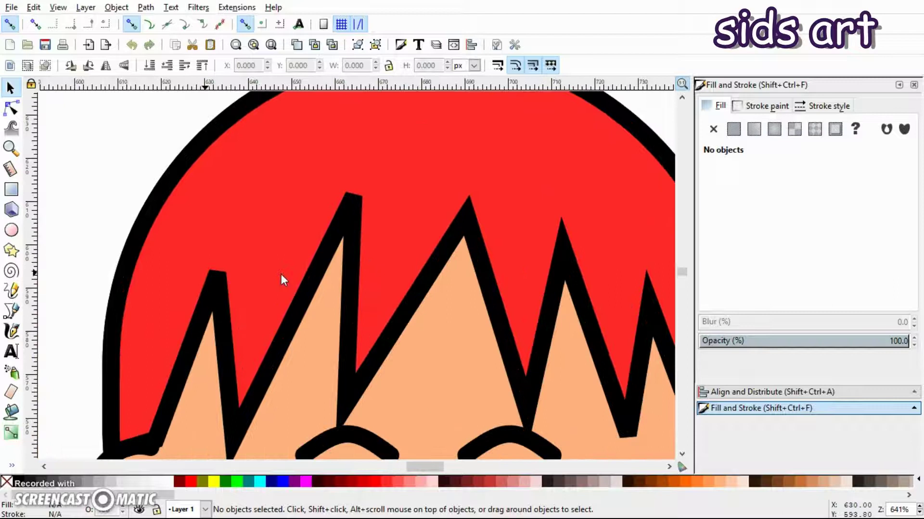
click(10, 108)
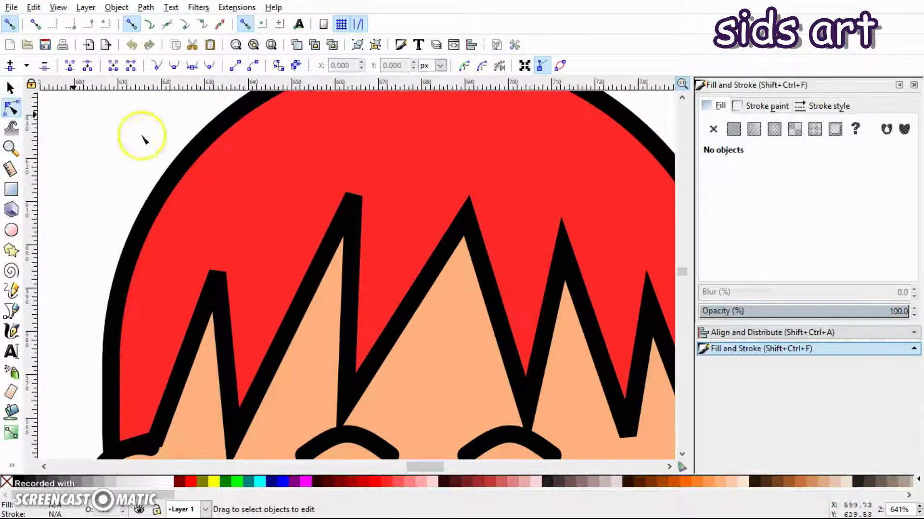
click(346, 218)
click(353, 197)
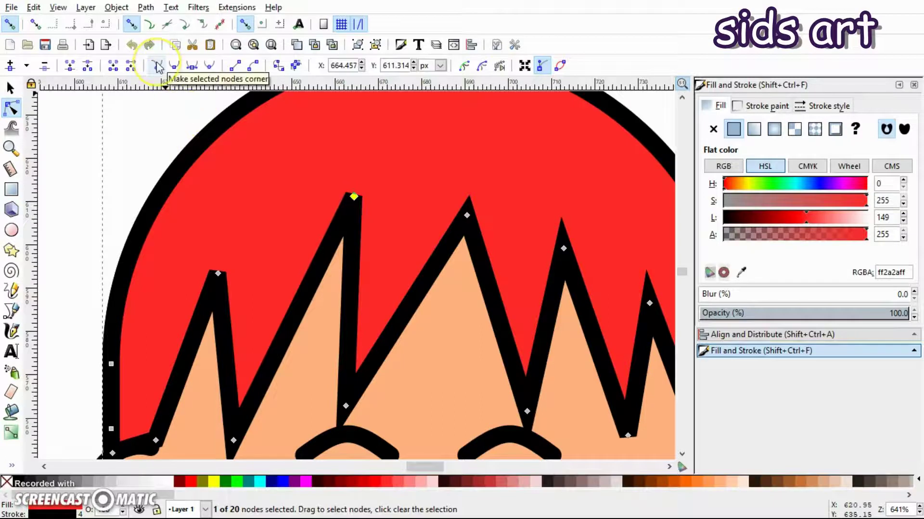
click(354, 197)
click(156, 67)
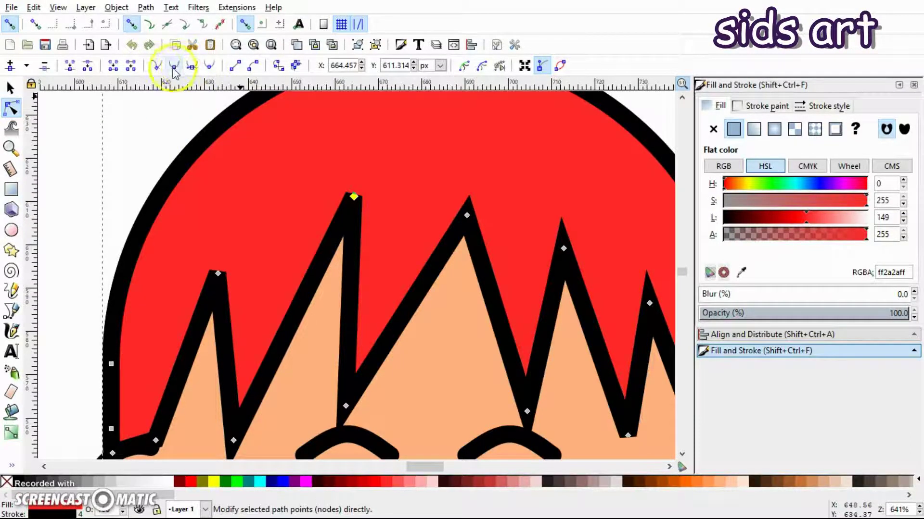
drag(354, 197, 333, 232)
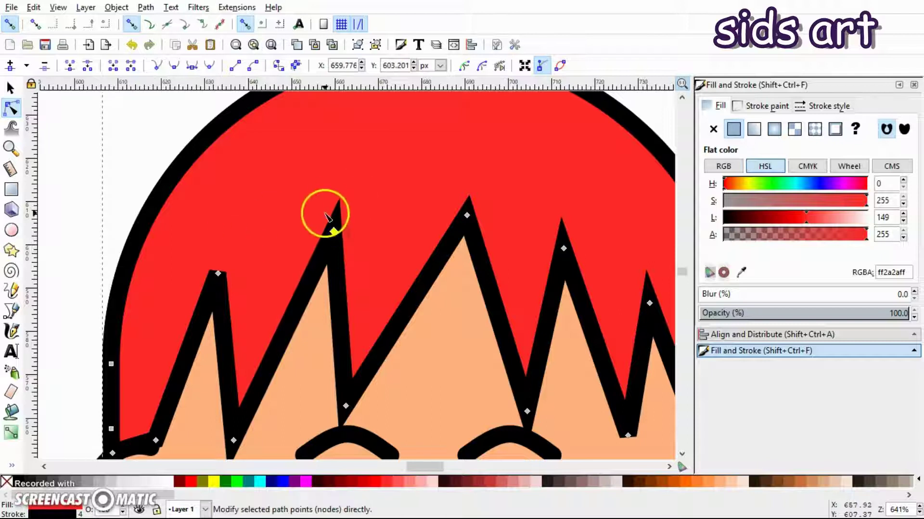
Lower the blunt top node of the fringe's outermost spike on the left to sharpen its tip.
click(218, 273)
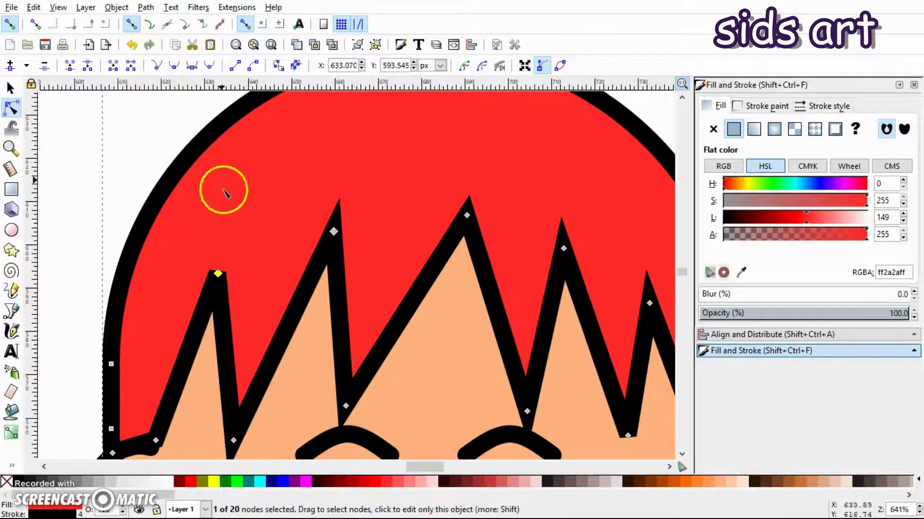
drag(218, 273, 203, 328)
key(s)
Recolour the spiky short hair with the muted purple #67536c swatch.
key(minus)
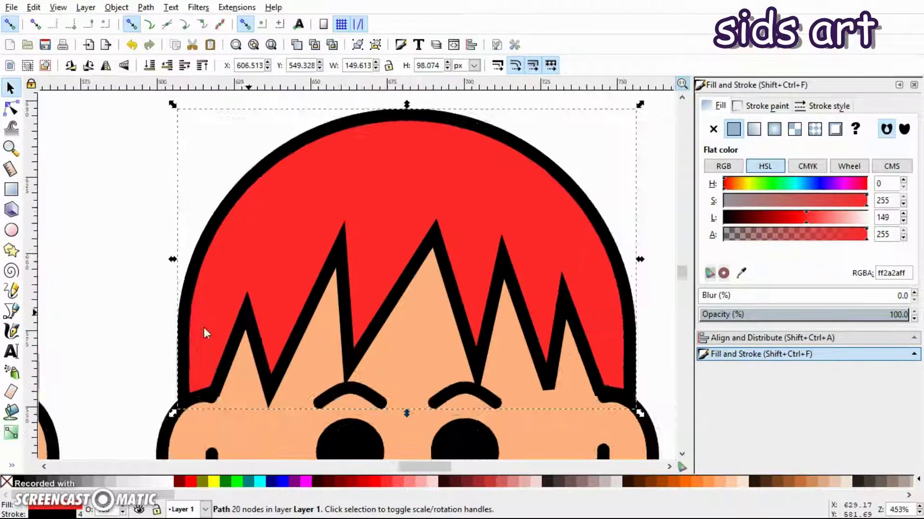
key(minus)
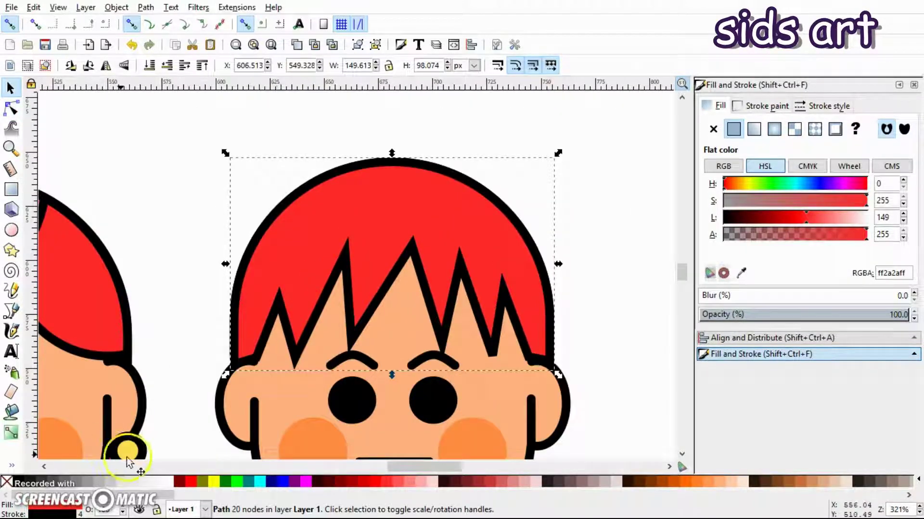
scroll(351, 481, right, 5)
drag(697, 508, 842, 508)
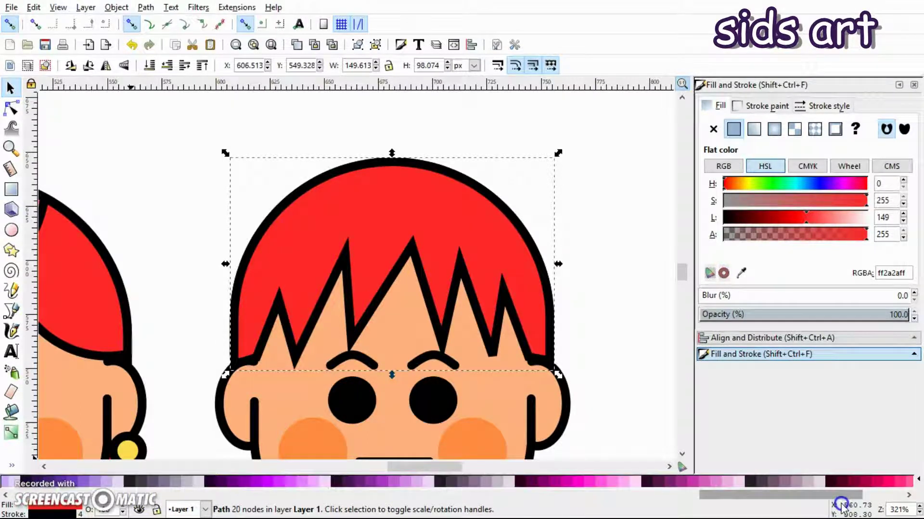
click(457, 482)
Fill the short-haired character's shirt with white.
scroll(525, 264, down, 5)
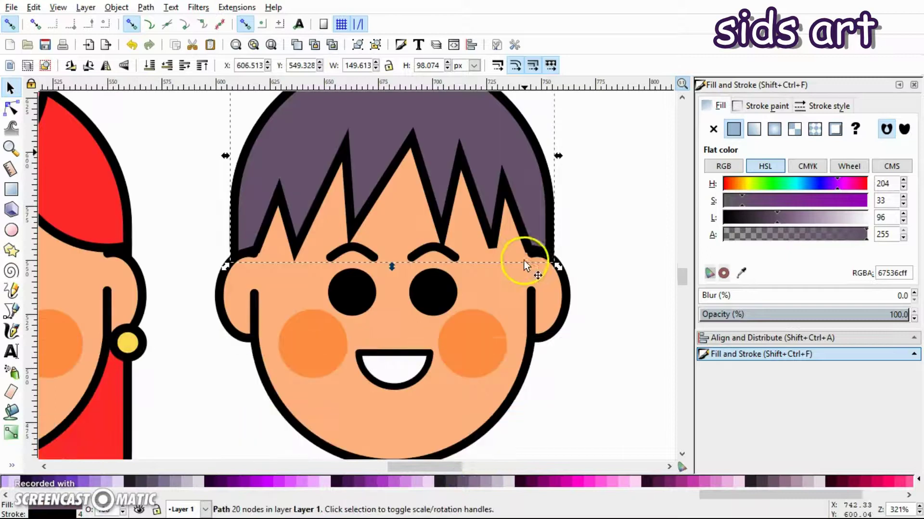
key(minus)
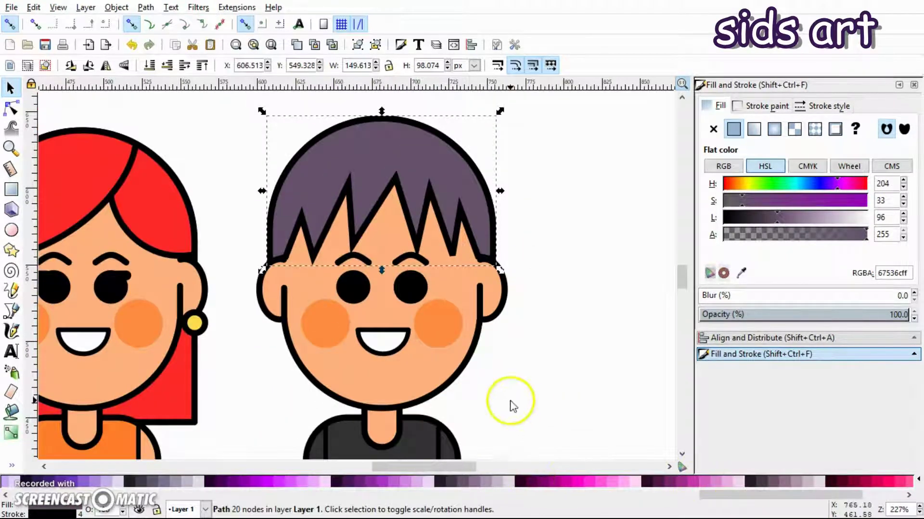
scroll(562, 279, down, 3)
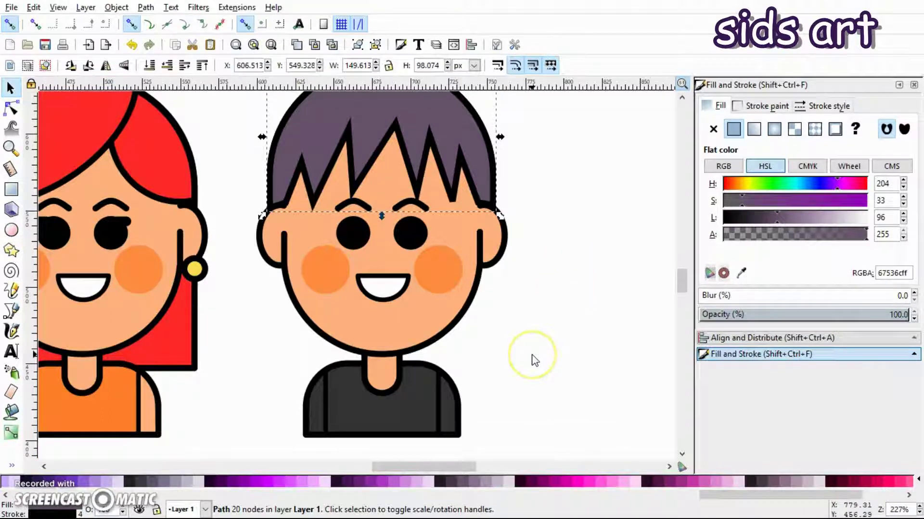
key(plus)
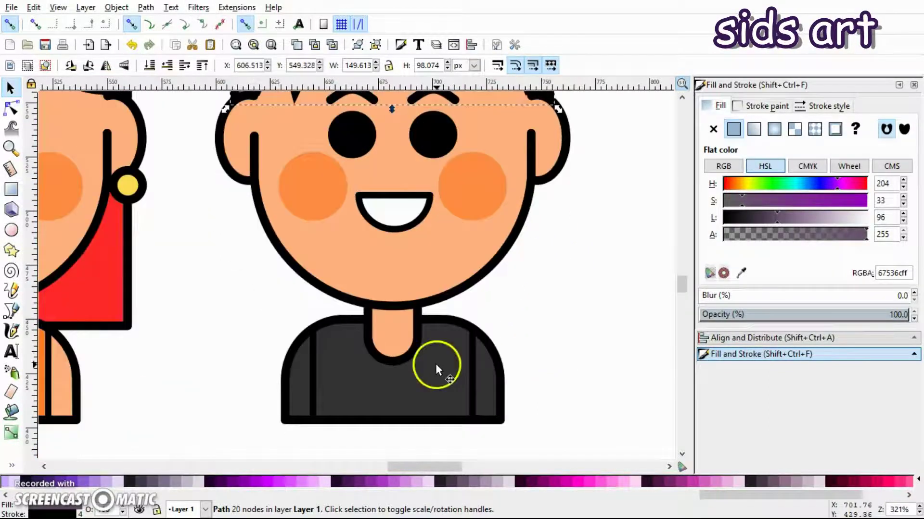
click(438, 367)
drag(799, 496, 120, 493)
click(165, 483)
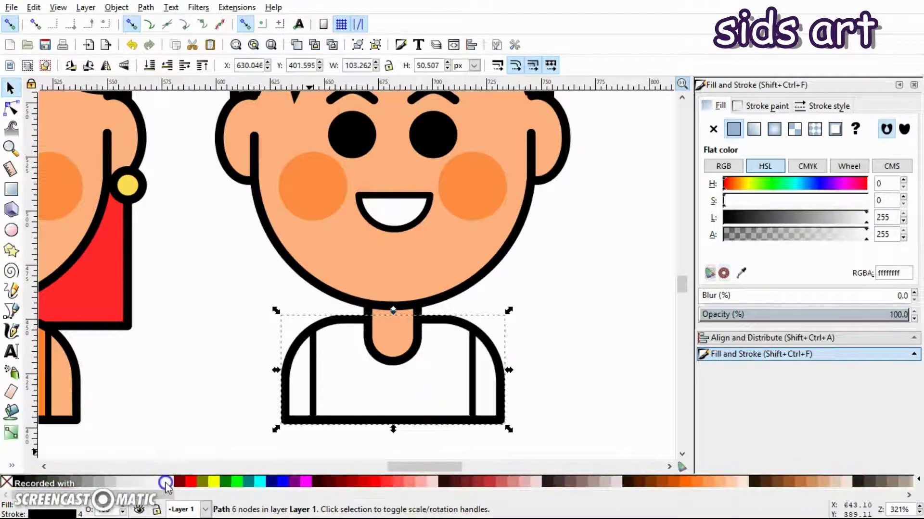
click(584, 356)
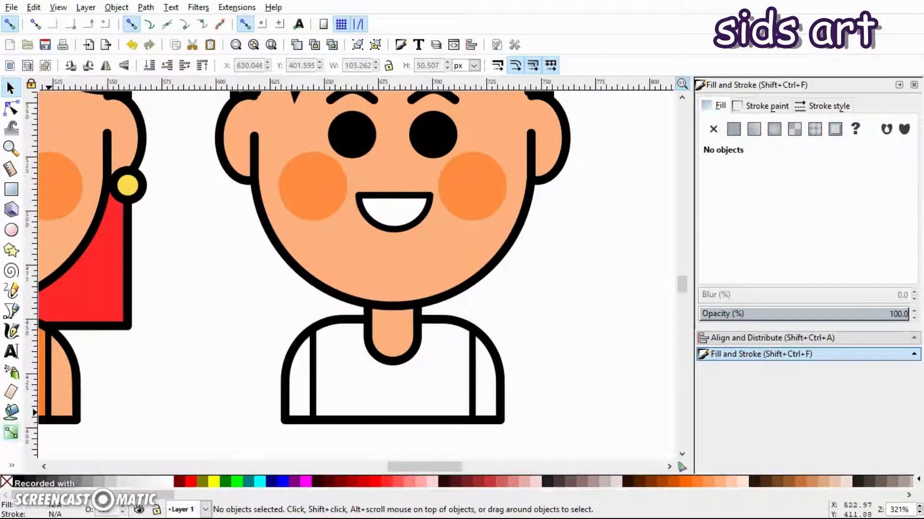
Bucket-fill both sleeve areas of the white shirt and colour them light grey #b3b3b3.
click(7, 415)
click(297, 388)
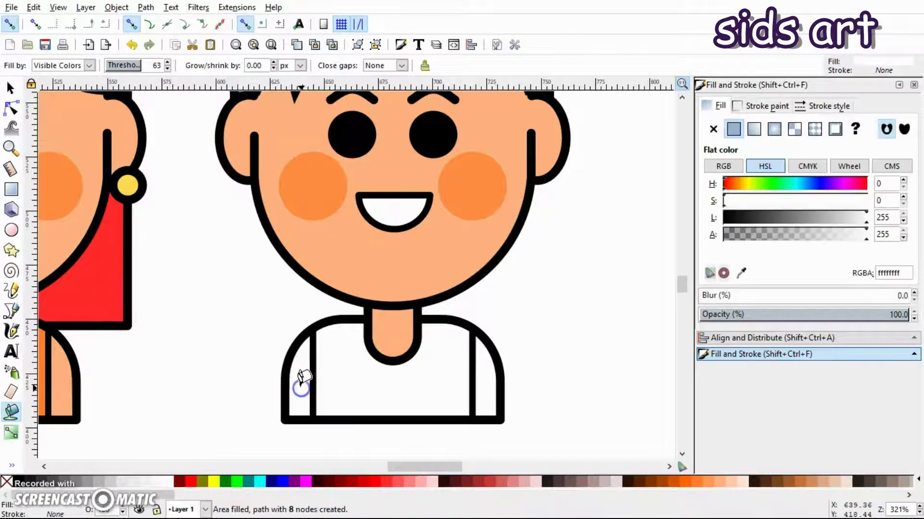
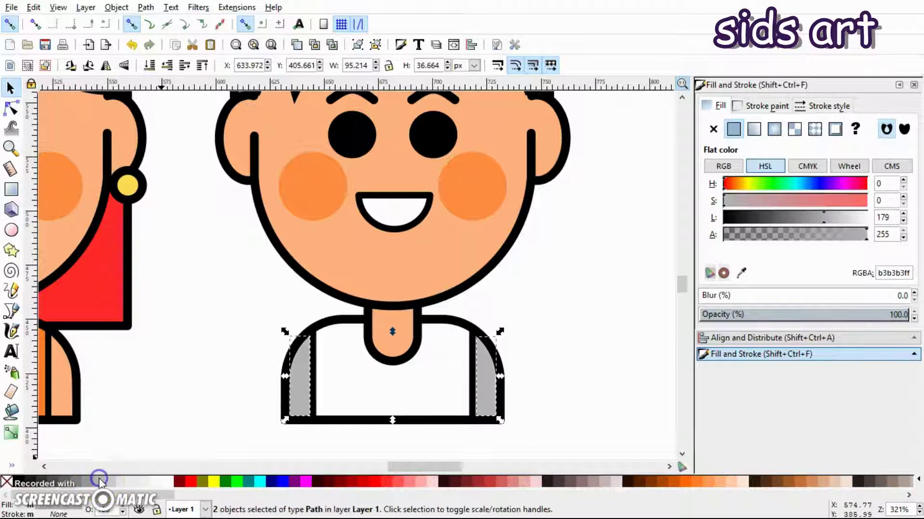
click(181, 401)
Duplicate the whole bald base figure and place the copy beside the purple-haired character at about X 792 px.
scroll(181, 397, up, 2)
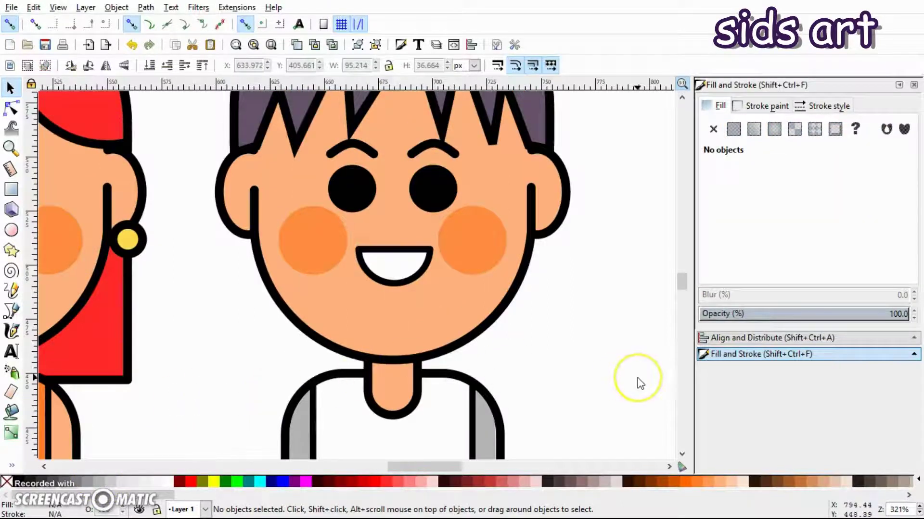
scroll(637, 380, down, 1)
key(minus)
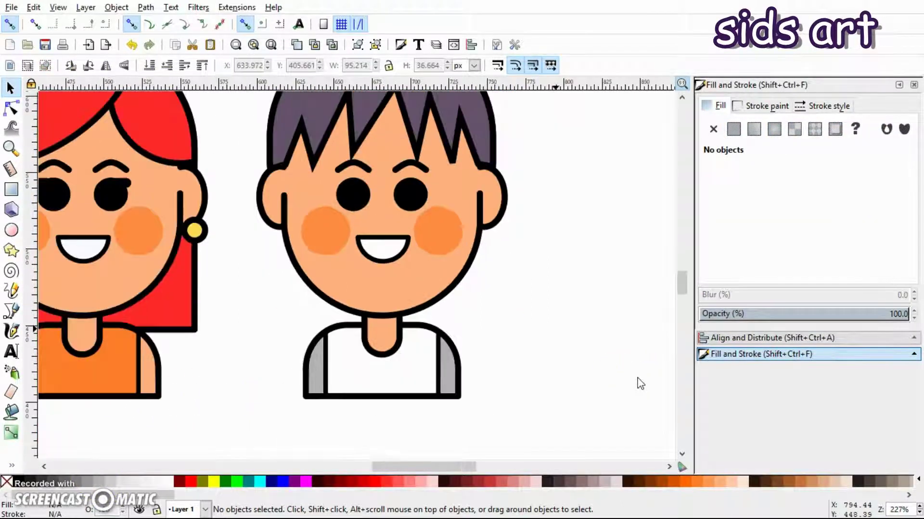
scroll(608, 385, up, 3)
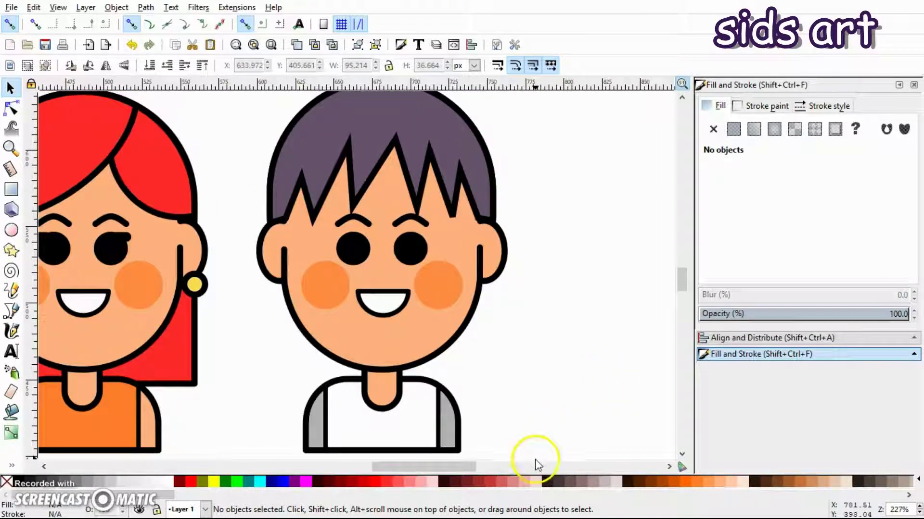
drag(478, 468, 439, 458)
key(minus)
key(minus)
key(minus)
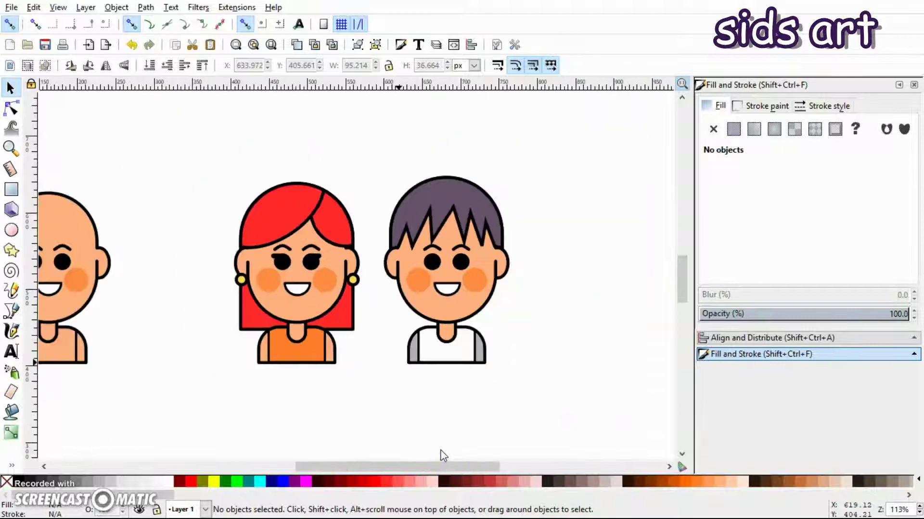
drag(64, 198, 206, 375)
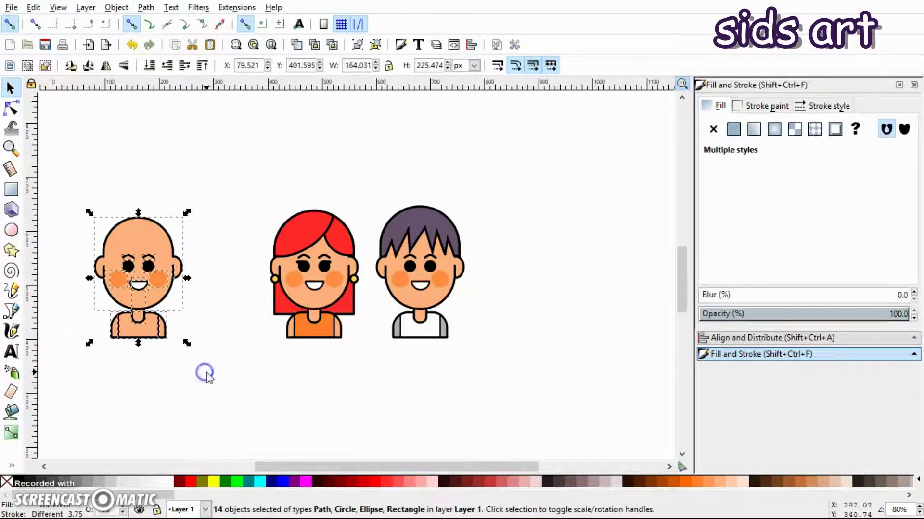
ctrl+click(154, 279)
drag(129, 267, 527, 234)
drag(495, 469, 539, 467)
key(3)
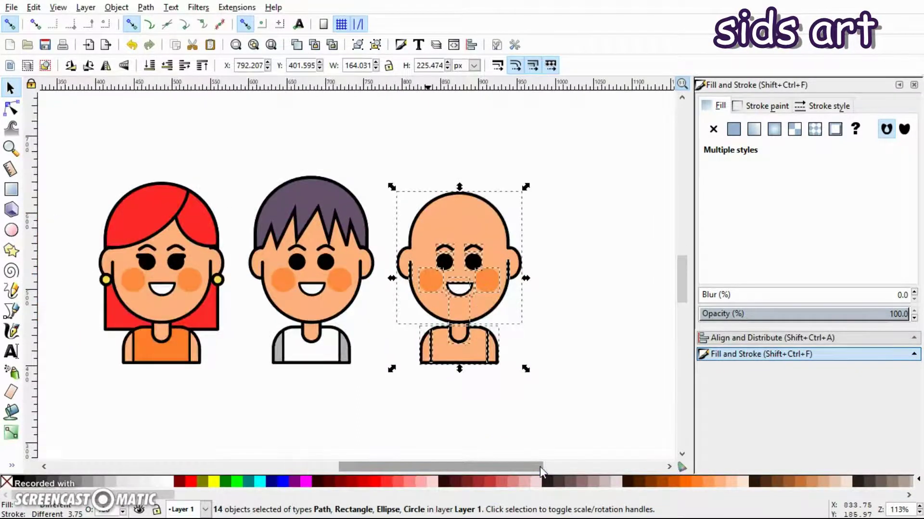
drag(416, 467, 443, 466)
click(580, 264)
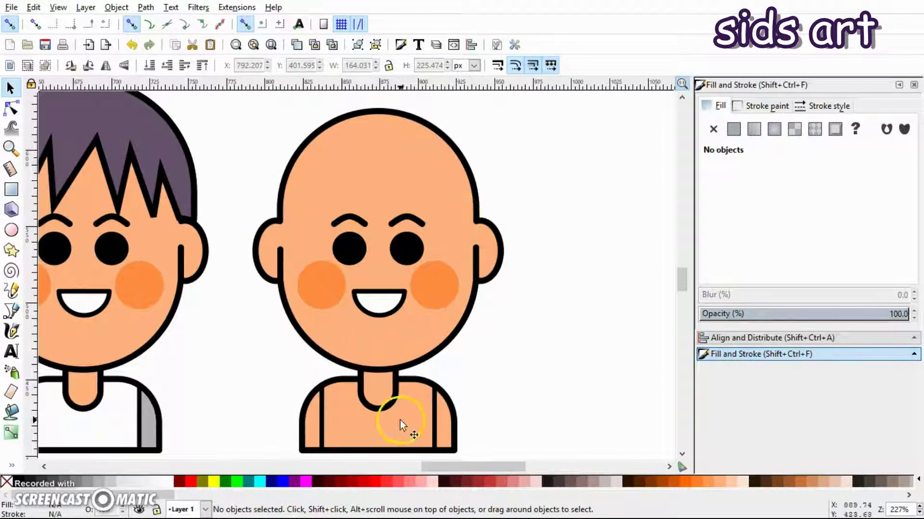
Draw a round-ended rectangle about 101 px wide and 151 px high in empty space beside the new bald figure.
scroll(39, 236, up, 3)
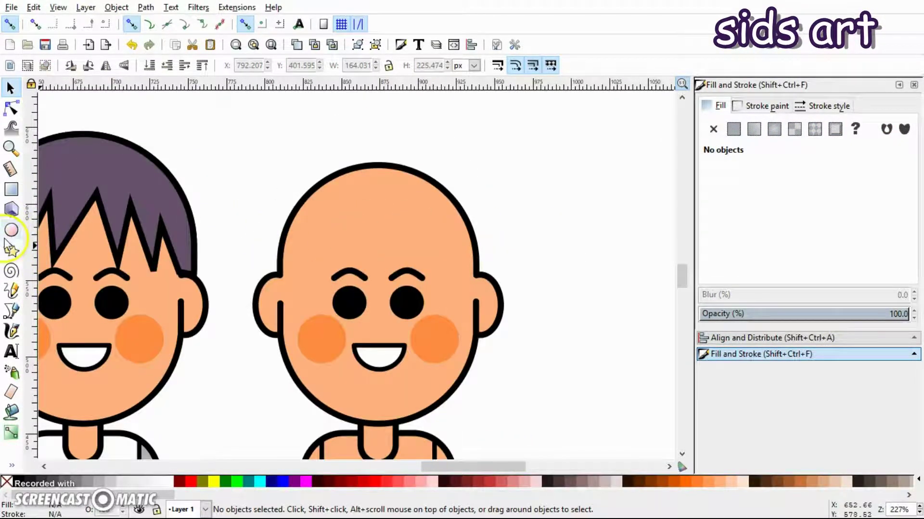
click(11, 190)
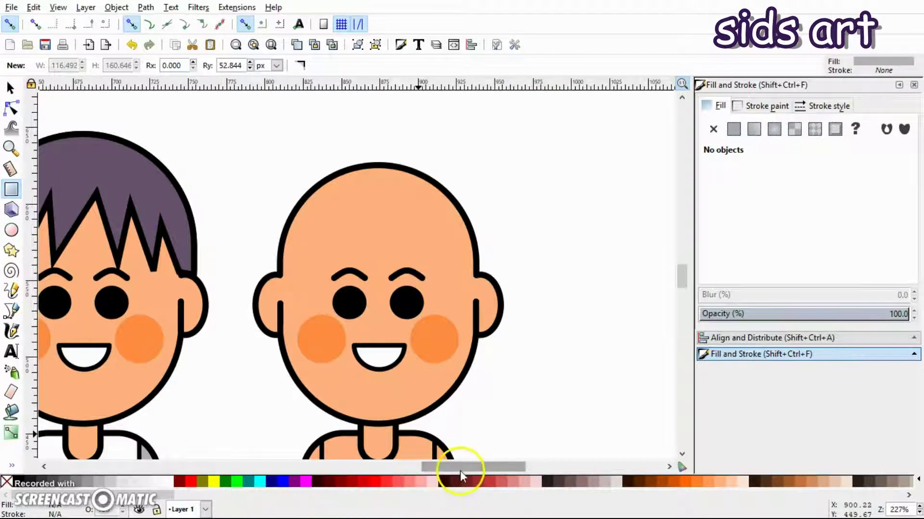
drag(458, 467, 493, 469)
mouse_move(377, 168)
mouse_down()
mouse_move(515, 391)
mouse_move(531, 400)
mouse_up()
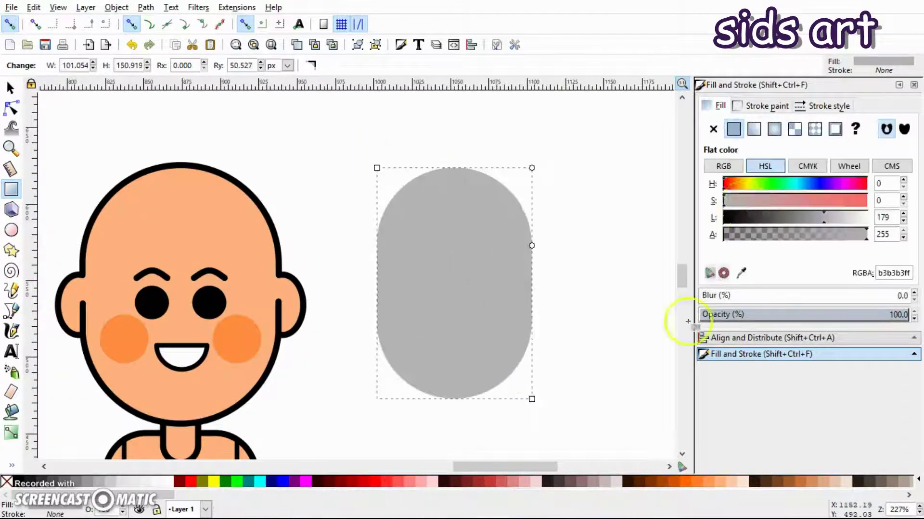
Give the grey rounded rectangle a flat black stroke and show its stroke width settings.
click(770, 106)
click(734, 129)
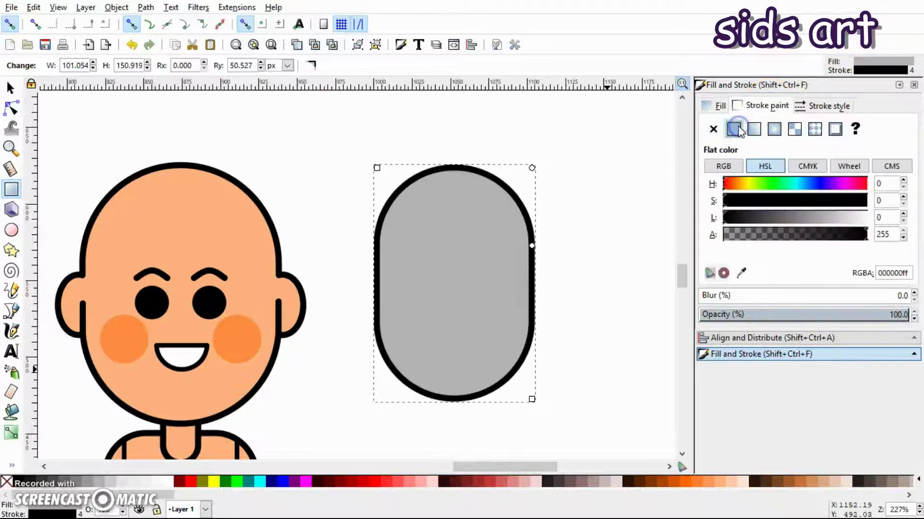
click(839, 107)
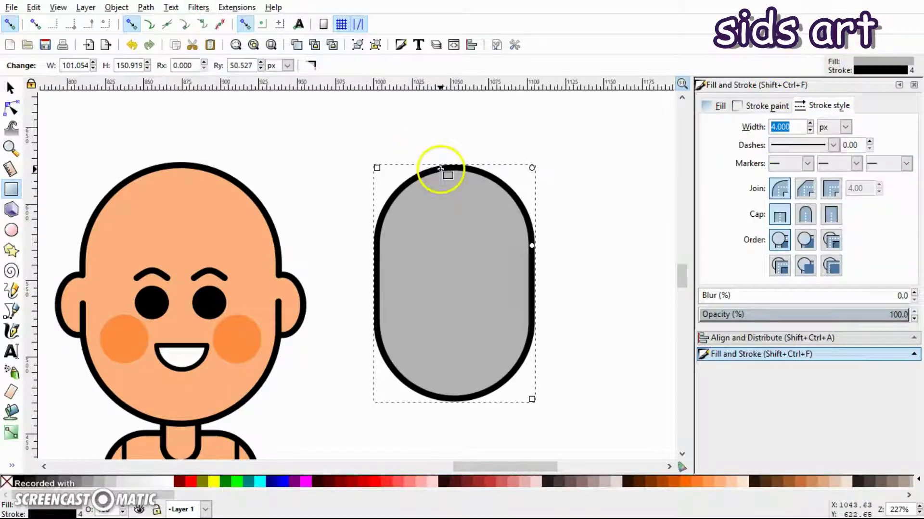
Move the rounded rectangle over the new bald head and enlarge it to about 150 px wide and 168 px high.
text(5)
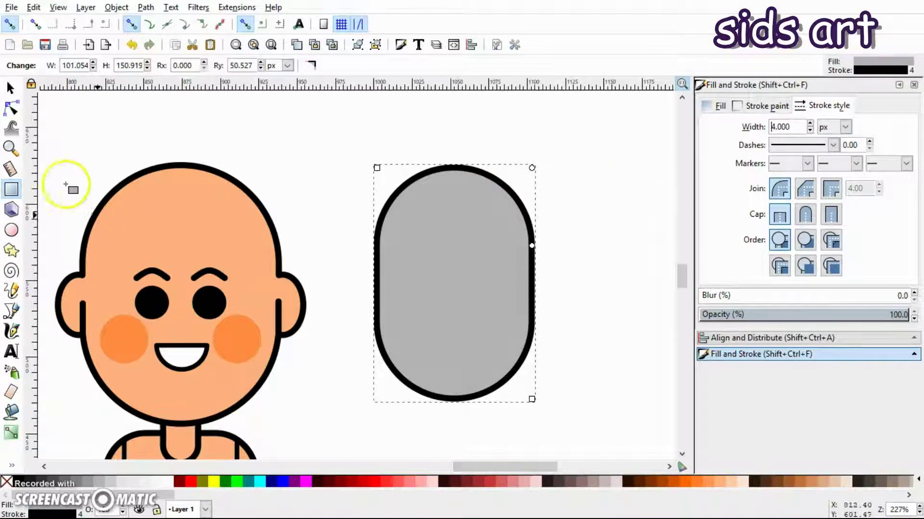
click(10, 88)
drag(481, 470, 464, 470)
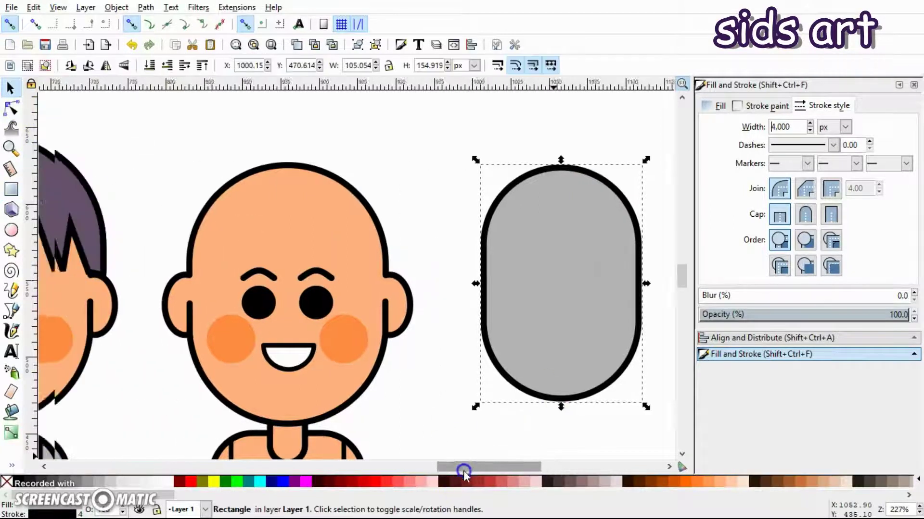
drag(567, 279, 250, 270)
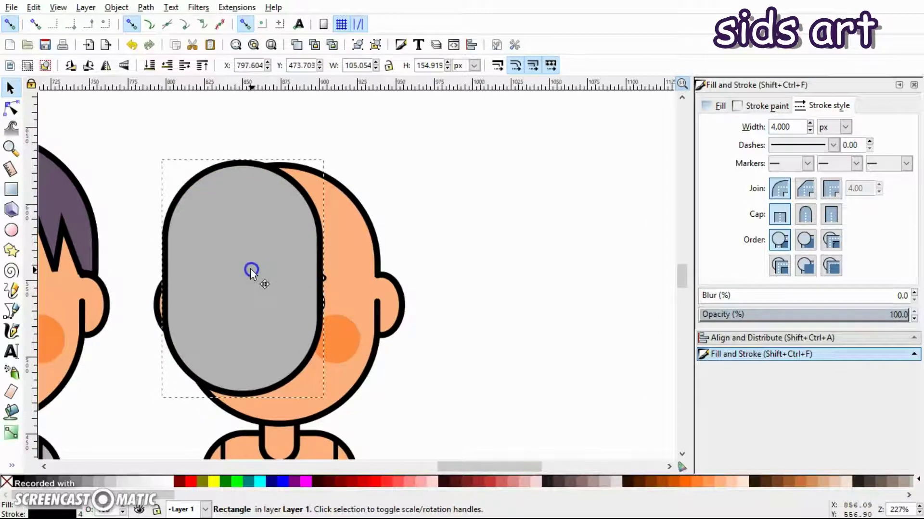
drag(326, 277, 393, 279)
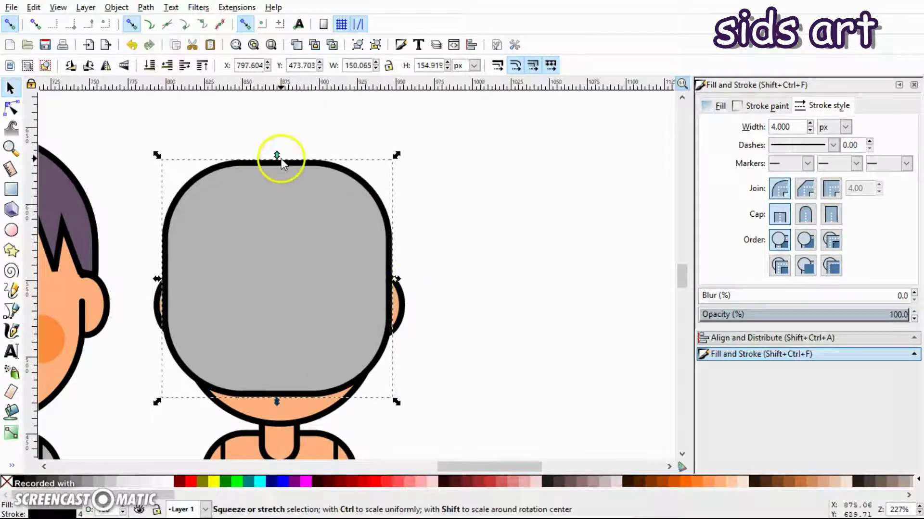
drag(276, 155, 278, 136)
Send the grey rounded rectangle behind the whole bald figure.
mouse_move(487, 467)
mouse_down()
mouse_move(454, 468)
mouse_move(472, 468)
mouse_up()
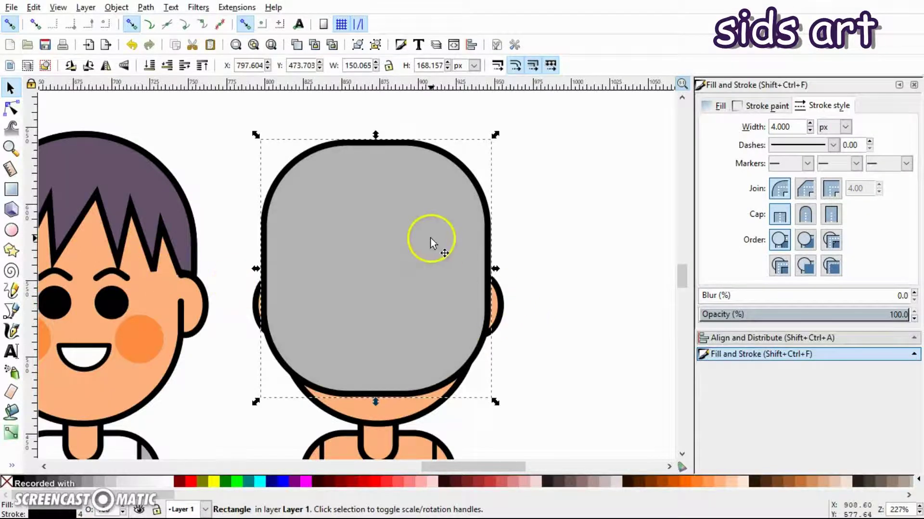
click(151, 68)
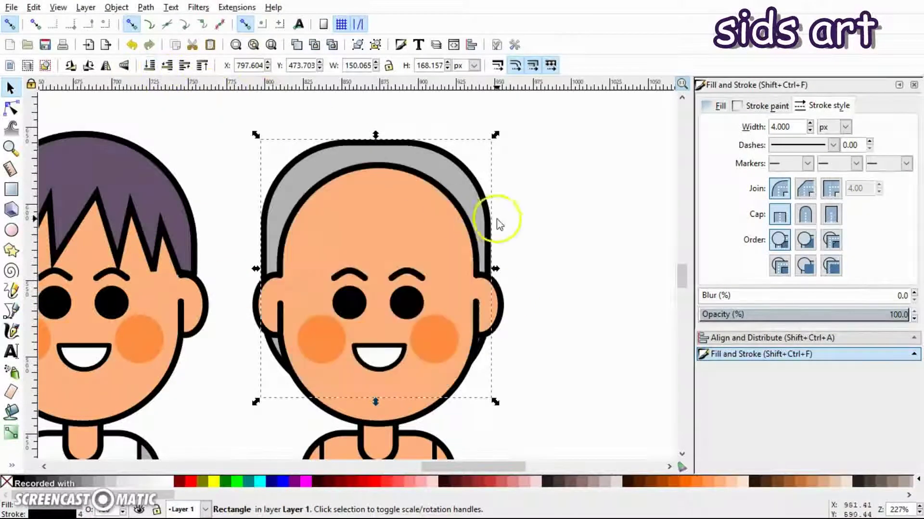
click(558, 207)
click(443, 172)
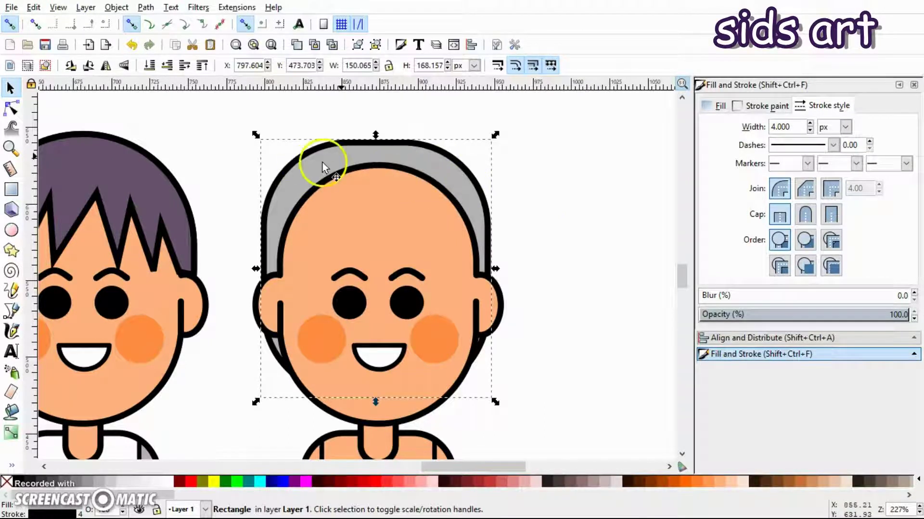
Increase the vertical corner rounding of the grey hair shape and raise it to about Y 479 px.
click(11, 108)
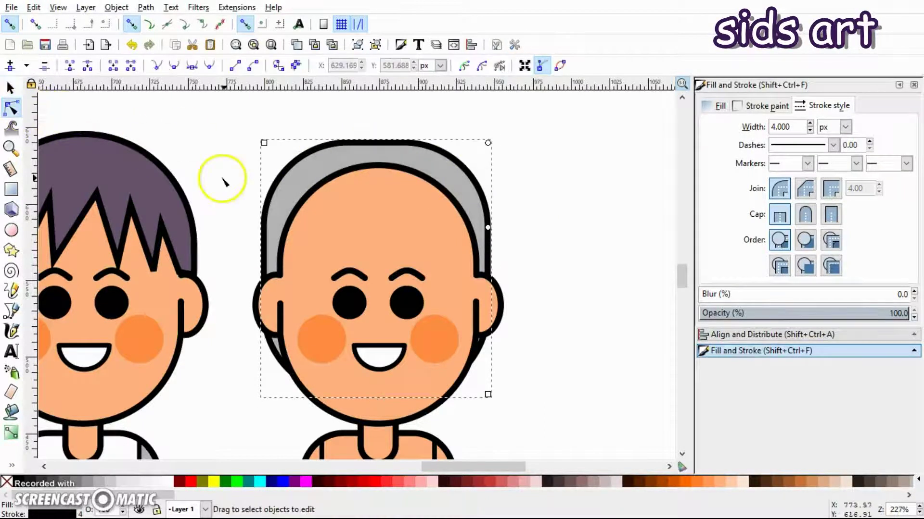
drag(487, 227, 488, 264)
key(s)
drag(393, 154, 394, 143)
Stretch the grey hair shape down behind the shoulders to about 225 px high and reduce its vertical corner rounding.
scroll(401, 356, down, 5)
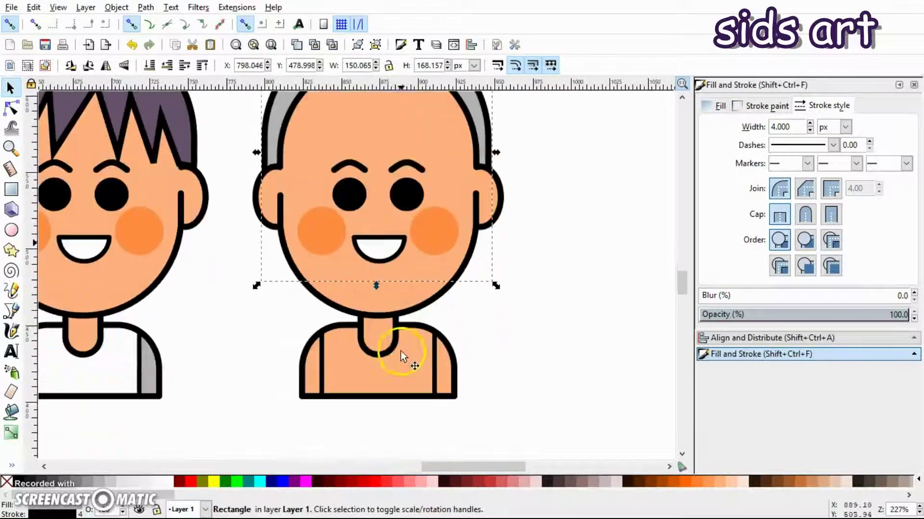
scroll(402, 347, up, 5)
drag(378, 398, 387, 465)
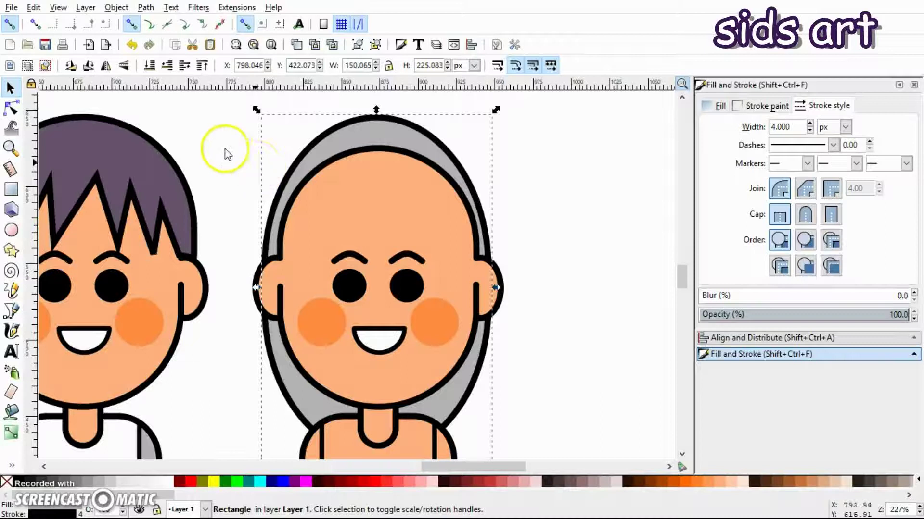
click(12, 108)
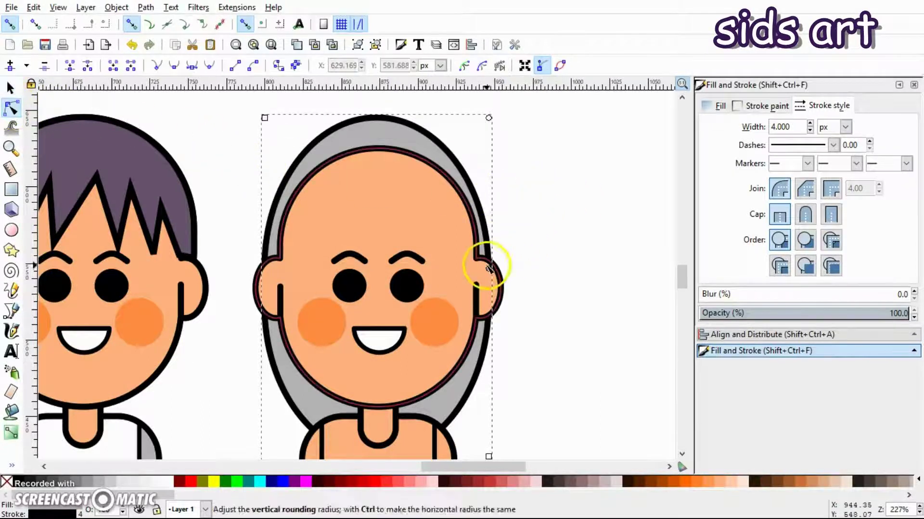
key(s)
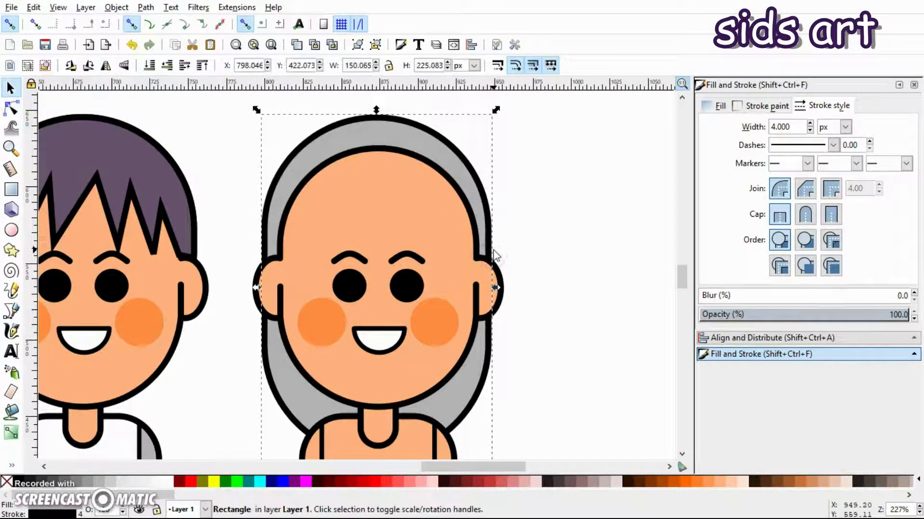
Centre the grey hair shape horizontally on the head, aligning relative to the first selected object.
click(564, 170)
drag(415, 145, 414, 142)
click(406, 188)
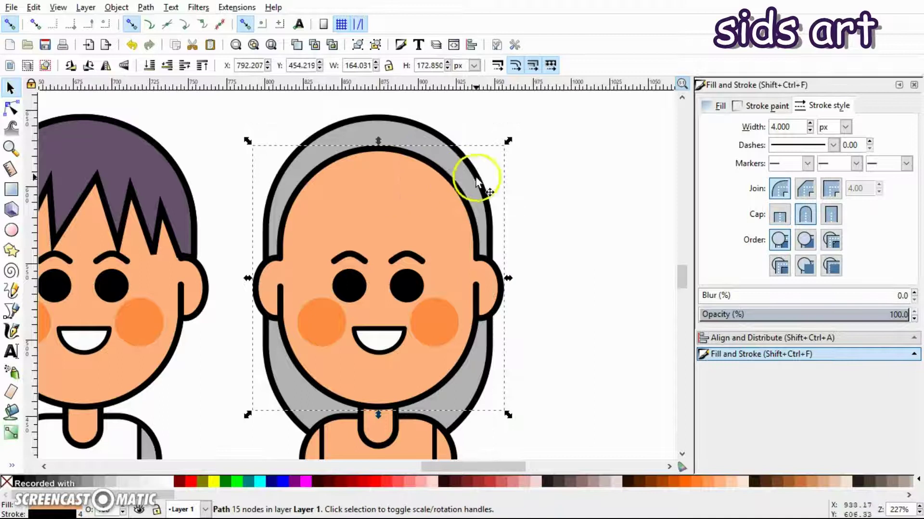
shift+click(402, 138)
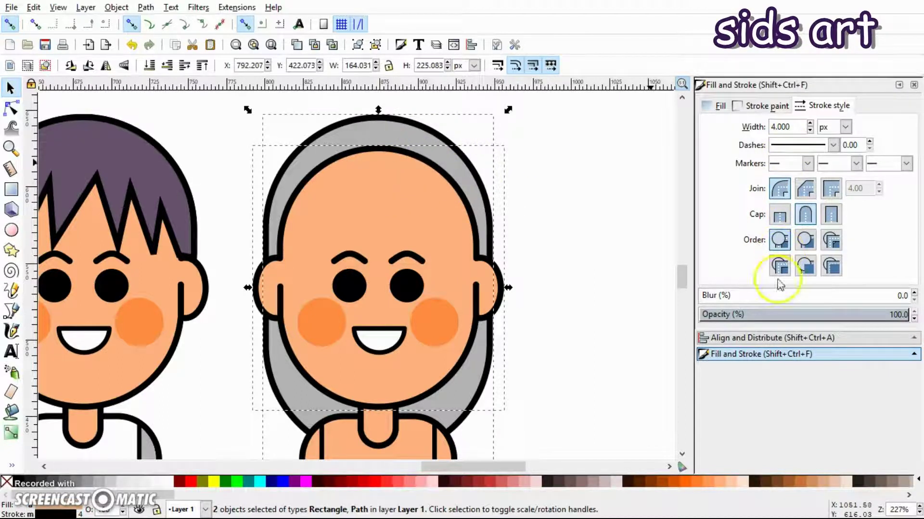
click(765, 338)
click(837, 149)
click(538, 218)
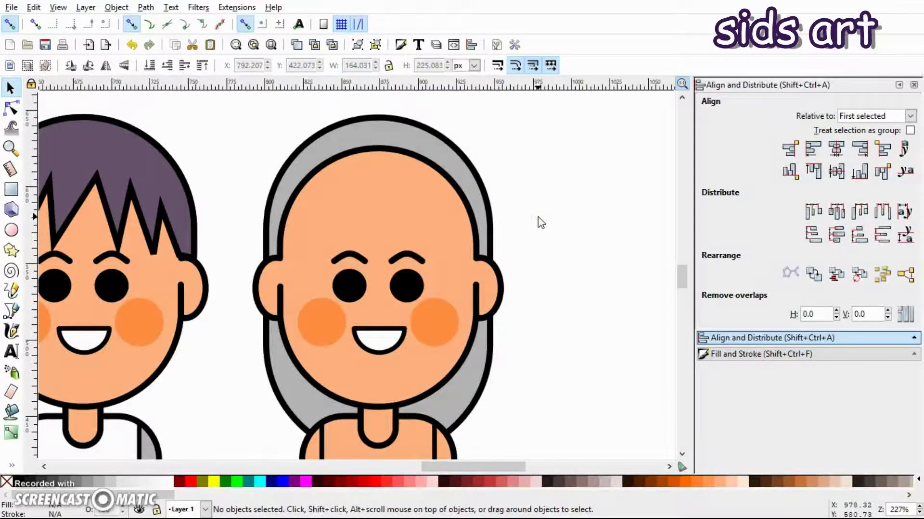
Fill the grey hair shape behind the head with a very dark grey.
scroll(185, 418, down, 1)
scroll(185, 417, left, 1)
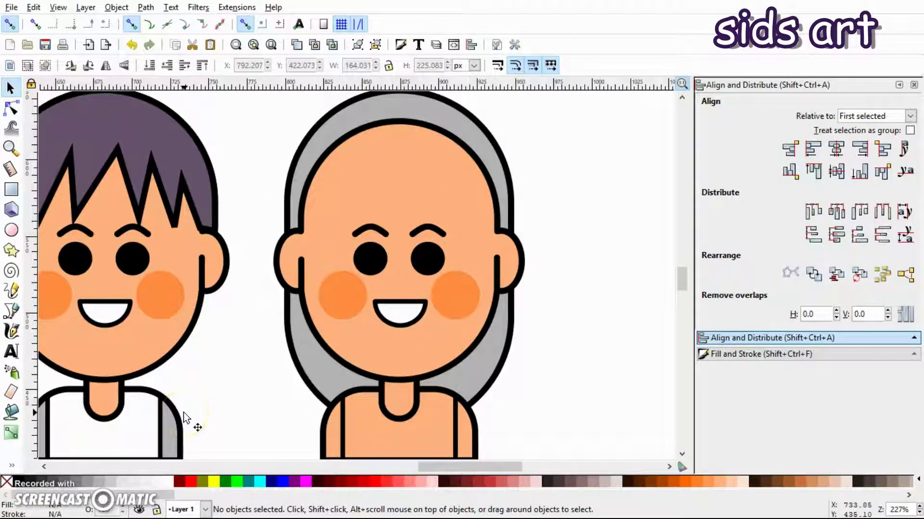
click(455, 121)
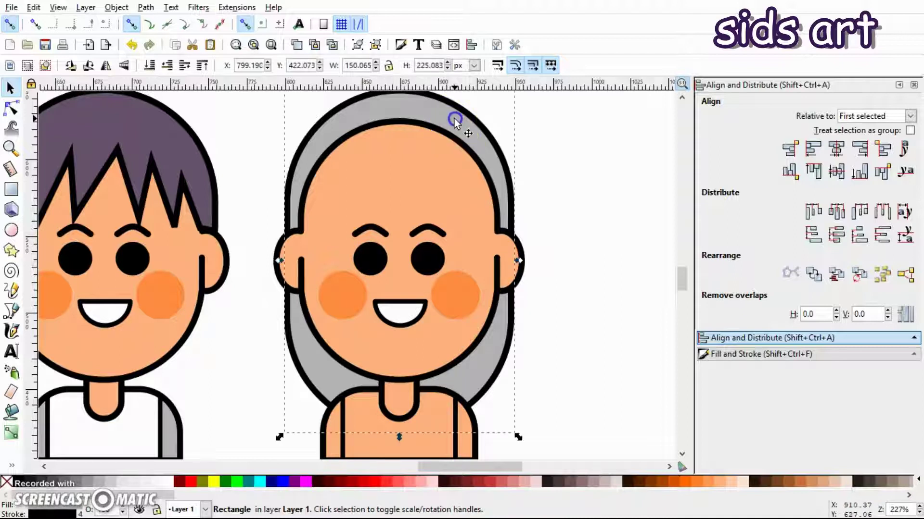
click(35, 487)
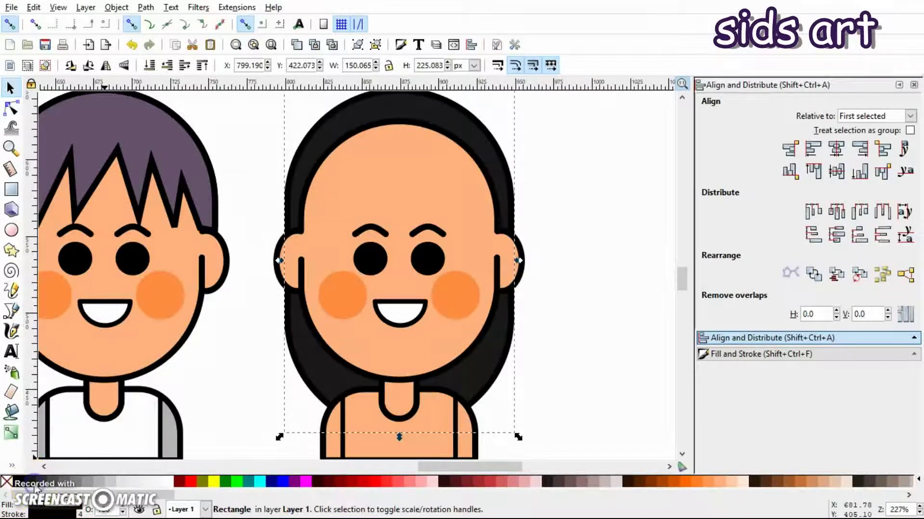
click(611, 261)
scroll(606, 258, up, 1)
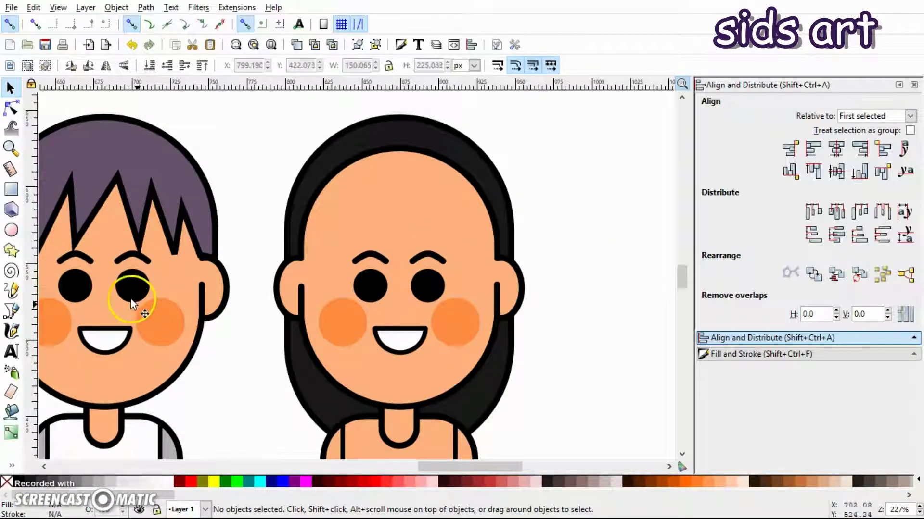
Duplicate the third character's mouth, place the copy in empty space beside the head and flip it vertically.
click(391, 343)
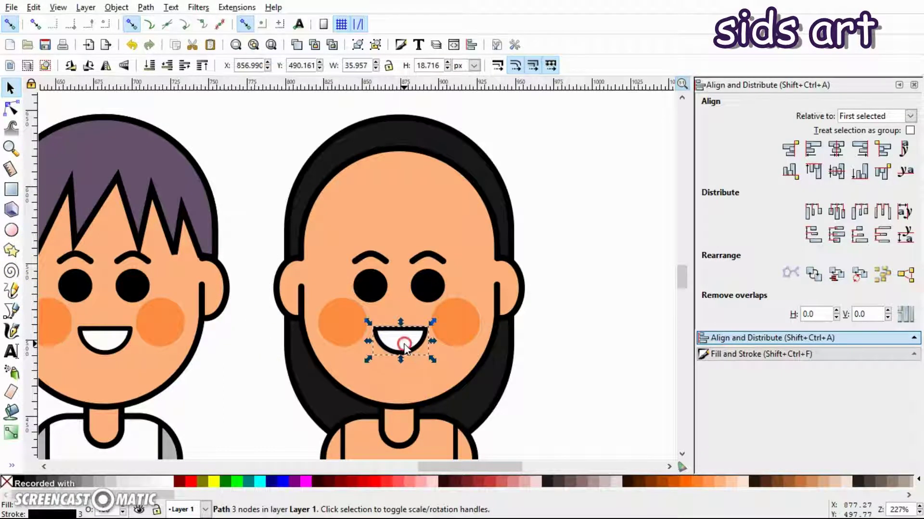
right_click(404, 346)
click(457, 152)
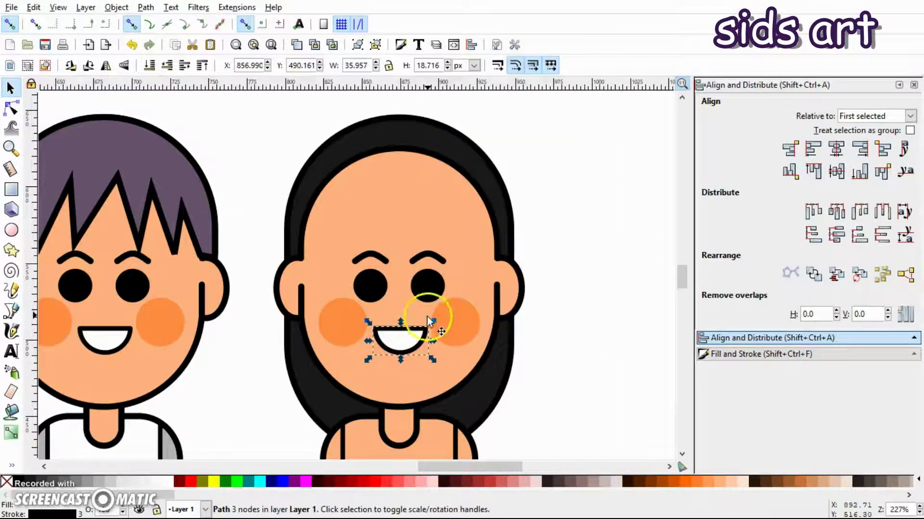
drag(395, 343, 561, 231)
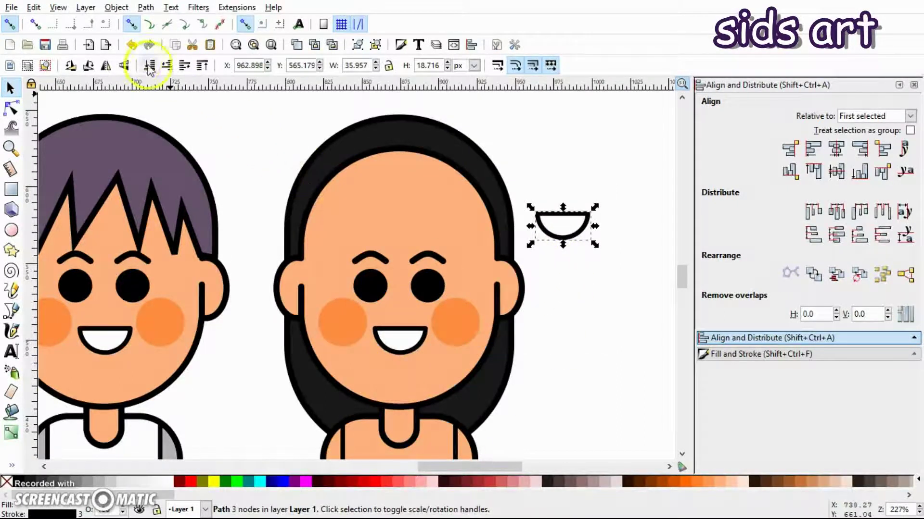
click(124, 65)
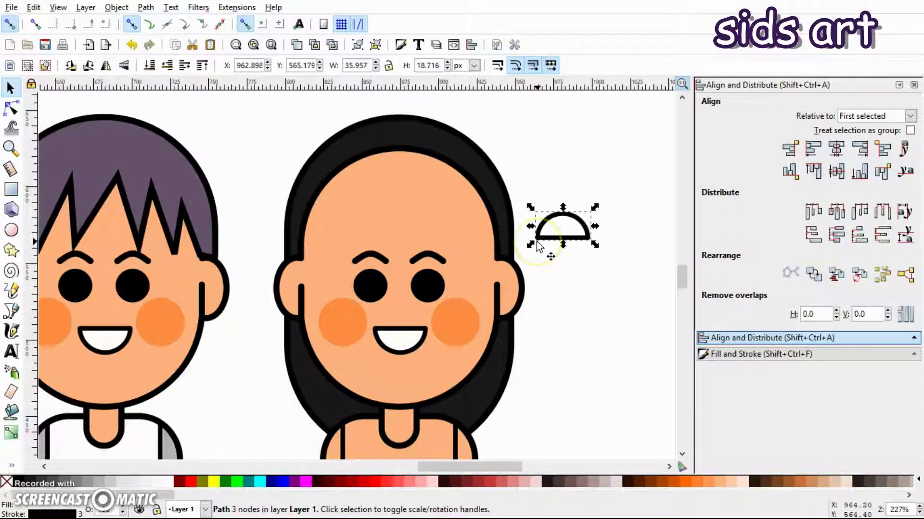
Enlarge the flipped mouth copy to about 227 px wide and 118 px high and place it over the forehead.
drag(531, 244, 388, 331)
drag(505, 284, 405, 181)
scroll(611, 234, up, 3)
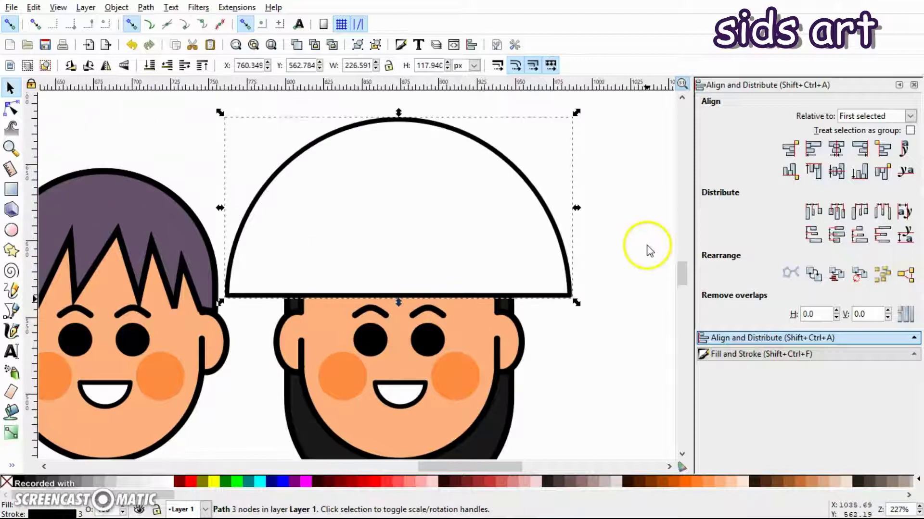
Set the stroke width of the large white half-circle to 4 px.
click(524, 255)
click(767, 355)
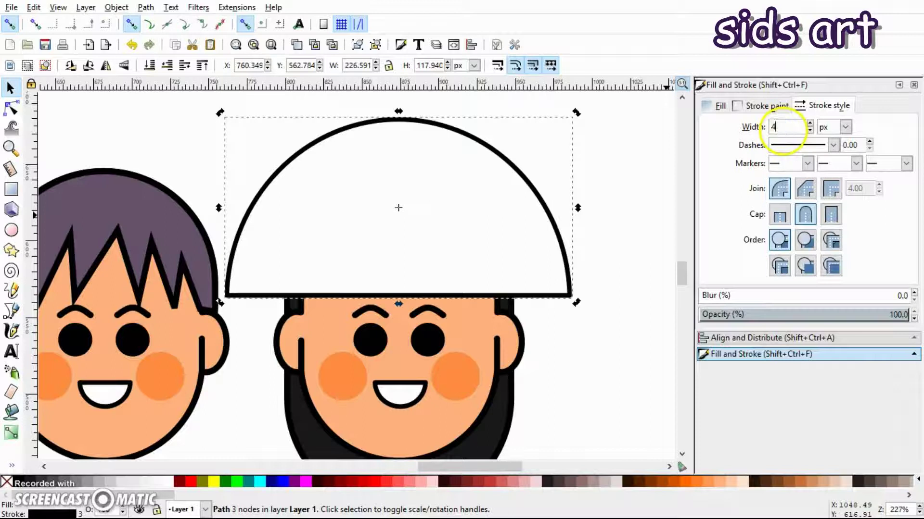
key(Return)
click(618, 195)
click(527, 262)
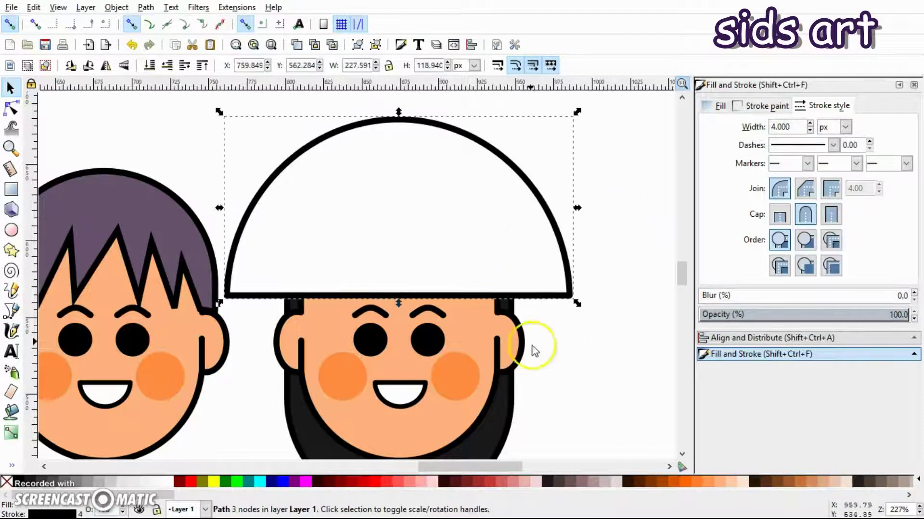
Duplicate the long dark hair shape so the copy lies on top of the white half-circle.
scroll(645, 282, down, 1)
click(498, 403)
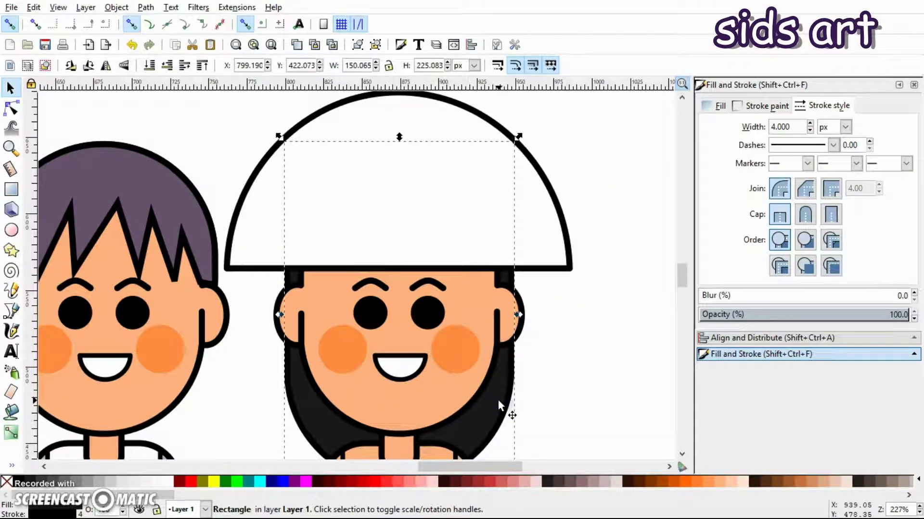
right_click(498, 400)
click(553, 210)
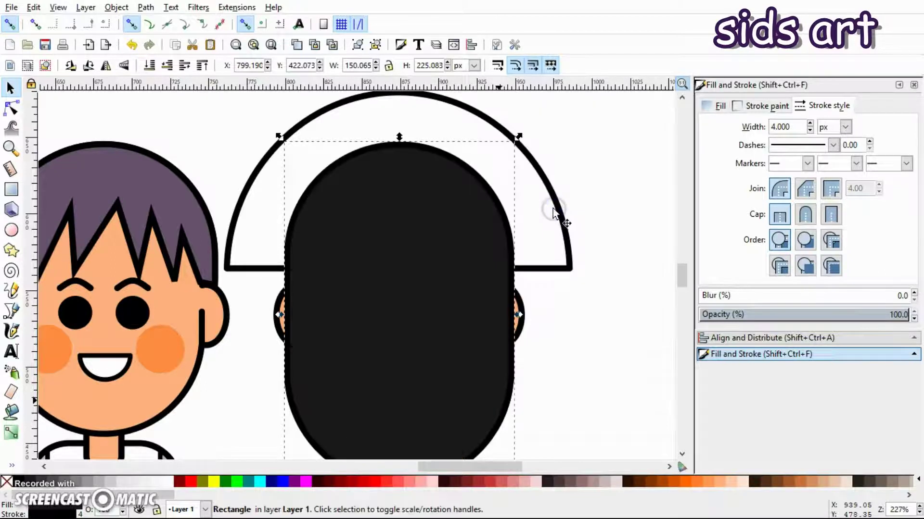
click(577, 198)
click(549, 208)
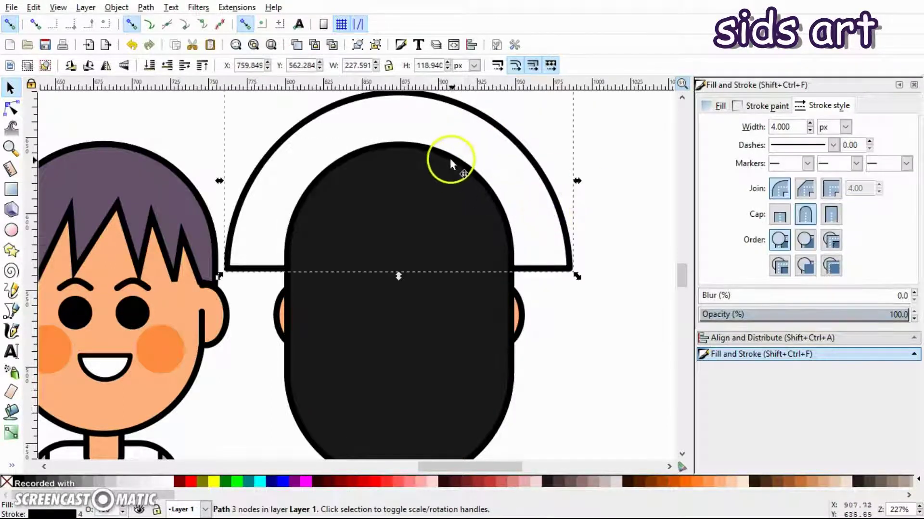
Intersect the dark hair copy with the white half-circle to form a fringe that follows the head hair's outline.
click(639, 221)
shift+click(484, 171)
shift+click(462, 198)
click(146, 7)
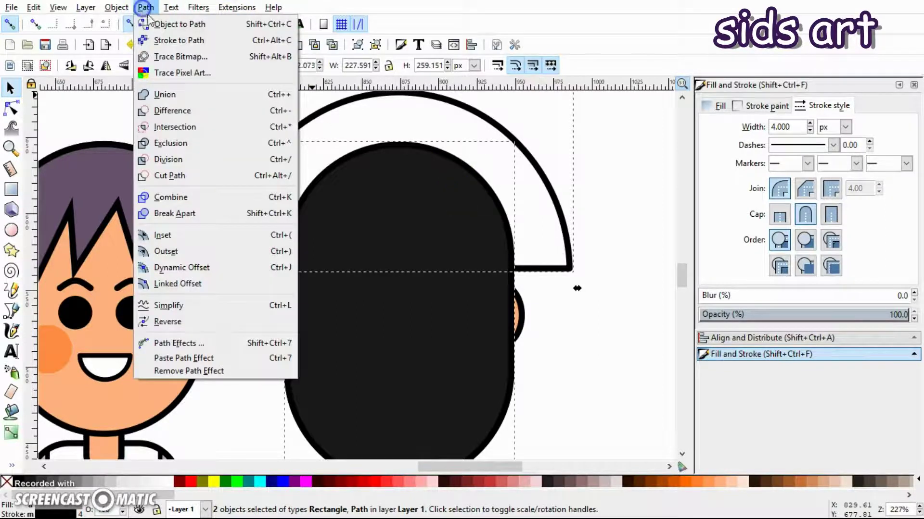
click(180, 127)
click(598, 198)
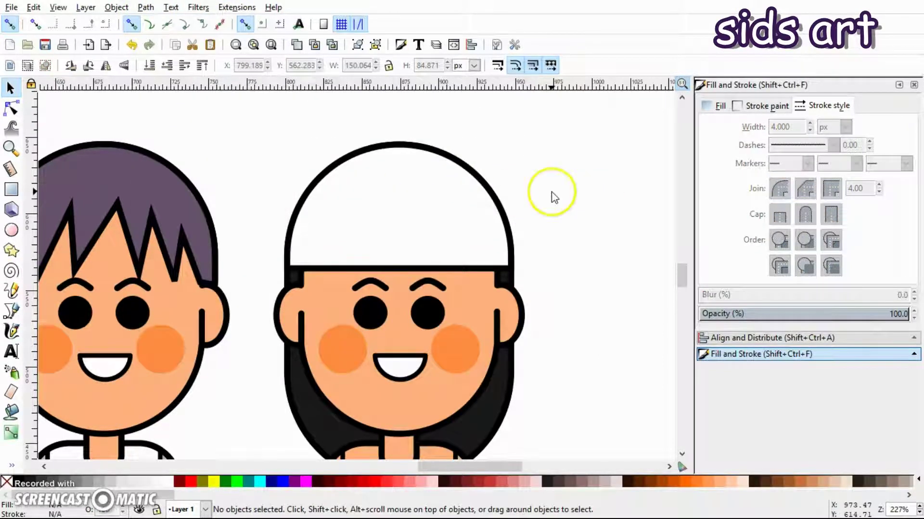
Fill the white fringe with the dark colour sampled from the long hair behind the head.
click(443, 245)
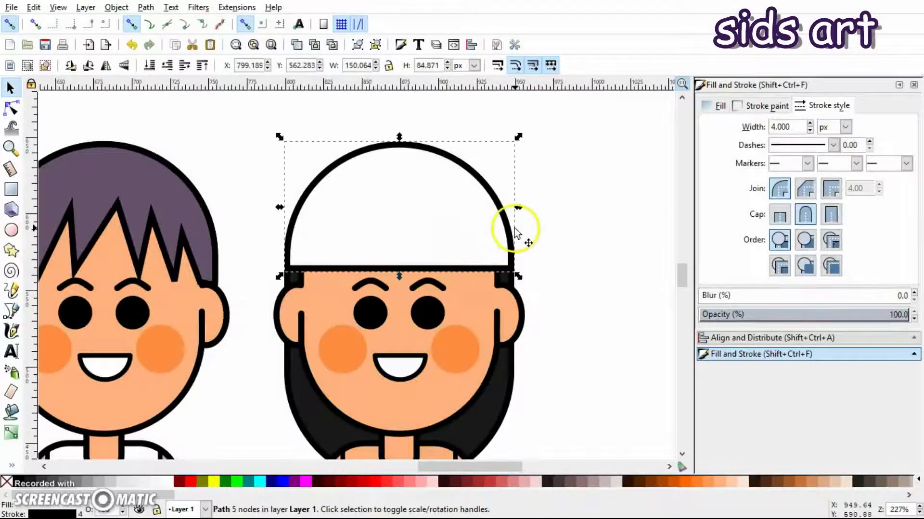
key(d)
click(476, 425)
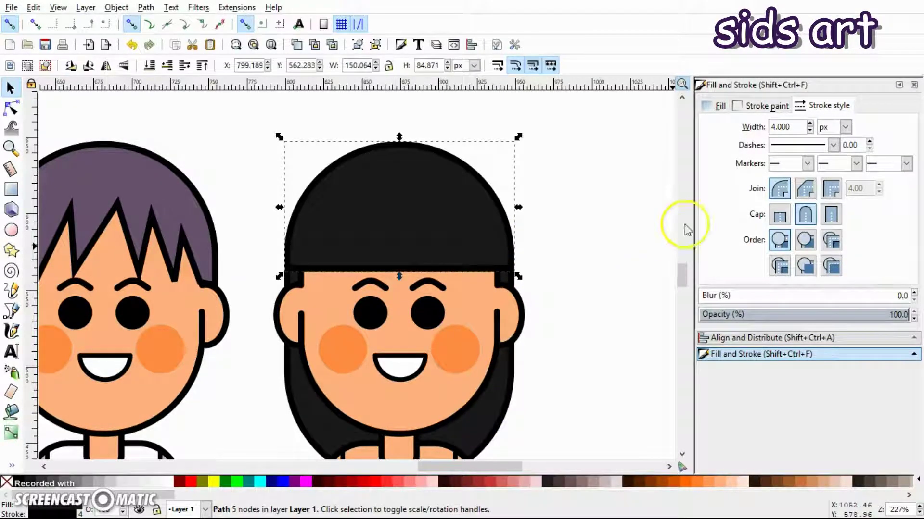
click(639, 226)
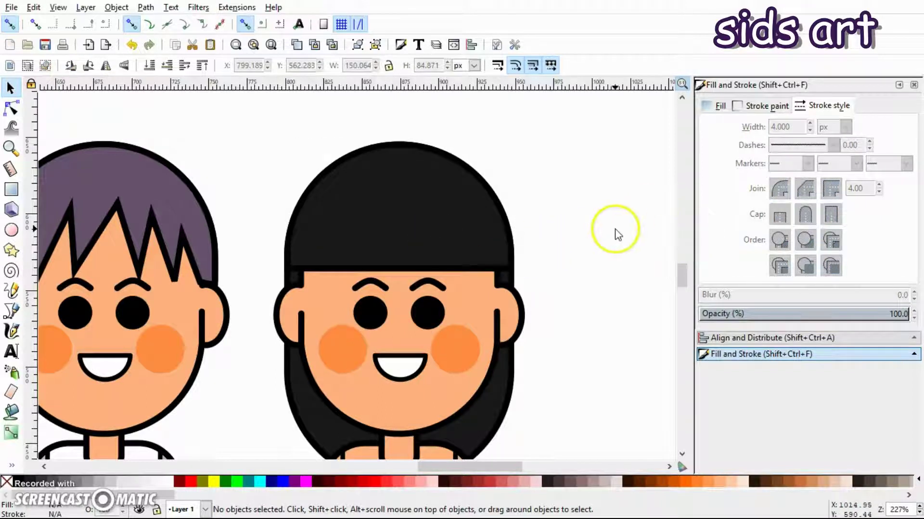
scroll(561, 207, down, 3)
scroll(561, 206, up, 3)
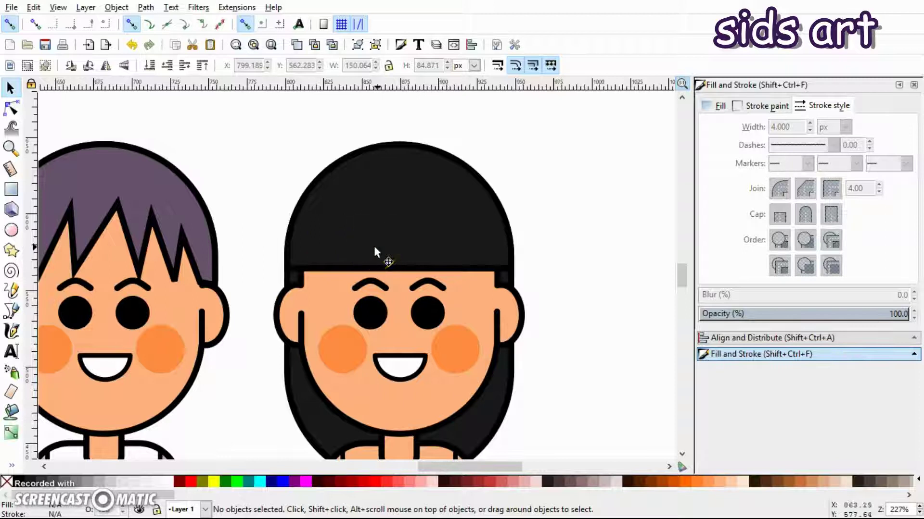
Lower the dark fringe in the stacking order so that the face covers its middle part.
click(452, 241)
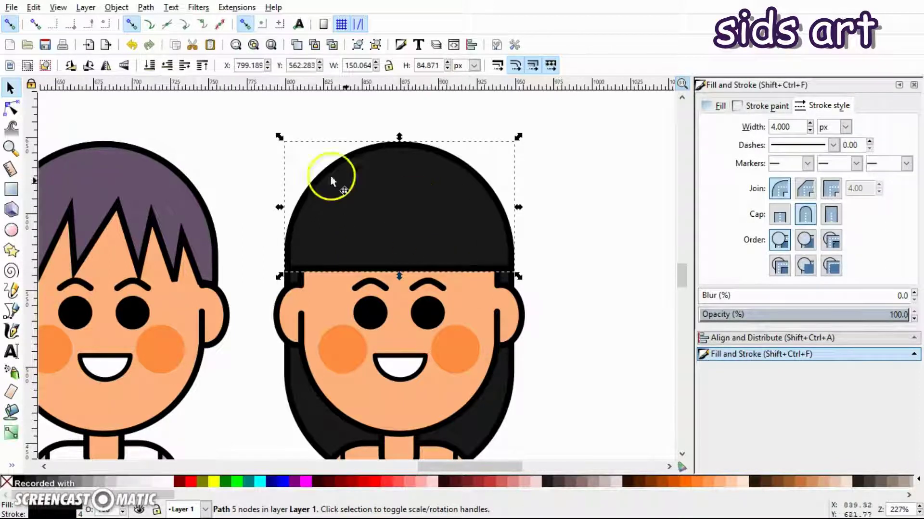
click(166, 69)
click(596, 195)
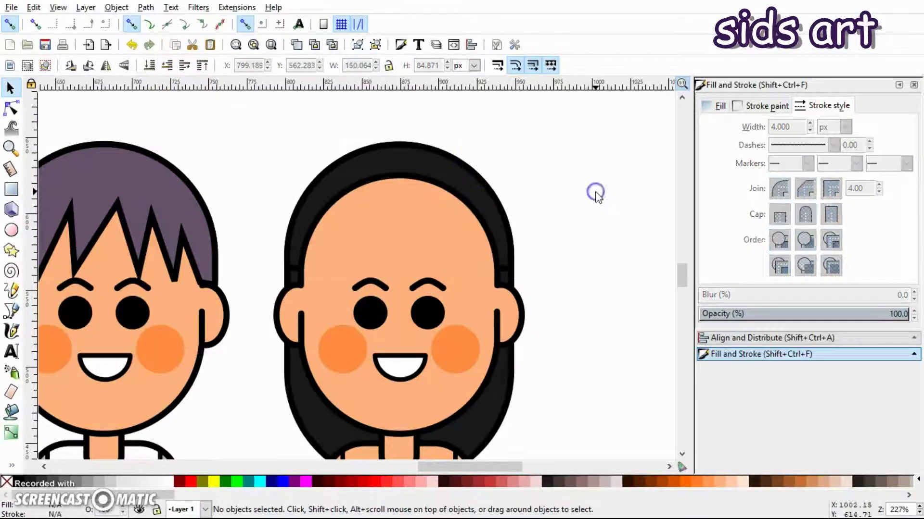
Draw a dark rounded rectangle about 126 by 132 px over the third character's face.
key(plus)
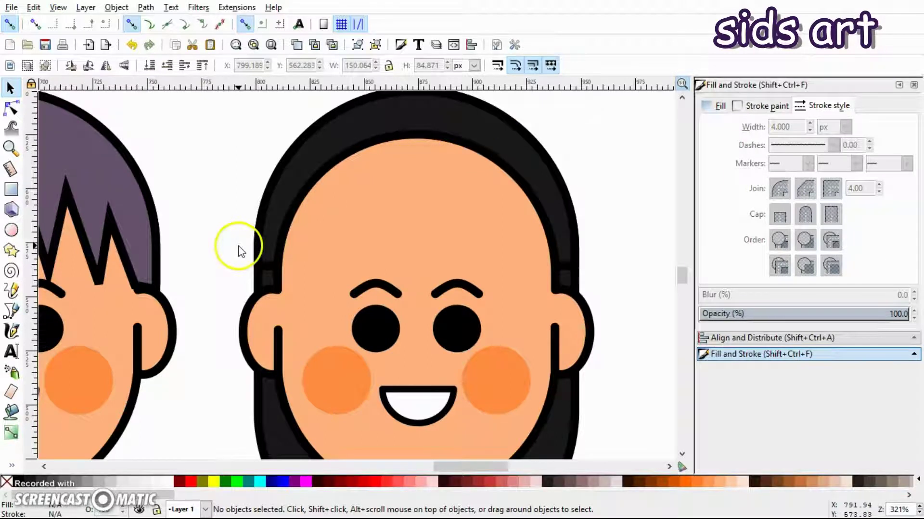
click(11, 189)
drag(279, 179, 551, 460)
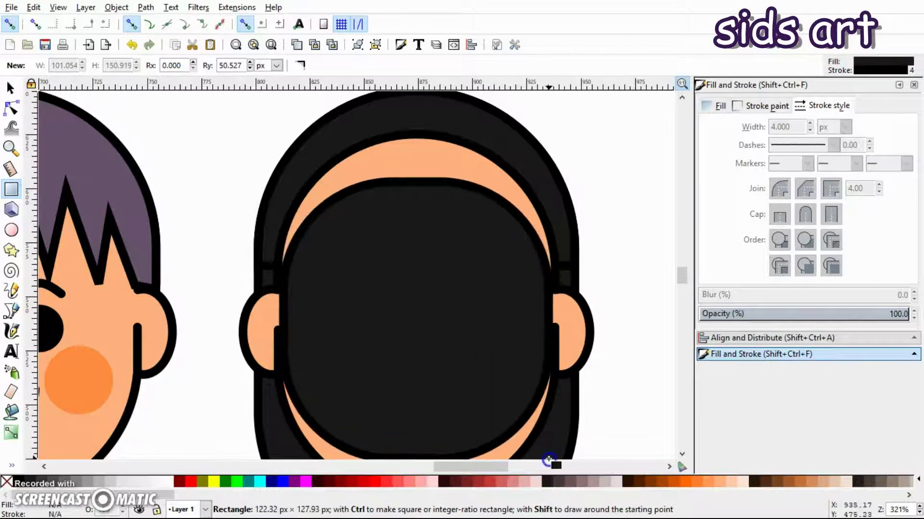
key(s)
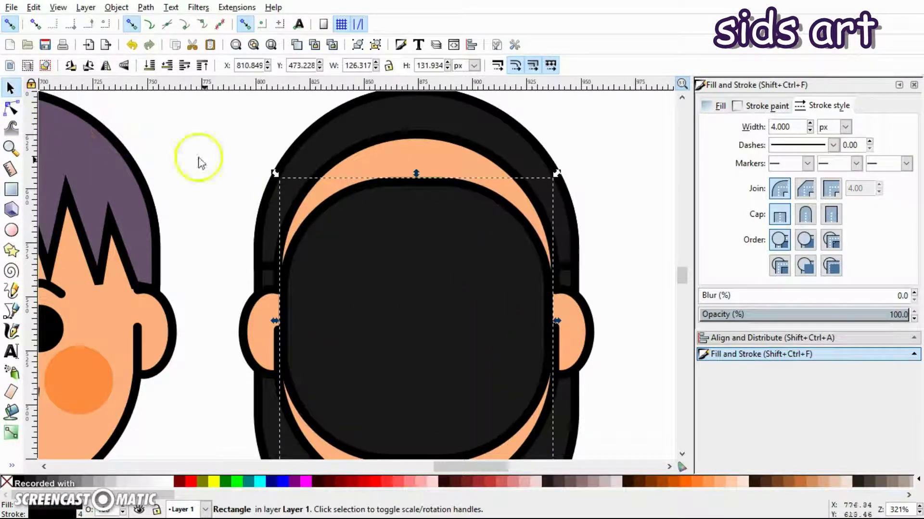
Increase the corner rounding of the dark rectangle over the face until its sides are fully curved.
click(11, 107)
mouse_move(547, 294)
mouse_down()
mouse_move(552, 359)
mouse_move(552, 295)
mouse_up()
key(s)
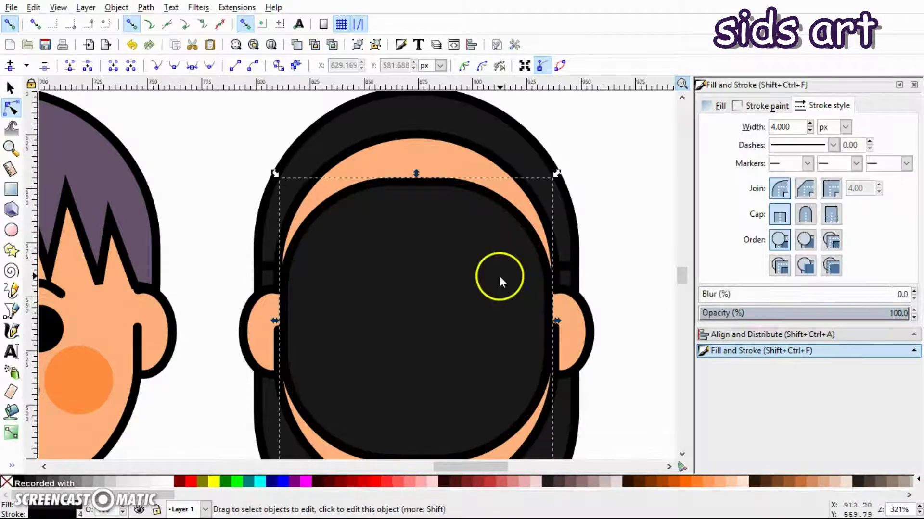
click(11, 106)
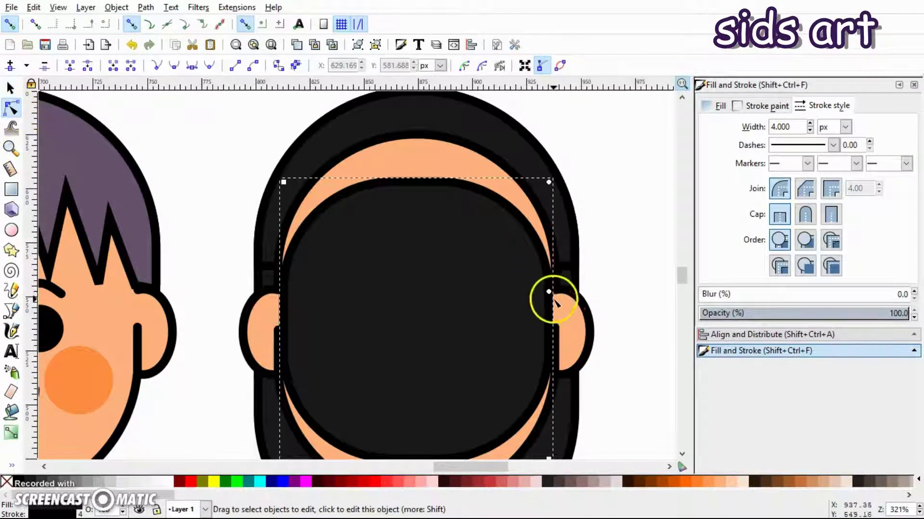
drag(549, 292, 553, 358)
key(s)
Move the dark rounded shape up to the top of the head outline and widen it to about 130 px.
drag(459, 310, 457, 268)
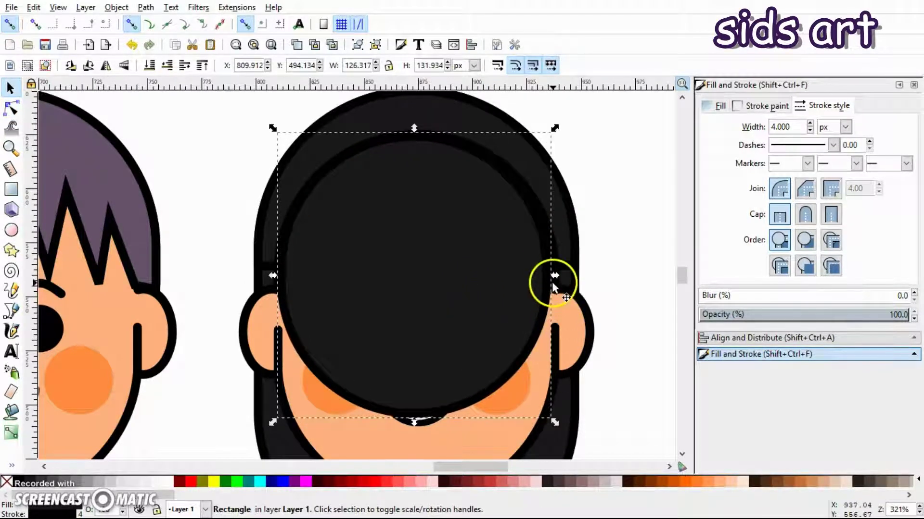
drag(274, 276, 272, 275)
drag(557, 281, 562, 276)
click(615, 234)
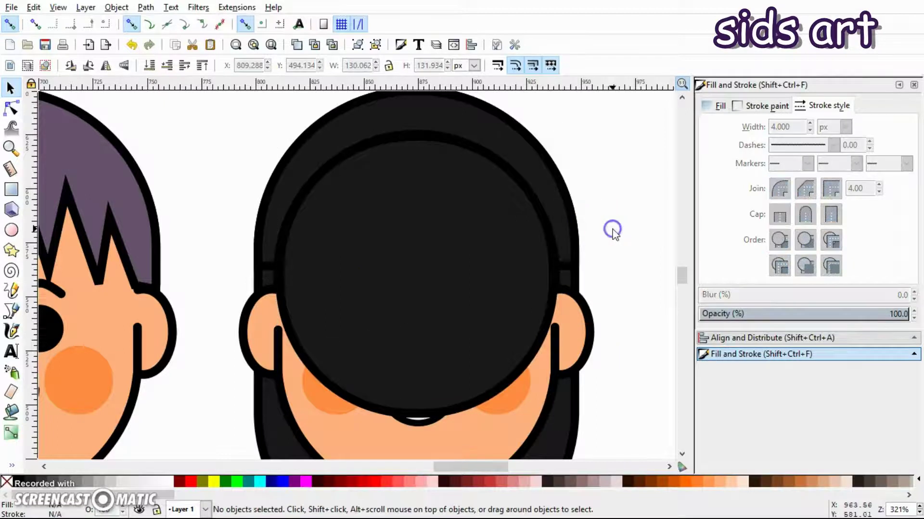
click(327, 270)
click(604, 292)
click(474, 264)
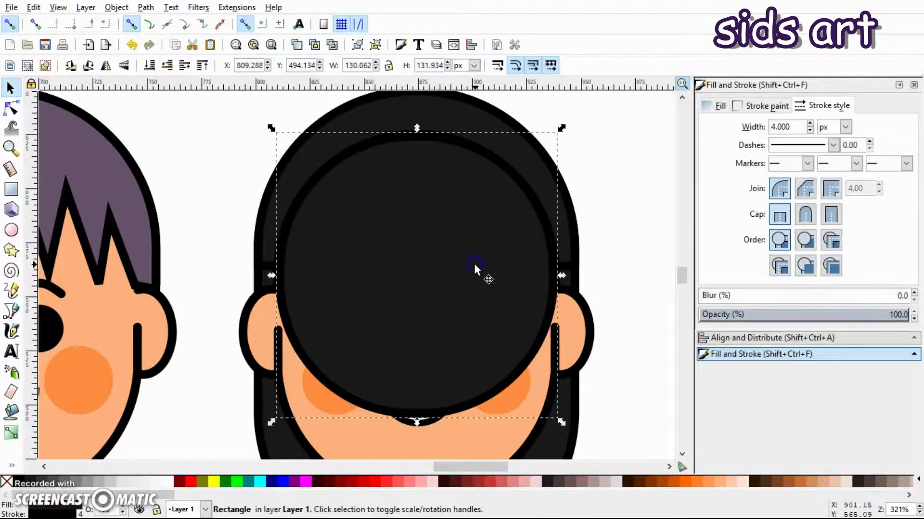
Stretch the dark rounded shape into an oval about 134 px wide and 165 px tall over the face.
click(9, 107)
scroll(399, 322, down, 3)
key(s)
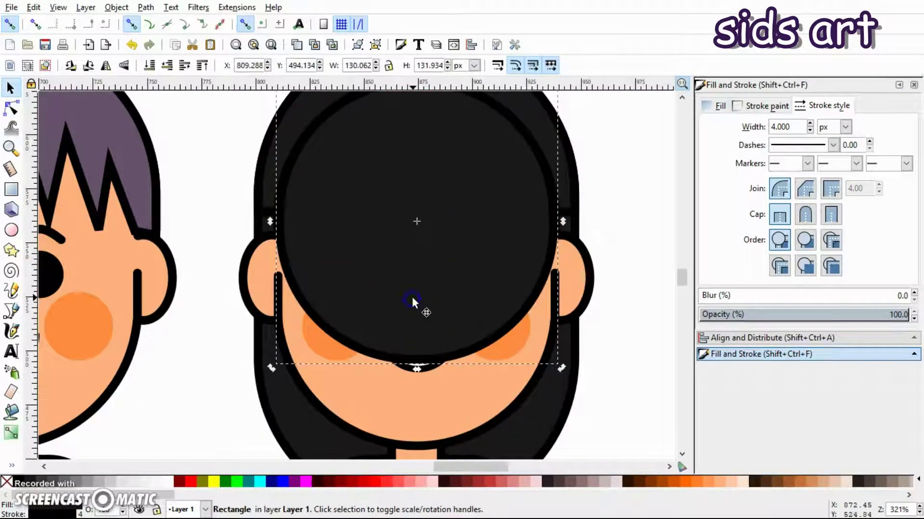
drag(417, 368, 420, 432)
scroll(536, 281, up, 6)
drag(415, 183, 414, 178)
scroll(409, 255, down, 3)
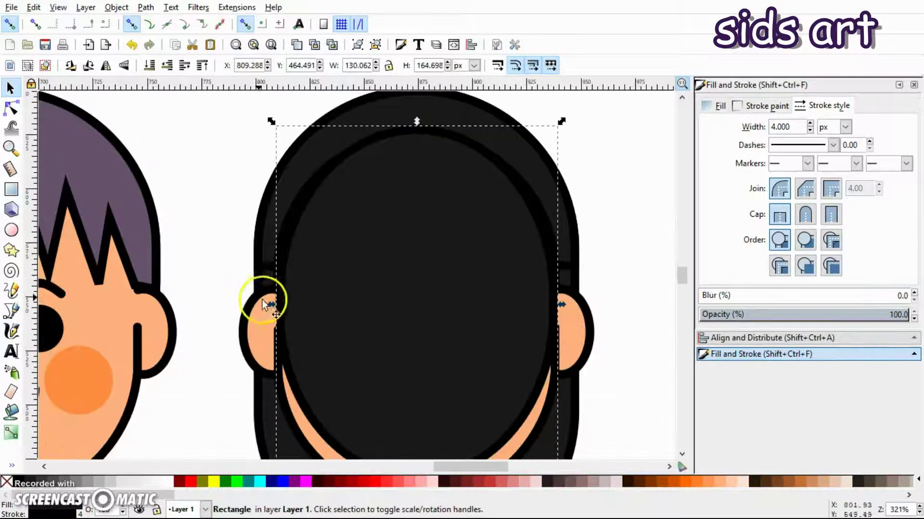
drag(271, 305, 268, 304)
click(627, 253)
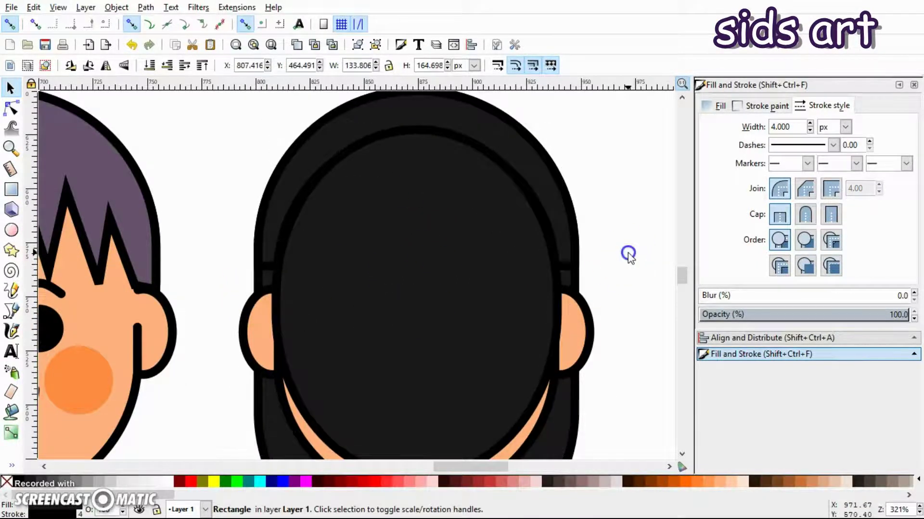
click(525, 250)
click(623, 244)
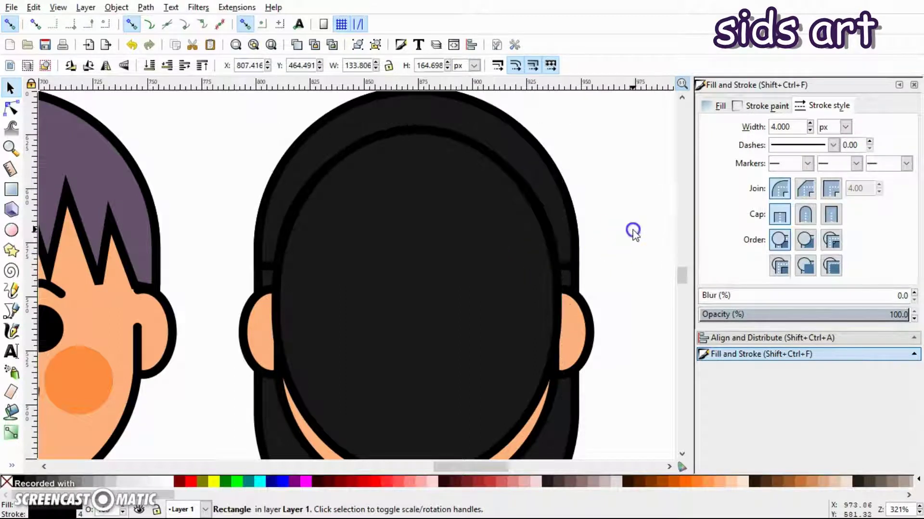
click(483, 261)
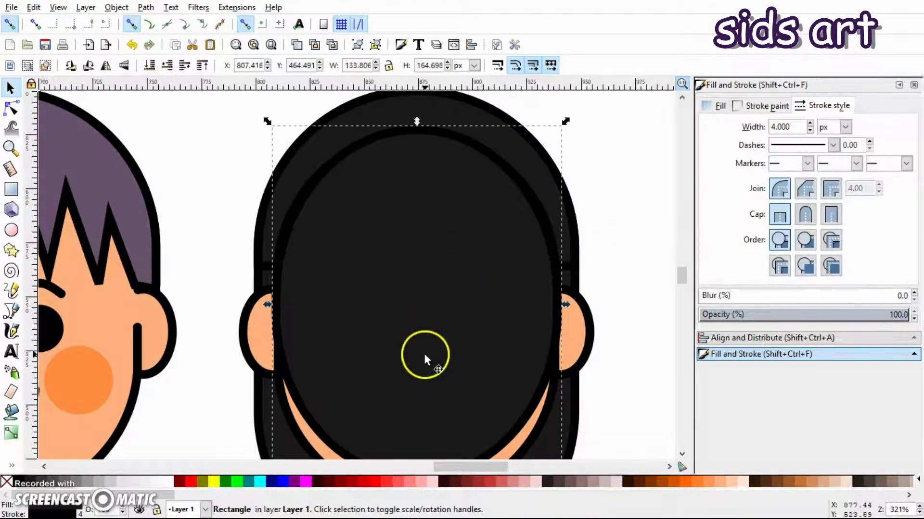
Fill the oval over the face with light red and duplicate it in place.
click(397, 482)
right_click(418, 257)
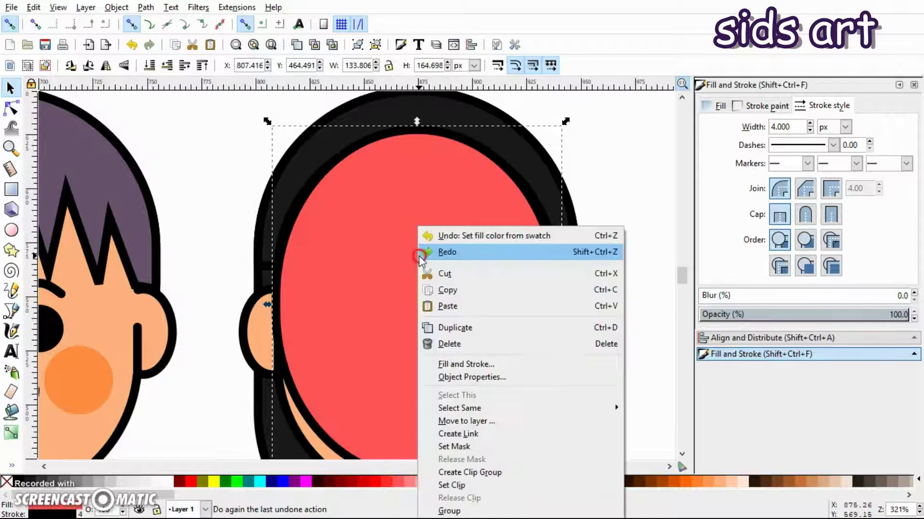
click(479, 333)
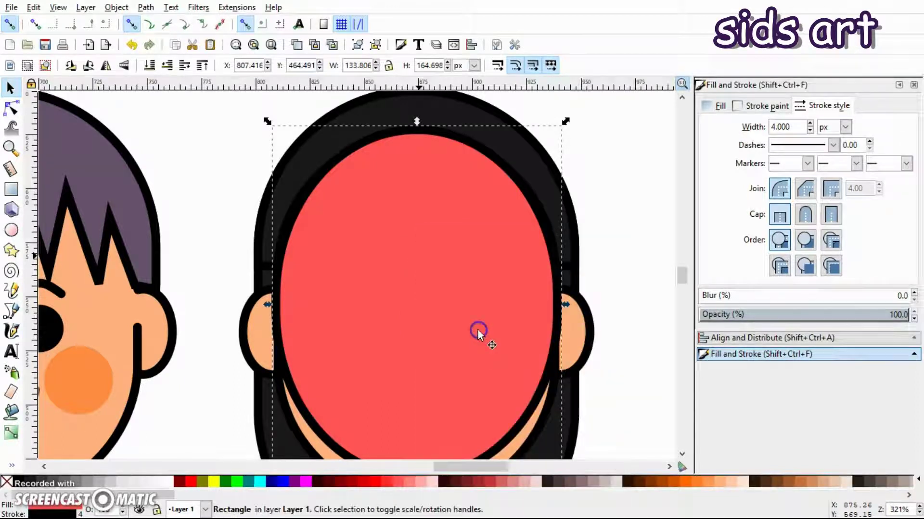
Move the red oval copy about 15 px straight down so a crescent of the original shows above it.
drag(440, 199, 446, 235)
key(ctrl+z)
scroll(560, 188, down, 3)
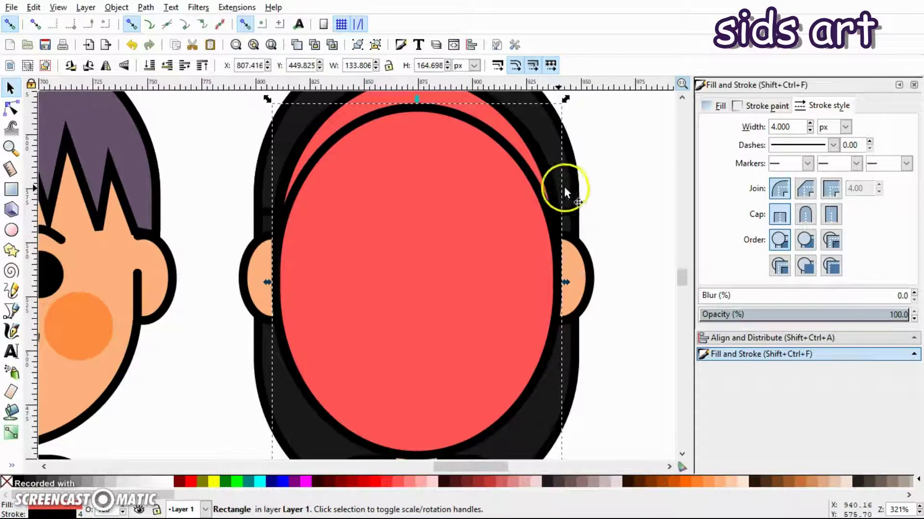
scroll(565, 193, up, 2)
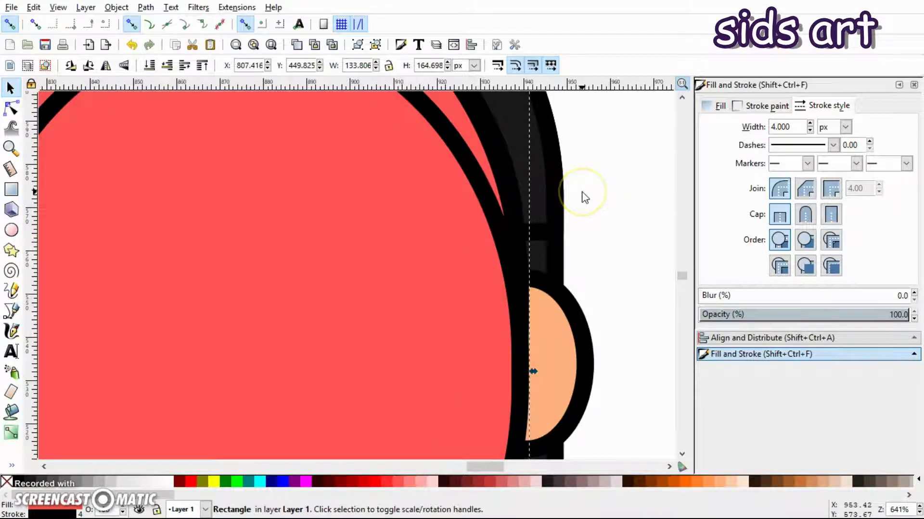
key(minus)
key(minus)
drag(307, 254, 308, 259)
drag(486, 469, 473, 467)
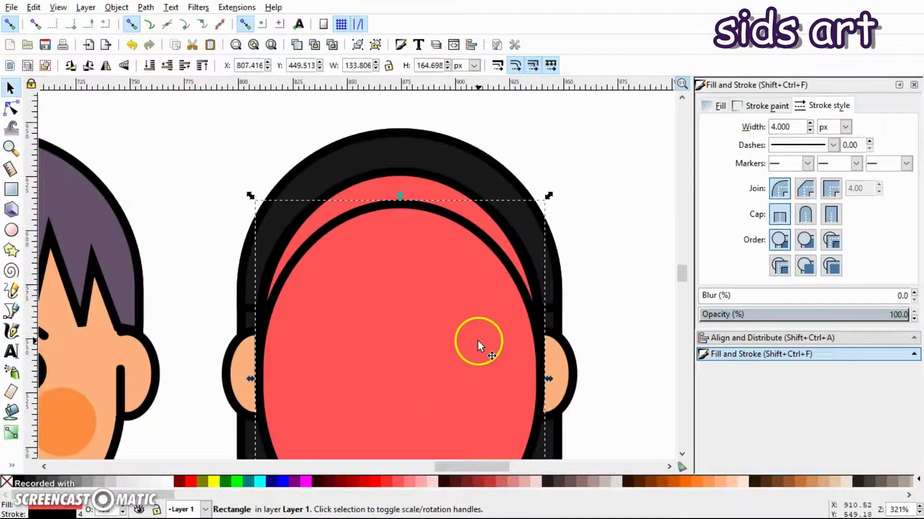
Subtract the lower red oval from the upper one to leave a crescent-shaped headband.
shift+click(415, 190)
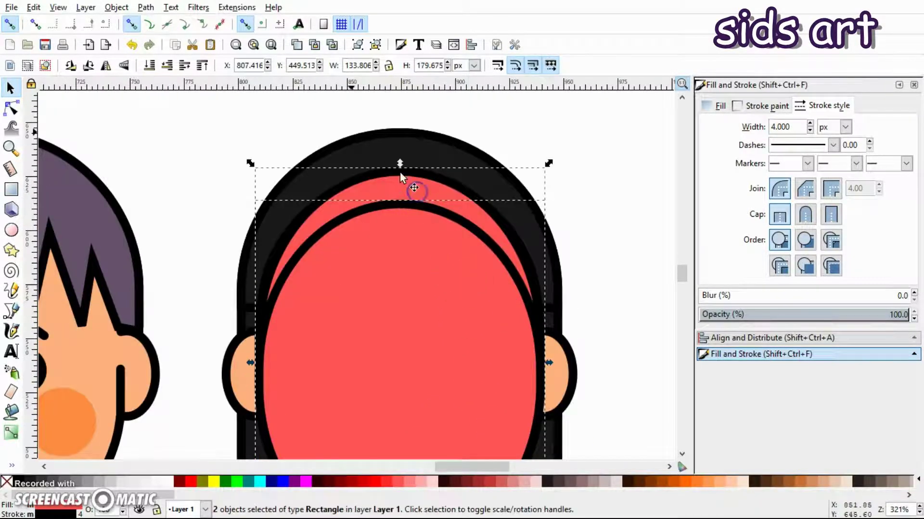
click(145, 7)
click(205, 111)
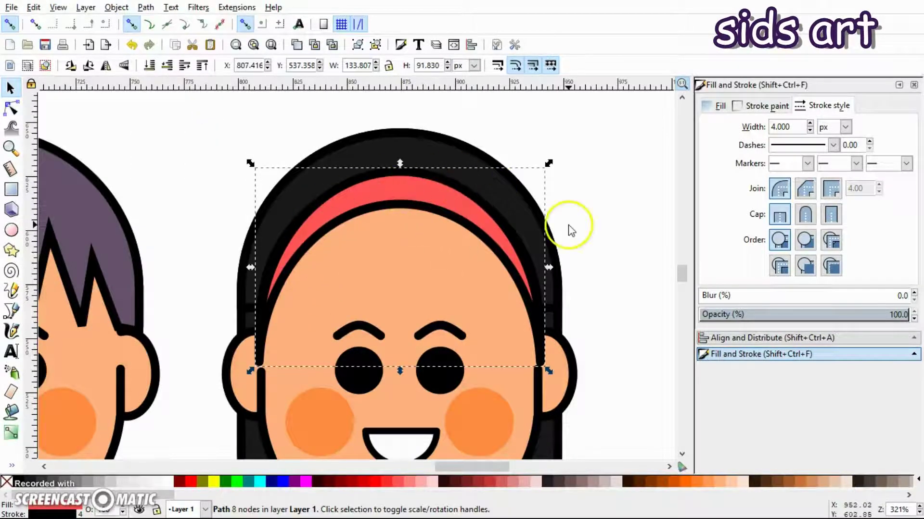
Raise the dark fringe in the stacking order so it lies above the face but behind the red headband.
scroll(572, 228, down, 1)
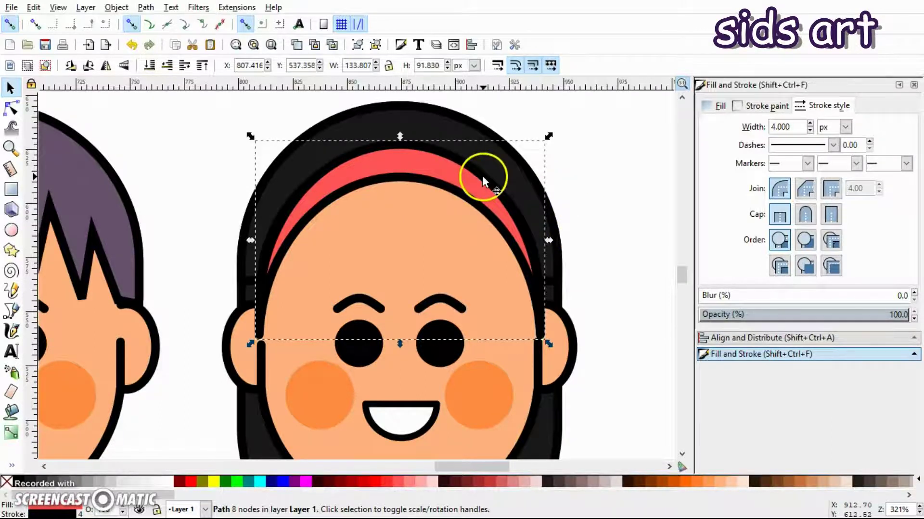
click(576, 124)
click(480, 138)
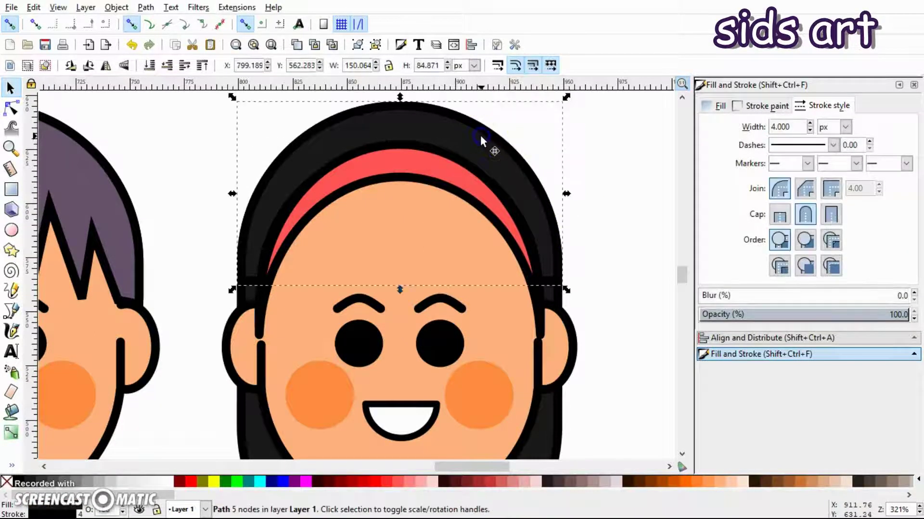
click(186, 65)
click(638, 252)
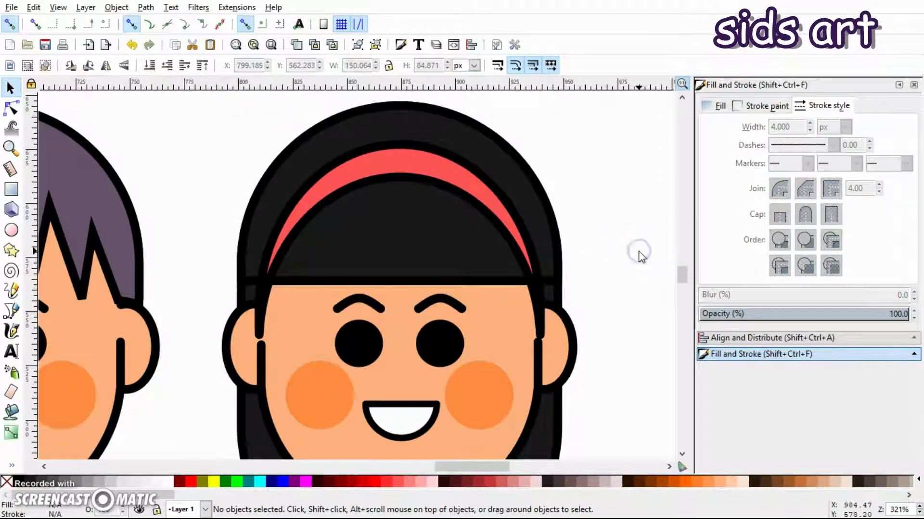
Shorten the red headband from its lower edge so its ends stop just above the ears.
click(561, 200)
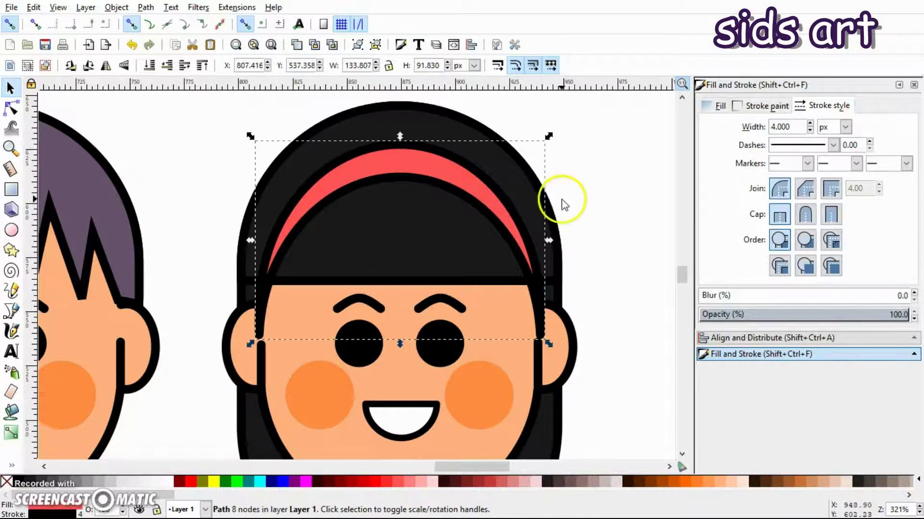
scroll(567, 211, down, 3)
scroll(458, 262, up, 4)
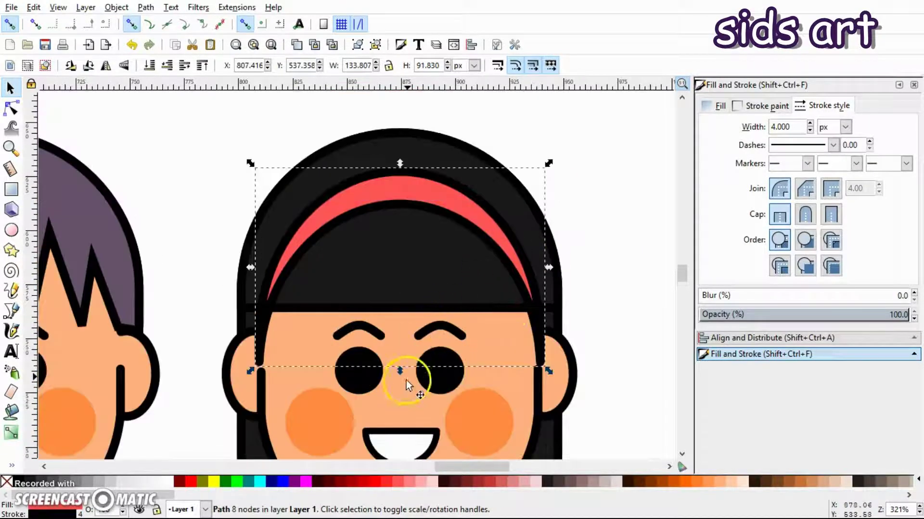
drag(402, 372, 405, 331)
click(621, 237)
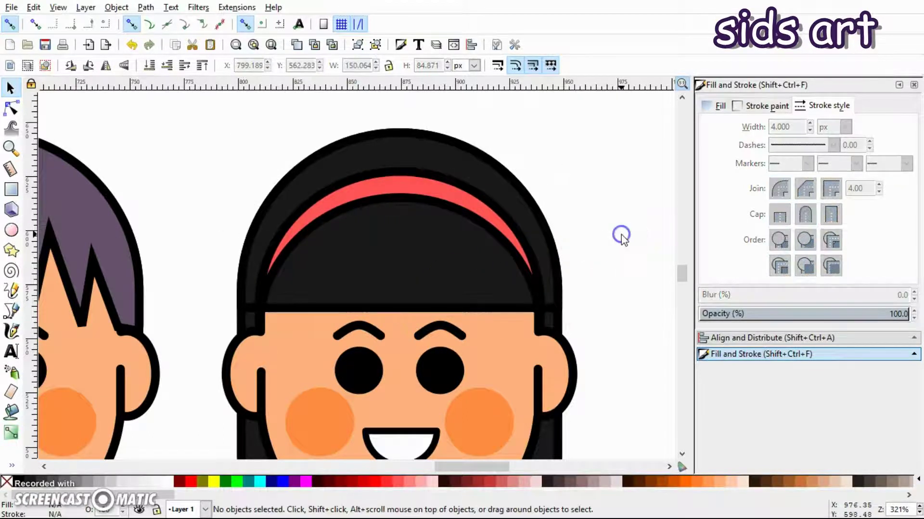
key(minus)
key(minus)
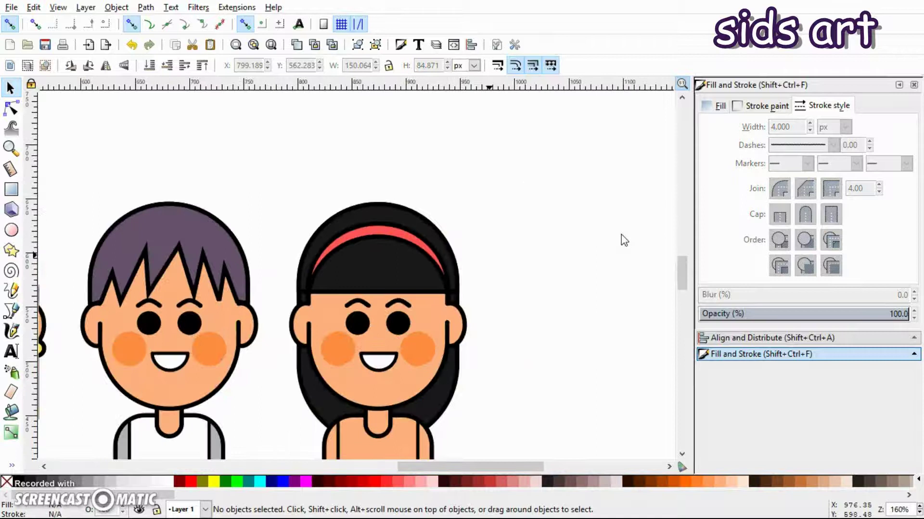
Draw a small closed triangle about 10 by 17 px across the fringe's lower edge above the left eyebrow.
key(plus)
key(plus)
key(plus)
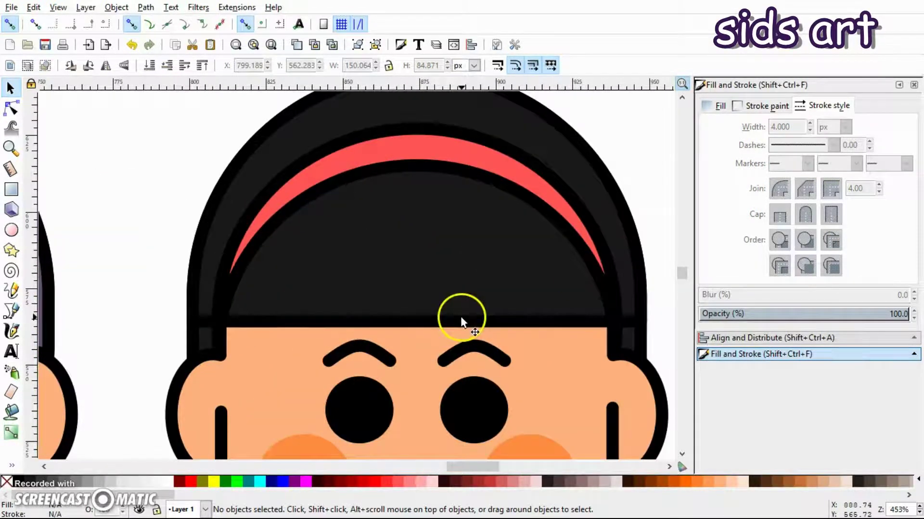
scroll(458, 309, down, 3)
click(11, 312)
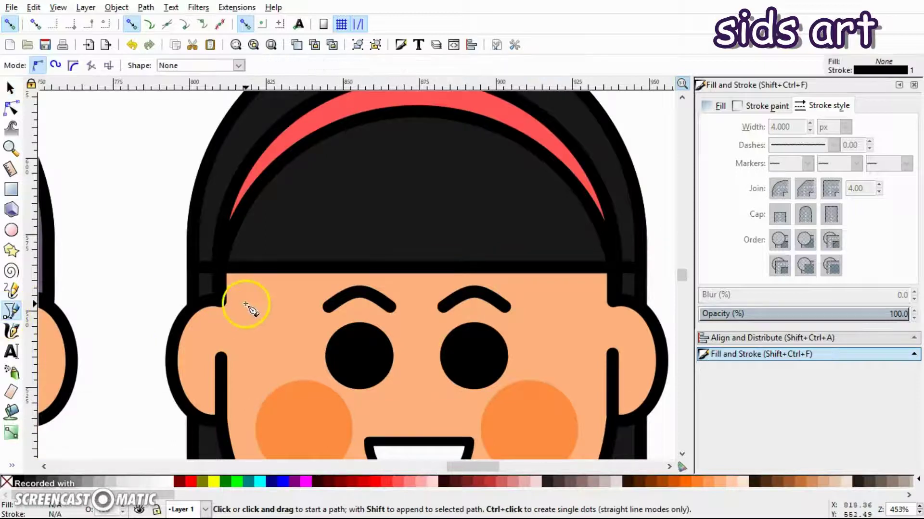
click(268, 280)
click(294, 235)
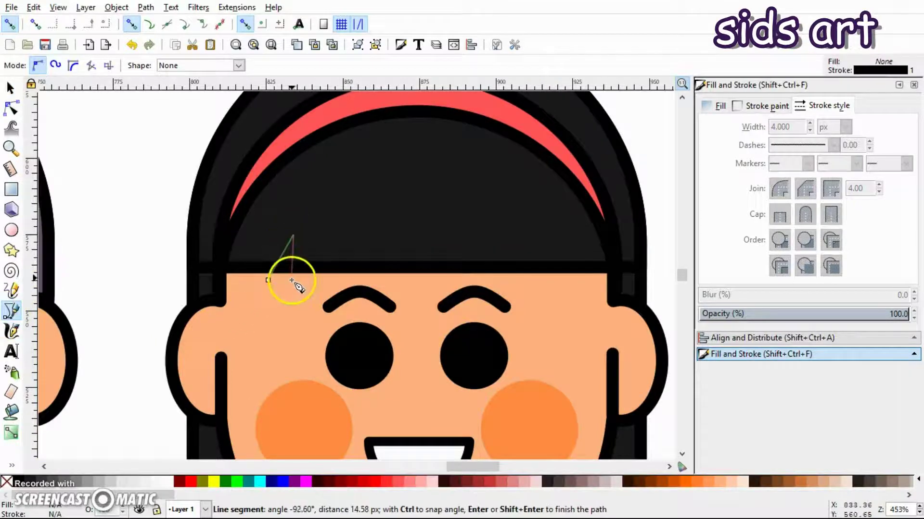
click(293, 284)
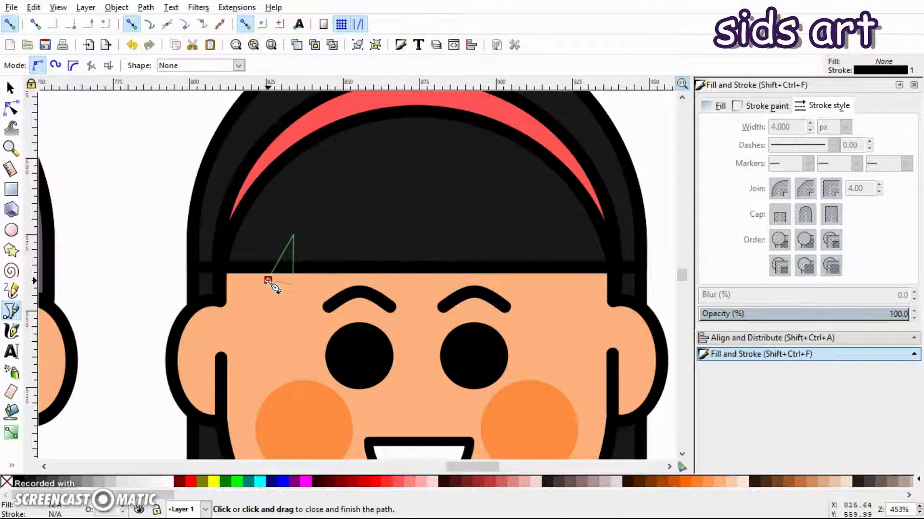
click(268, 280)
key(s)
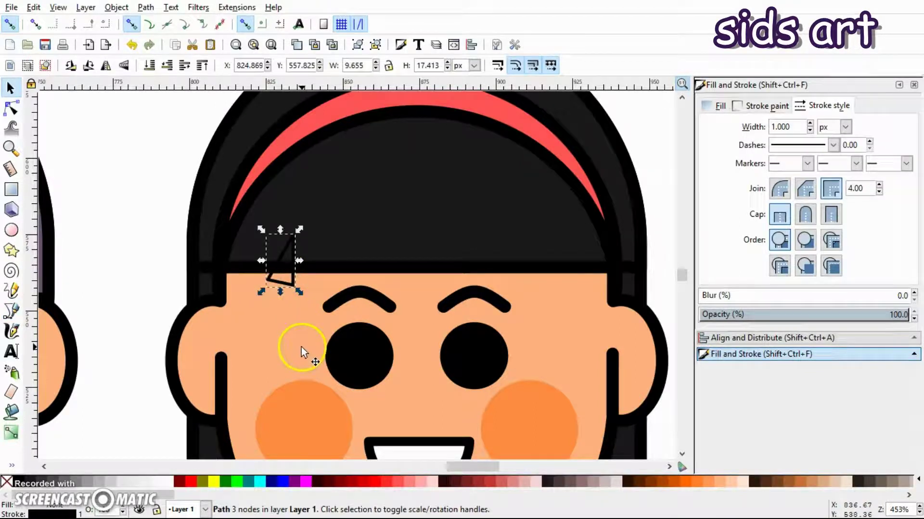
Subtract the small triangle from the dark fringe to cut a notch in its lower edge.
shift+click(429, 241)
scroll(435, 241, up, 3)
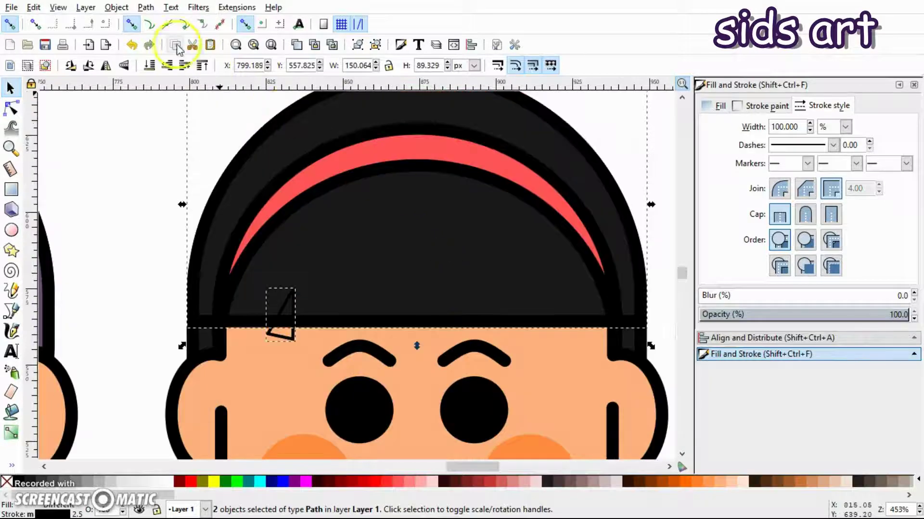
click(146, 7)
click(168, 114)
click(145, 196)
Draw a red ellipse about 62 by 45 px over the neck and upper torso of the long-haired character.
scroll(426, 229, down, 6)
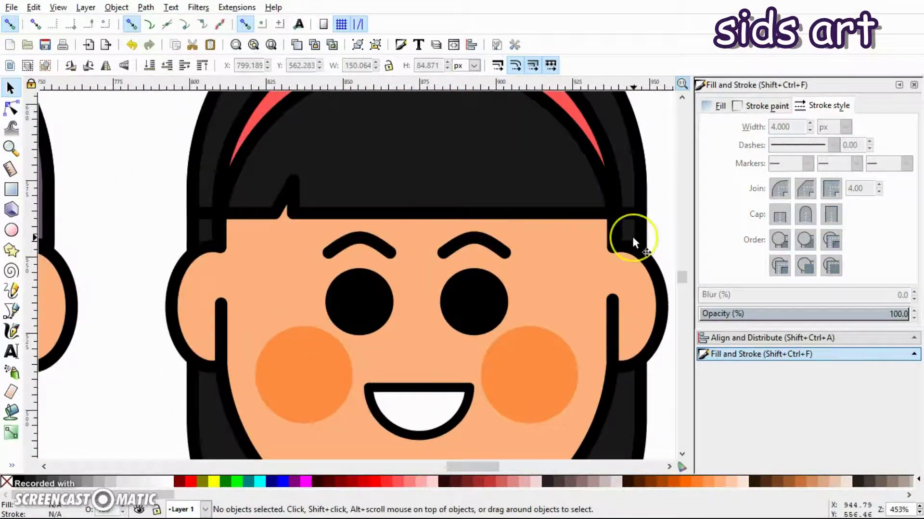
key(minus)
key(minus)
key(minus)
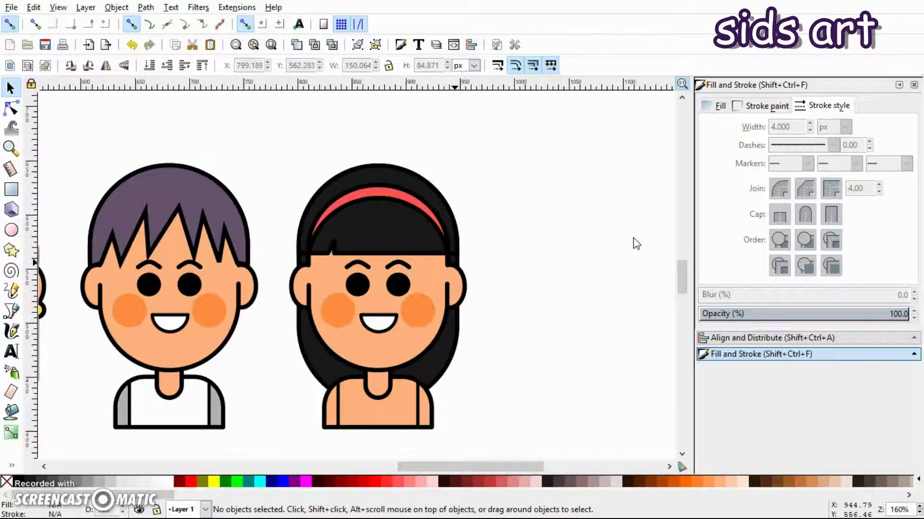
key(plus)
scroll(574, 270, down, 3)
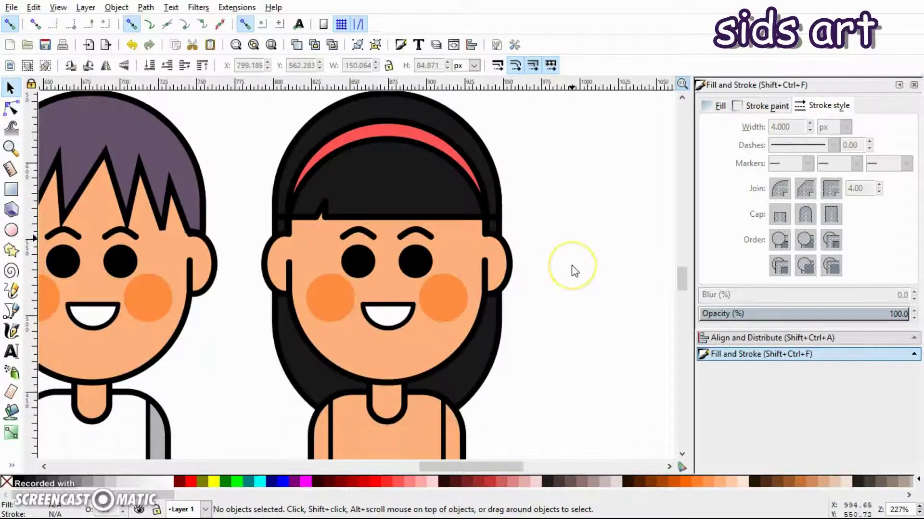
scroll(540, 358, down, 1)
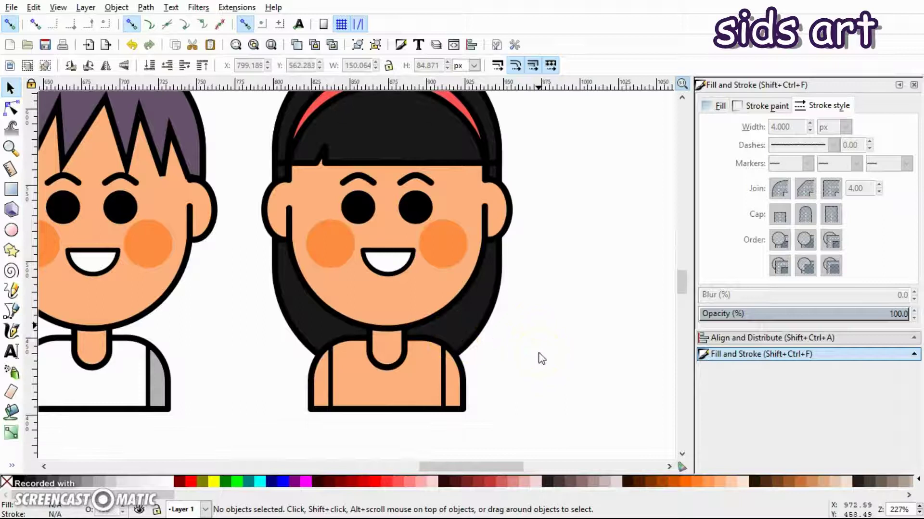
key(plus)
key(plus)
scroll(576, 351, down, 10)
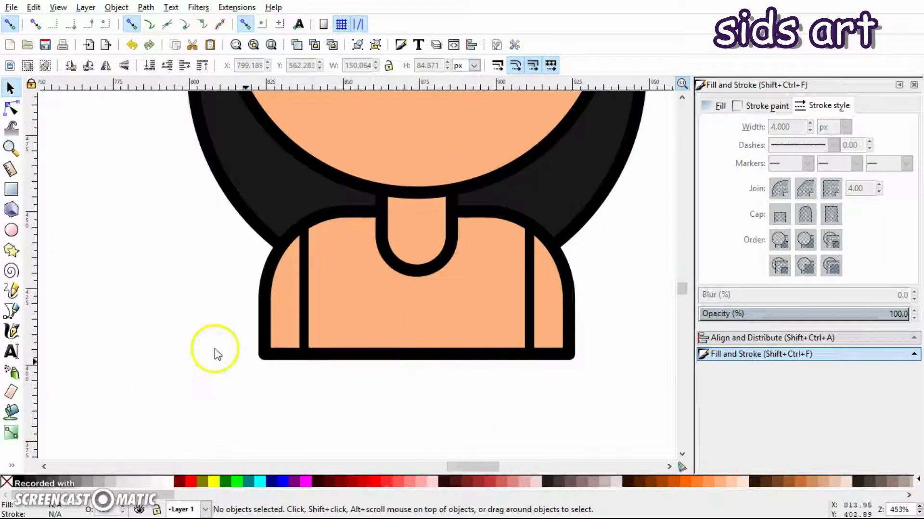
click(11, 230)
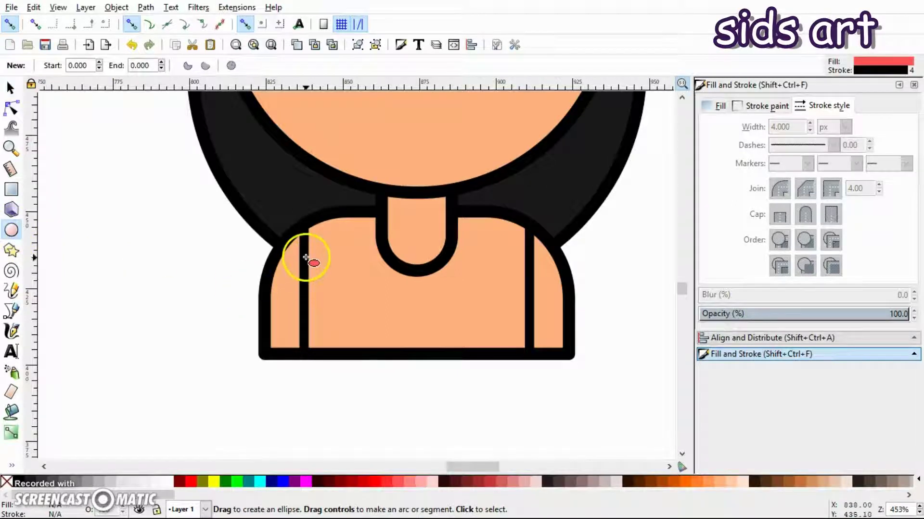
drag(339, 191, 509, 310)
key(s)
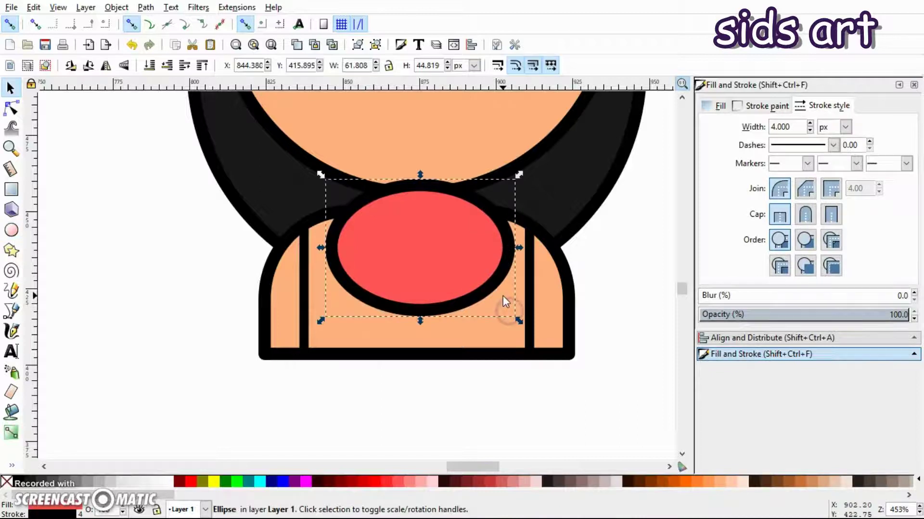
drag(463, 280, 461, 266)
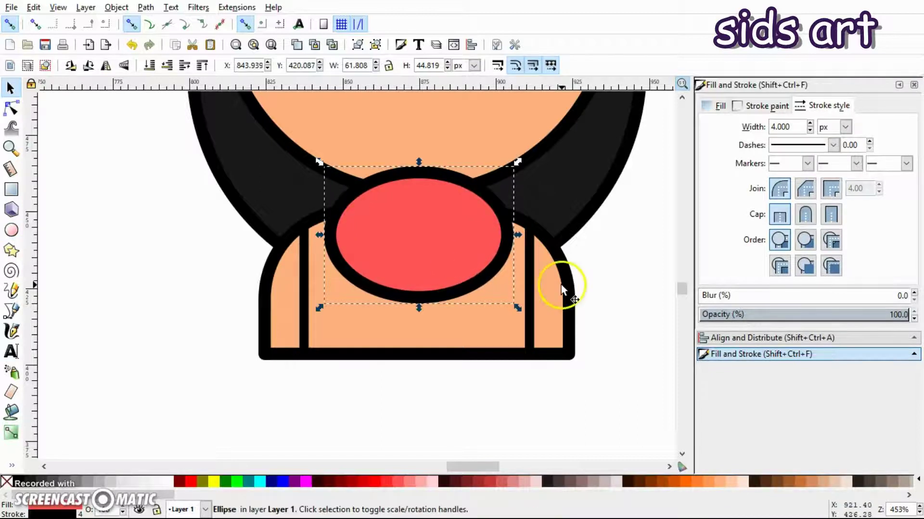
Align the red ellipse and the torso on a common vertical axis, relative to the first selected object.
shift+click(555, 295)
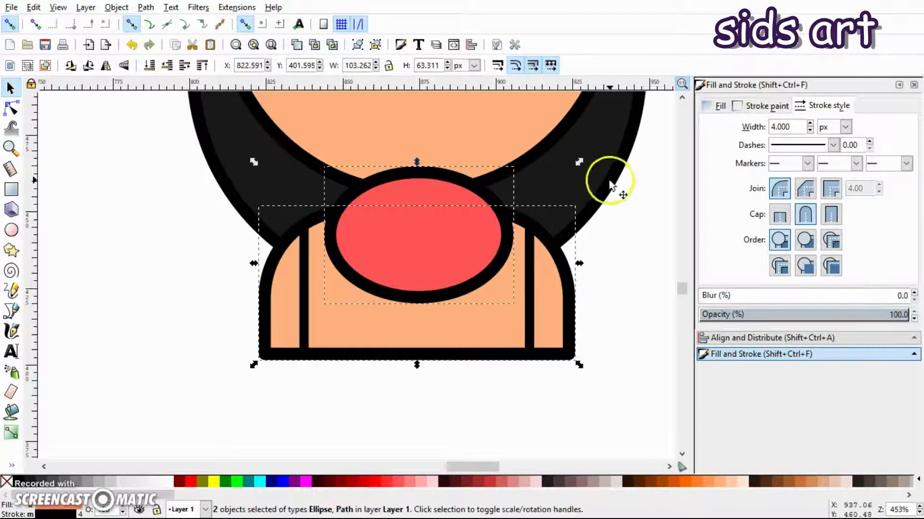
click(760, 338)
click(835, 150)
click(596, 399)
click(486, 262)
click(616, 320)
Intersect a copy of the torso, raised to the top, with the red ellipse to trim it along the shoulder line.
click(564, 314)
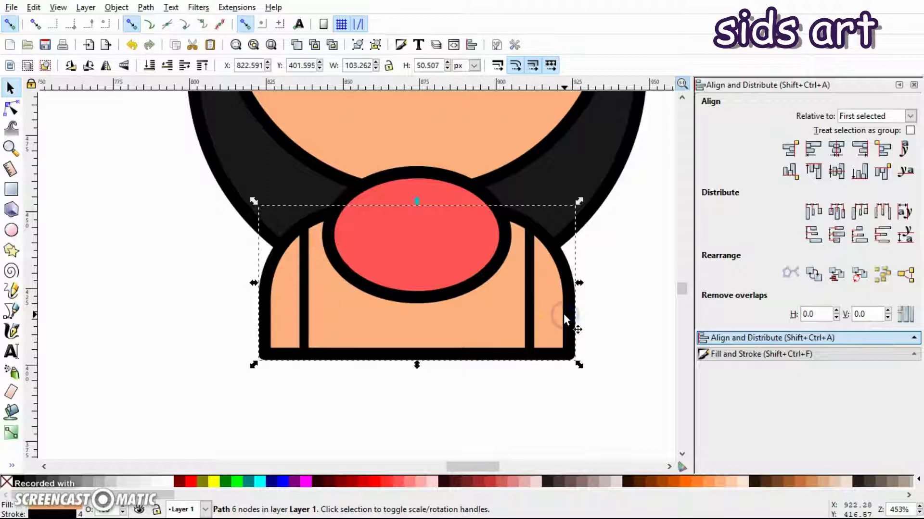
key(Home)
shift+click(470, 212)
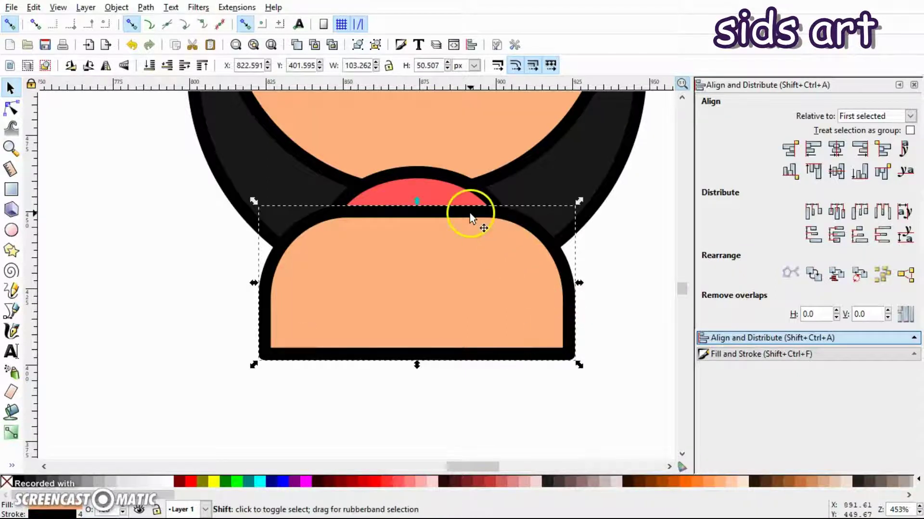
shift+click(434, 182)
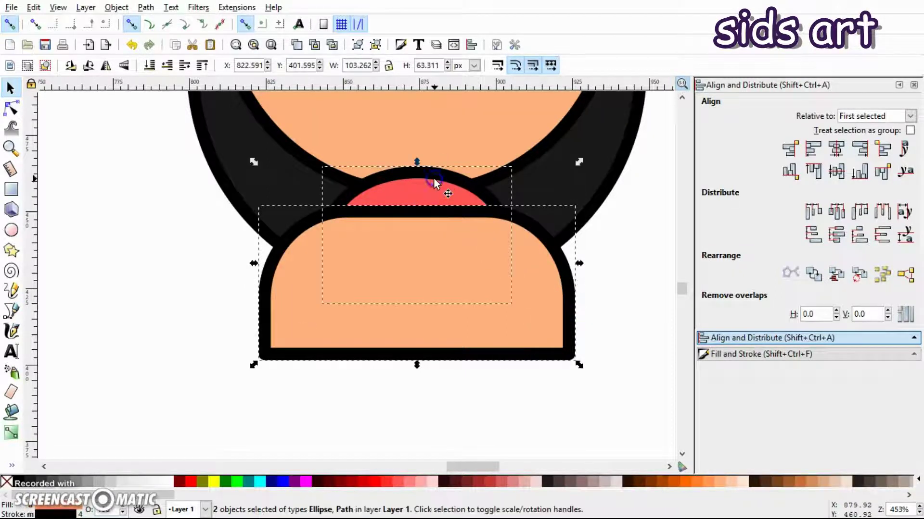
click(145, 7)
click(207, 124)
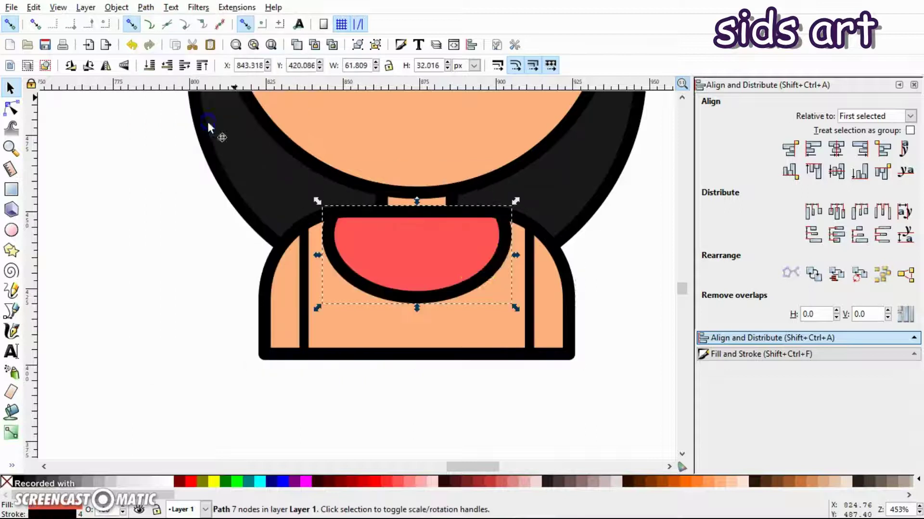
Lower the trimmed red neckline shape in the stacking order so it sits behind the neck but above the torso.
click(622, 290)
scroll(651, 290, up, 1)
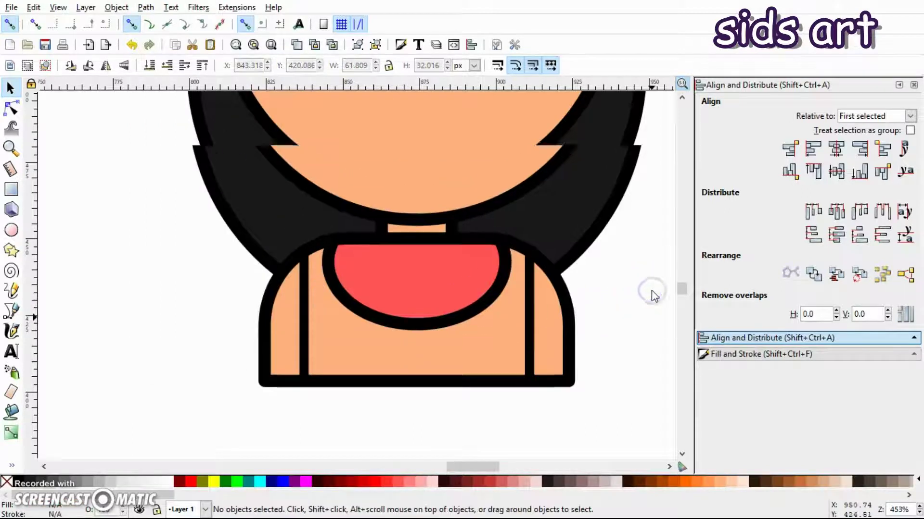
click(464, 290)
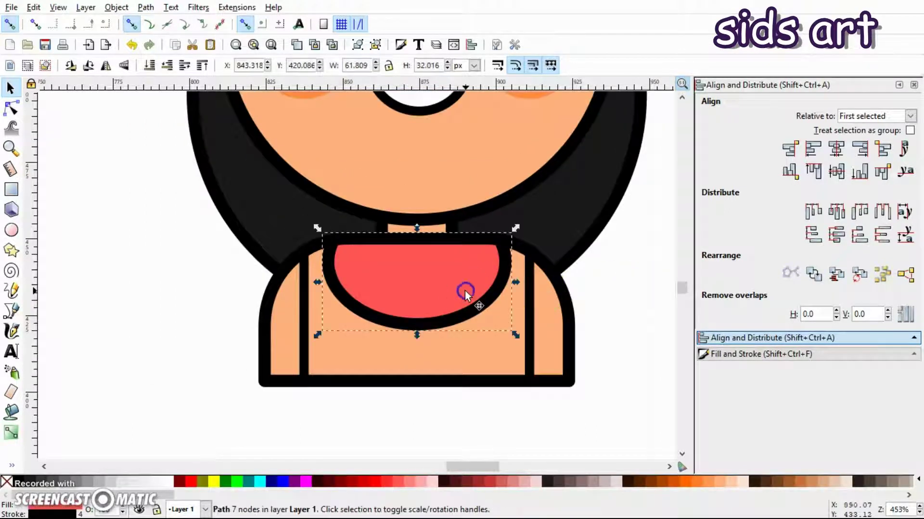
click(168, 69)
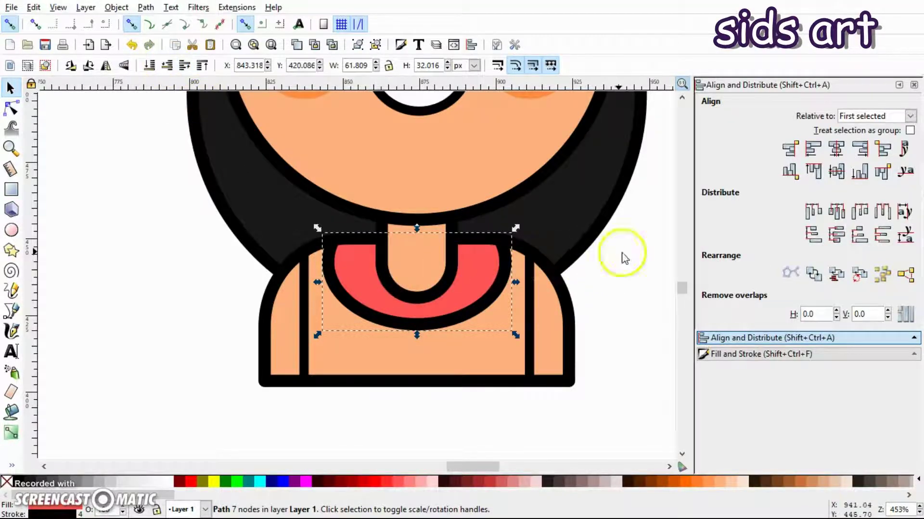
click(624, 256)
Unite the neck rectangle and the red neckline shape into a single path.
click(435, 261)
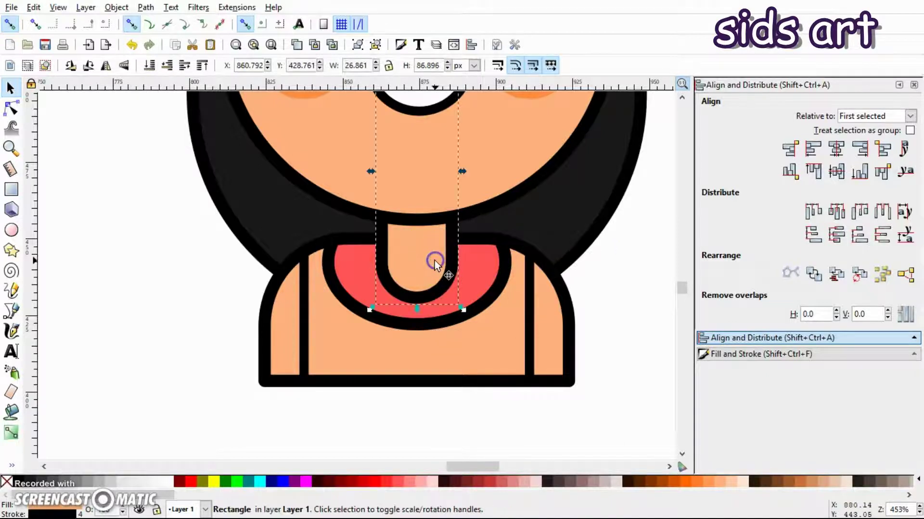
shift+click(486, 271)
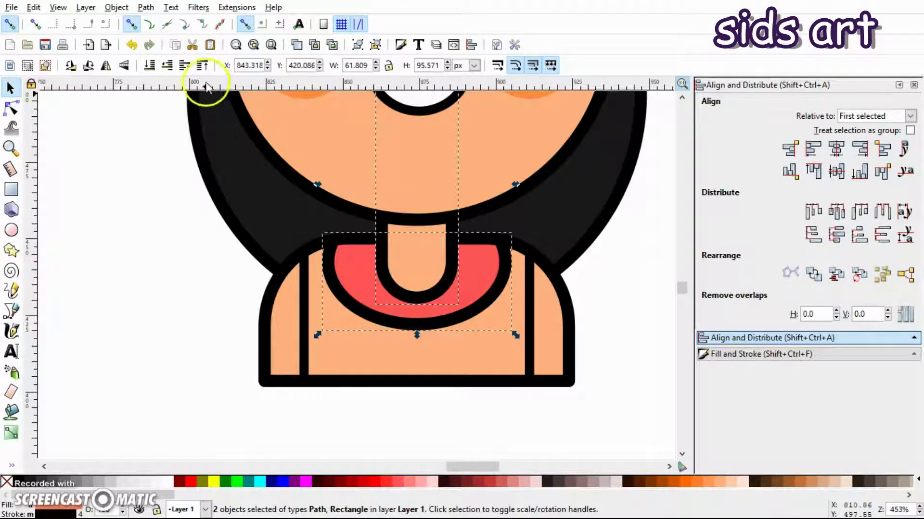
click(147, 7)
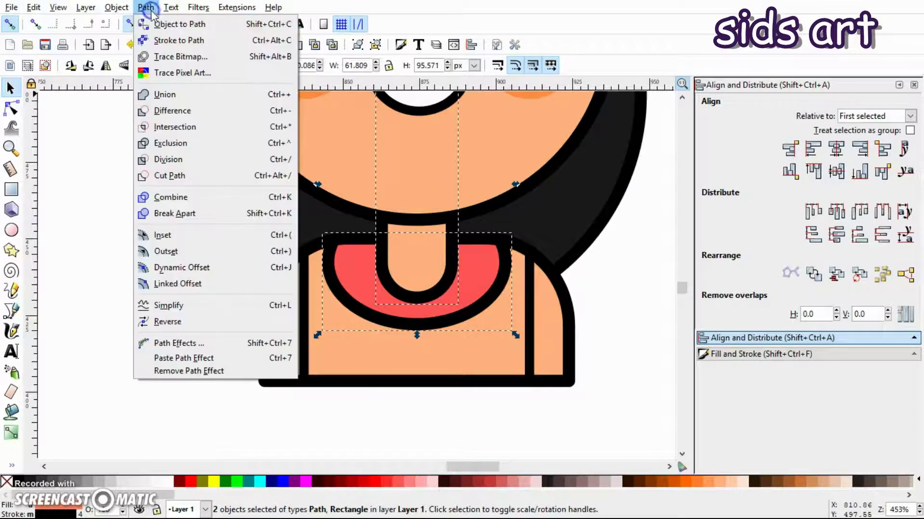
click(166, 95)
Fill the combined neck and neckline shape with the skin colour sampled from the face.
scroll(650, 246, up, 8)
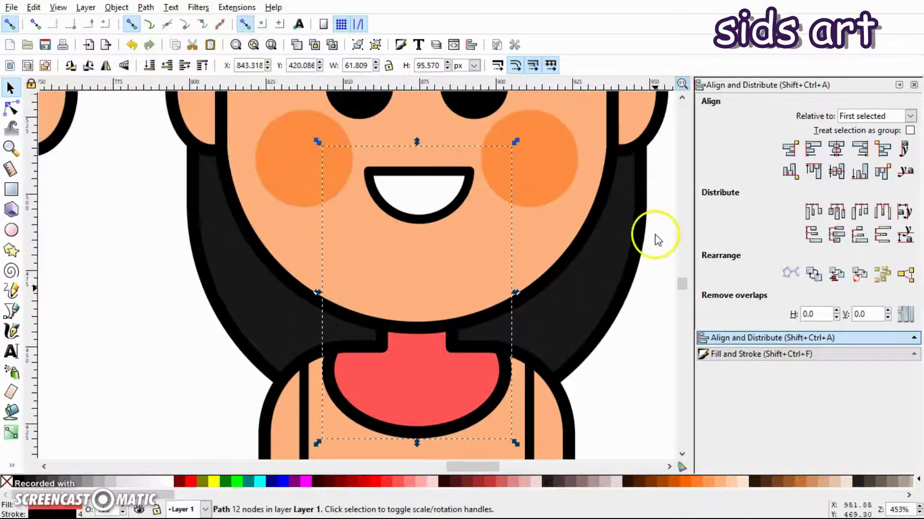
scroll(484, 273, down, 8)
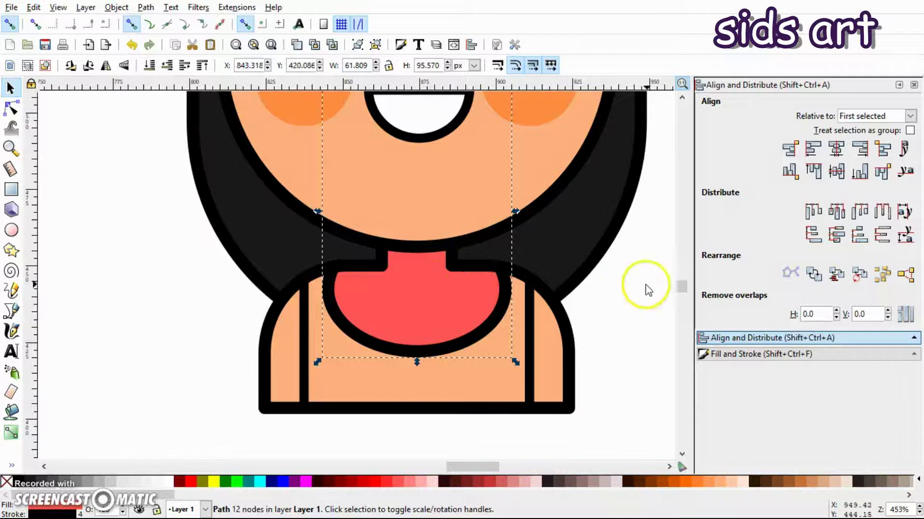
key(d)
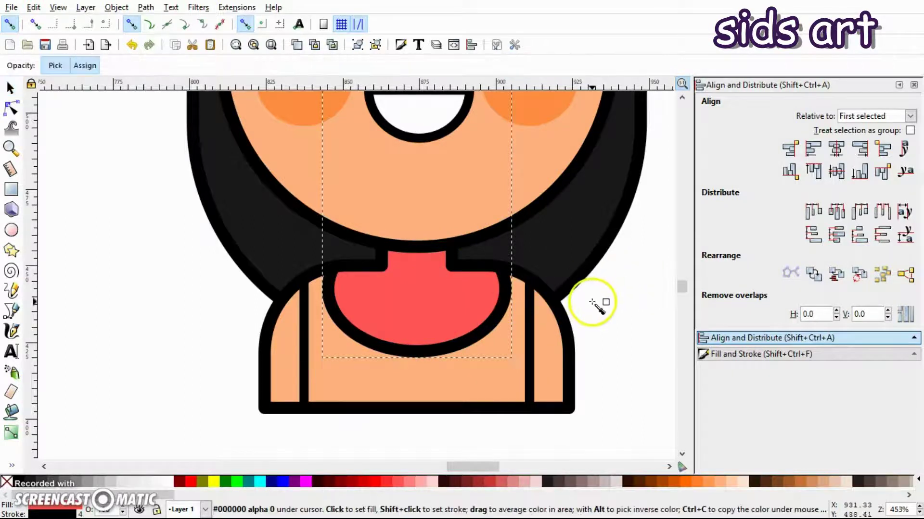
scroll(587, 269, up, 1)
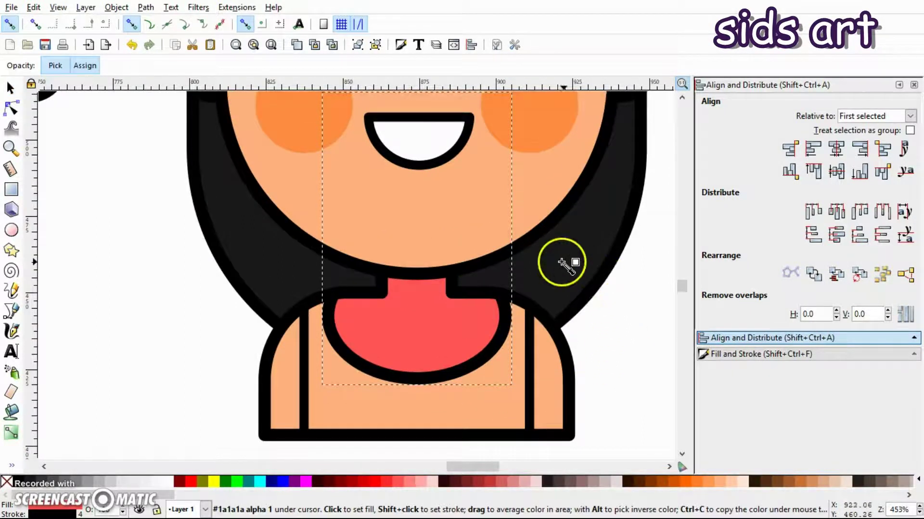
click(421, 214)
key(s)
click(622, 354)
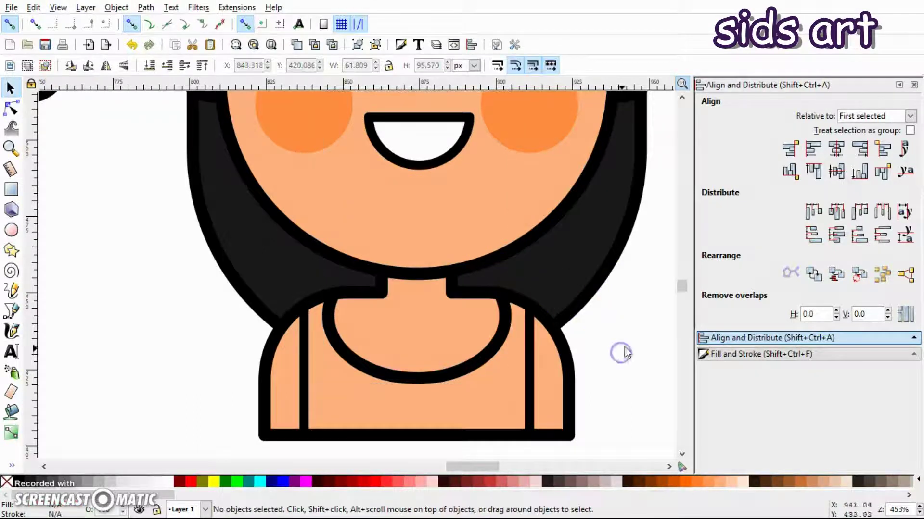
Fill the long-haired character's torso with light yellow from the colour palette to make a shirt.
scroll(640, 316, up, 2)
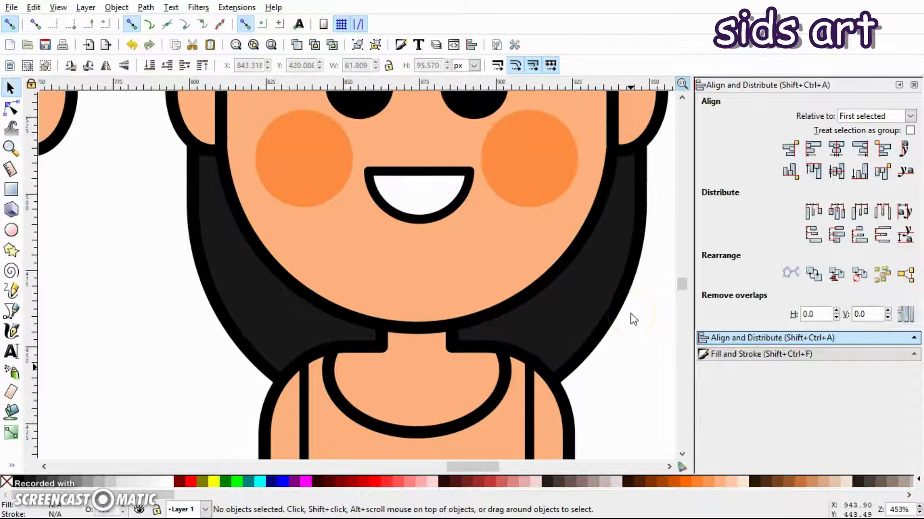
scroll(633, 318, down, 3)
scroll(633, 318, up, 2)
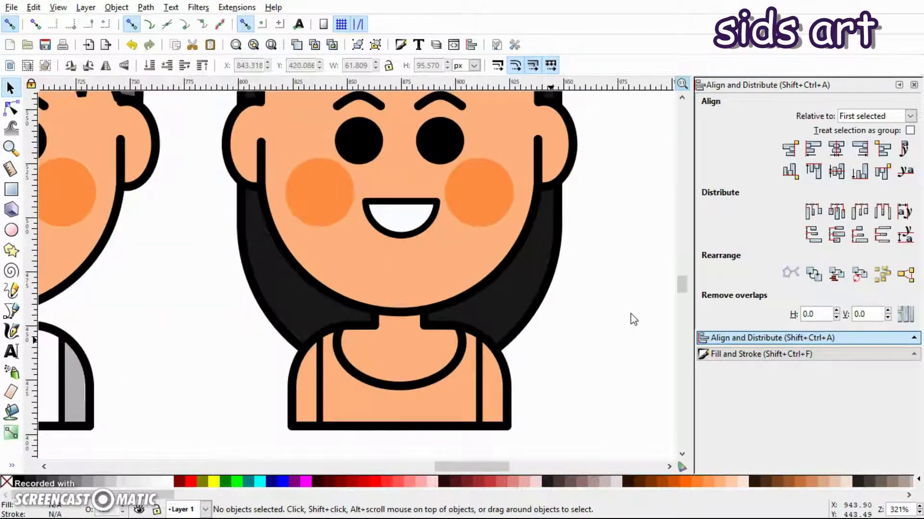
click(389, 415)
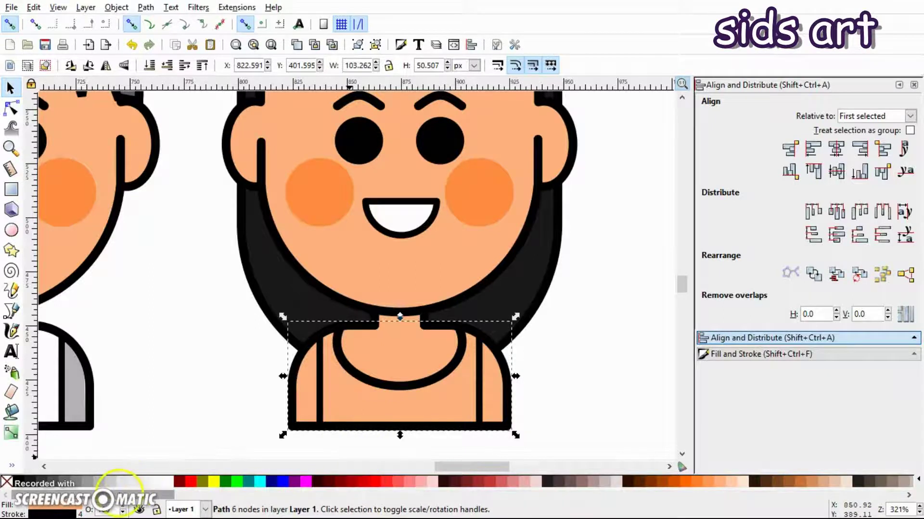
click(190, 396)
drag(311, 390, 285, 398)
key(ctrl+z)
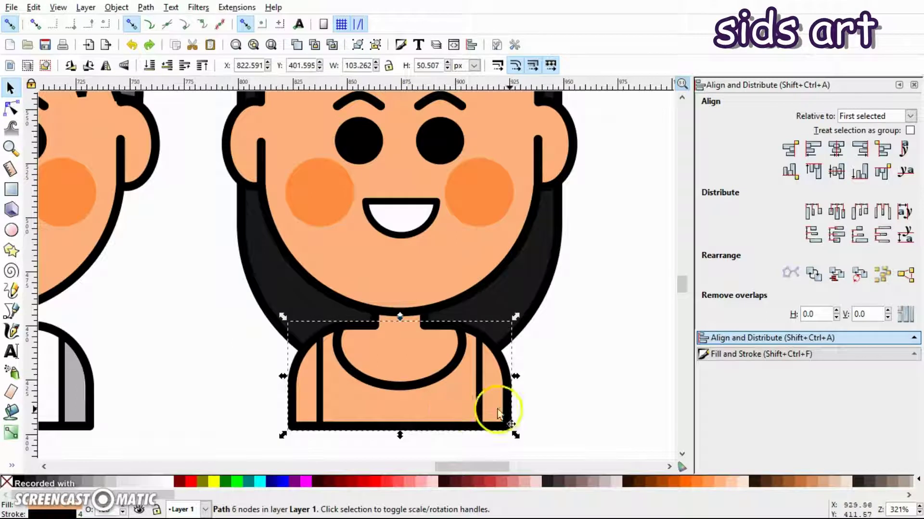
drag(145, 496, 254, 495)
click(543, 483)
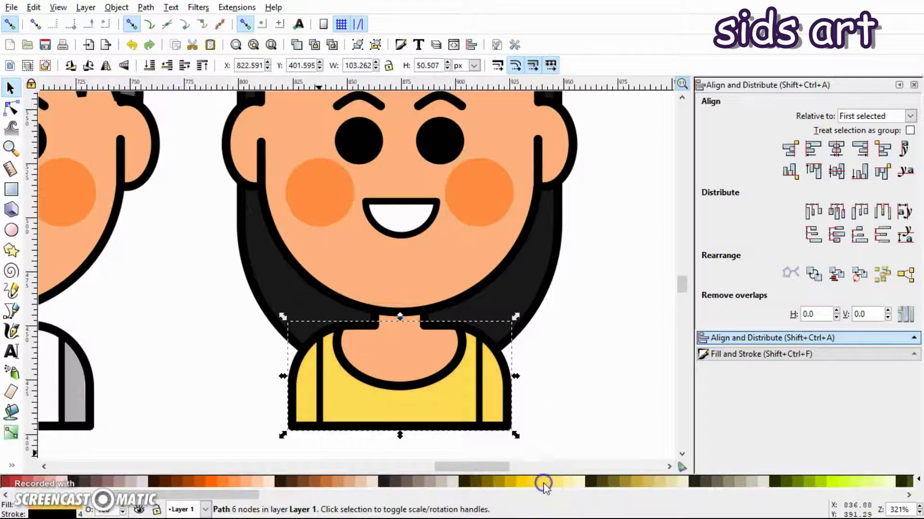
click(553, 376)
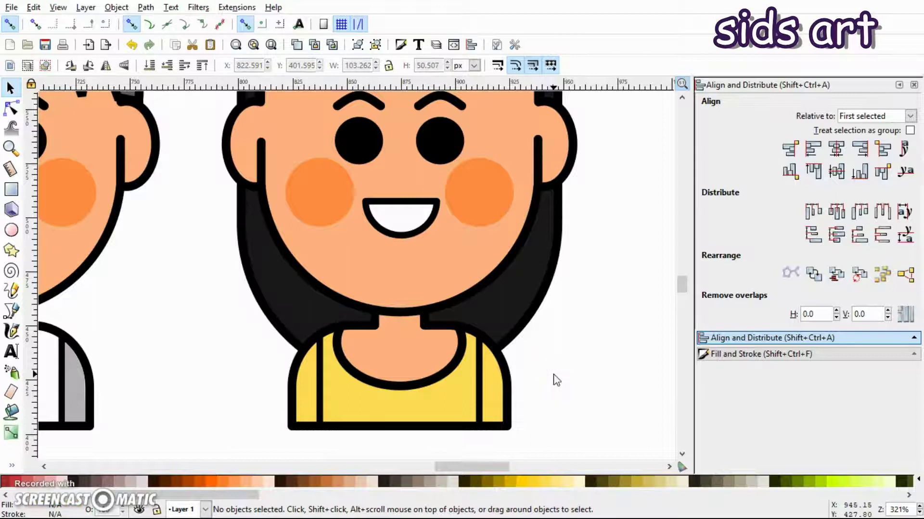
Draw a small yellow pendant circle on the chest above the neckline and set its stroke width to 3 px.
key(minus)
key(minus)
key(minus)
key(plus)
key(plus)
key(plus)
key(plus)
scroll(520, 381, down, 5)
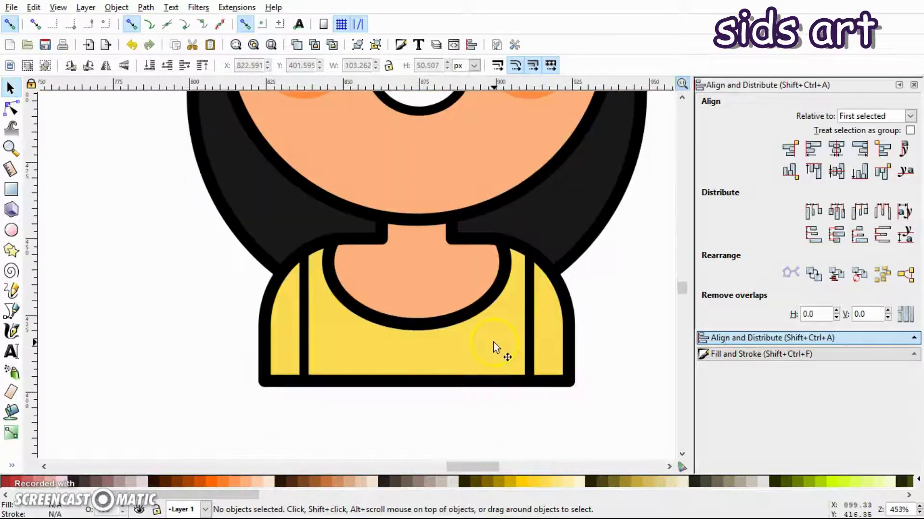
click(10, 230)
drag(405, 278, 438, 307)
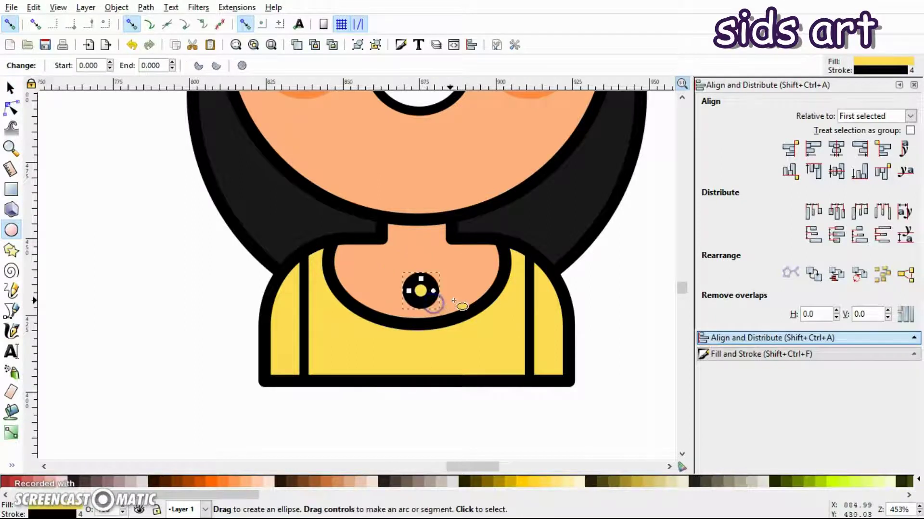
click(787, 340)
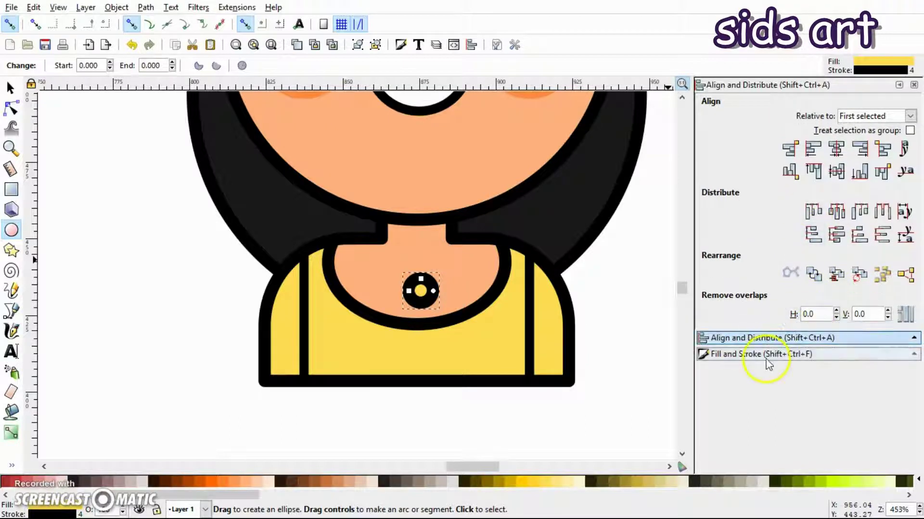
click(767, 356)
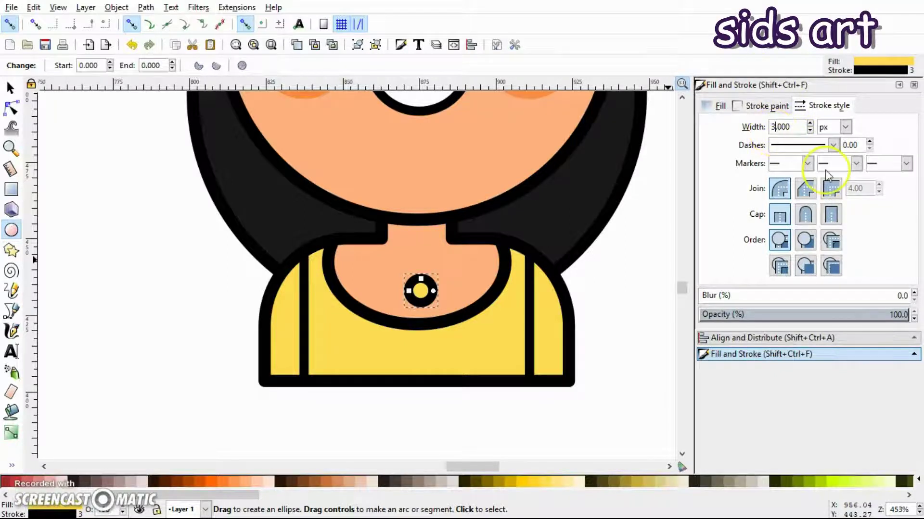
Set the pendant circle's stroke width to 2 px and shrink the circle into a small bead.
key(Return)
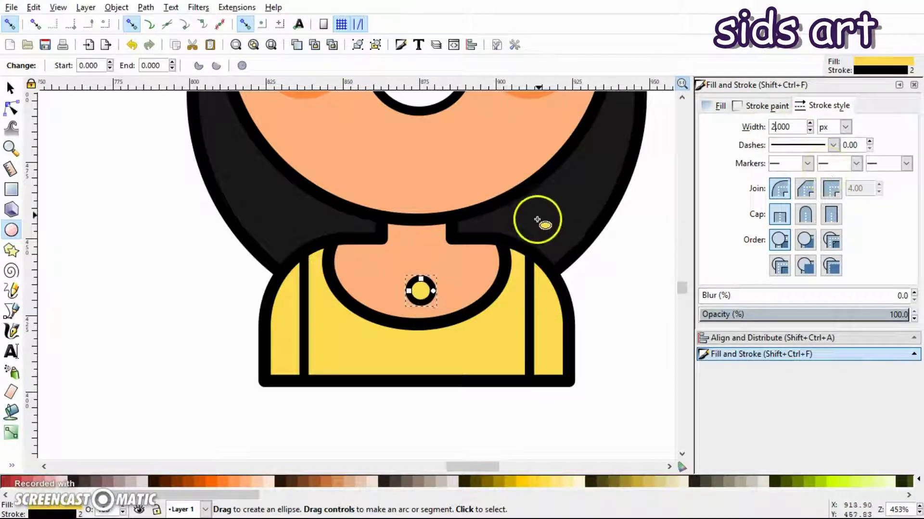
click(10, 88)
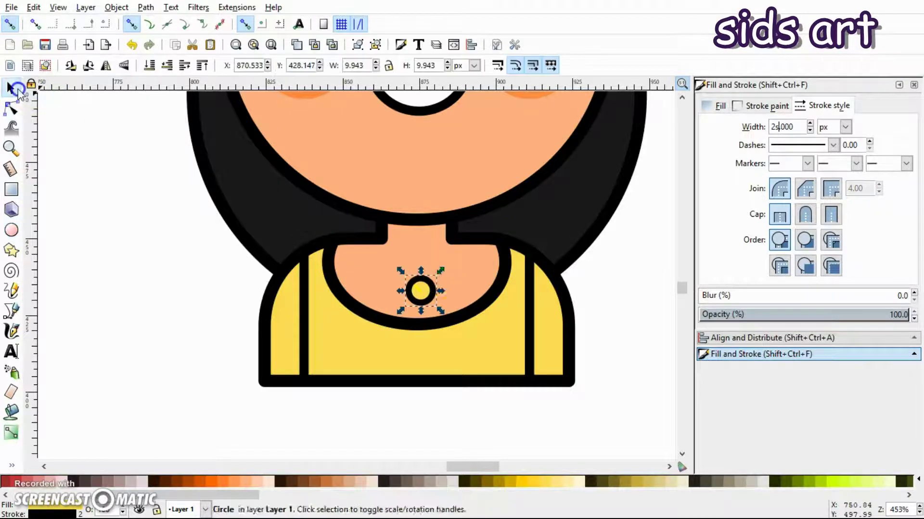
drag(440, 311, 419, 293)
Duplicate the bead and arrange five beads in a curve from one side of the neck to the chest centre.
drag(420, 296, 367, 251)
key(ctrl+d)
key(ctrl+d)
key(ctrl+d)
click(145, 285)
click(420, 298)
Duplicate the four side beads, flip the copies horizontally and fit them on the other side of the centre bead to complete the necklace.
click(179, 213)
mouse_move(187, 209)
mouse_down()
mouse_move(426, 312)
mouse_move(413, 307)
mouse_move(450, 289)
mouse_up()
key(ctrl+d)
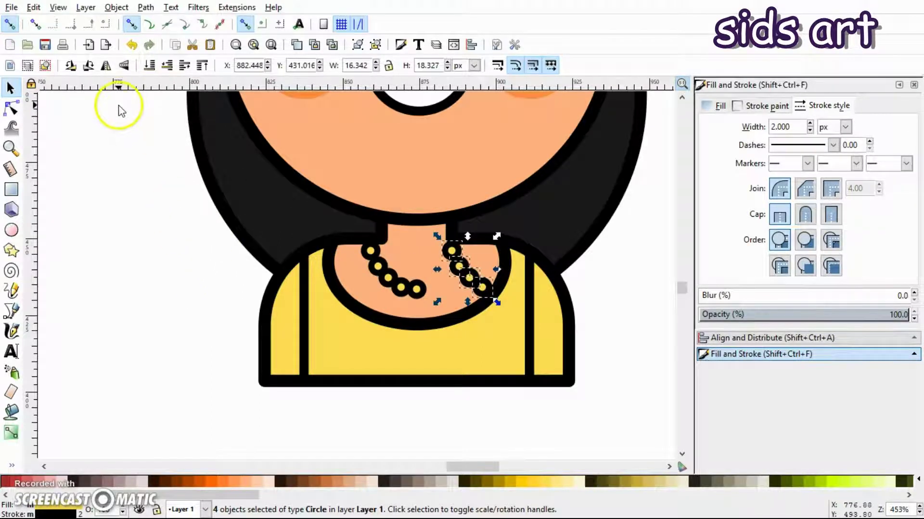
click(105, 65)
drag(451, 287, 431, 288)
click(633, 317)
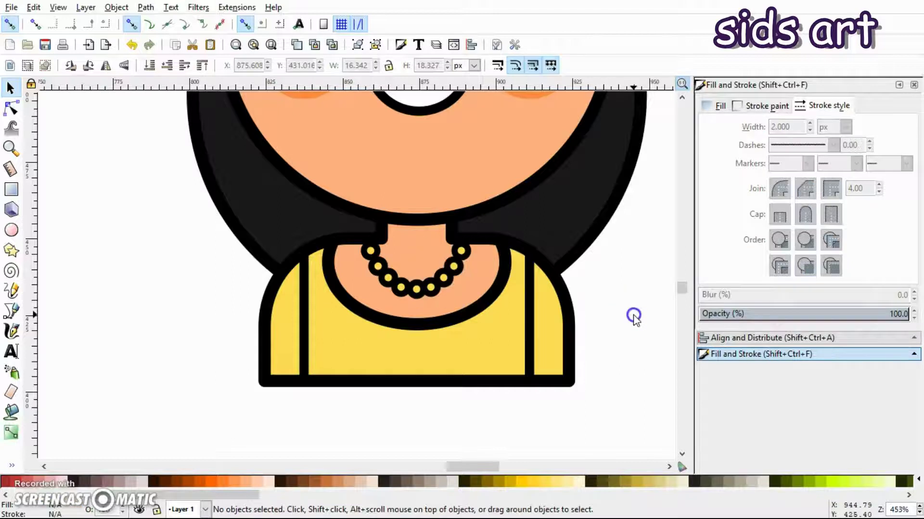
Select all parts of the bald base figure and duplicate them.
key(minus)
key(minus)
key(minus)
key(minus)
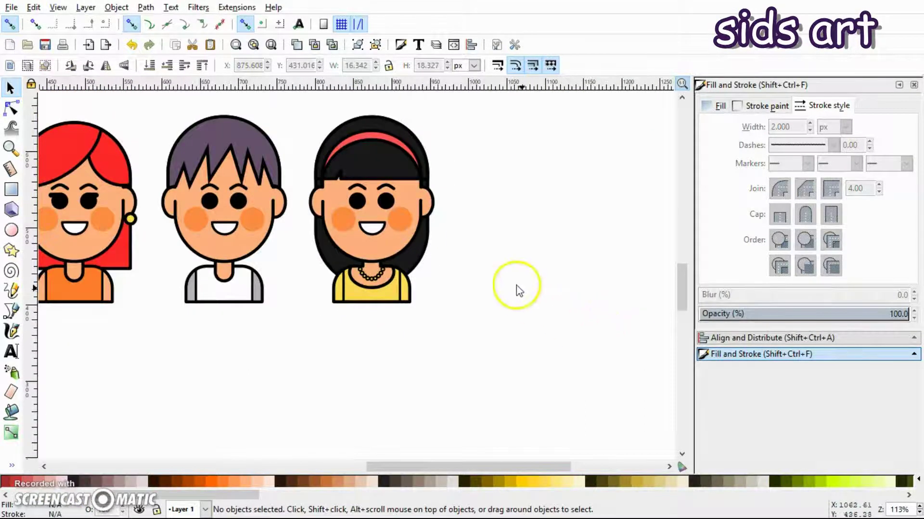
scroll(505, 312, up, 1)
drag(463, 466, 415, 471)
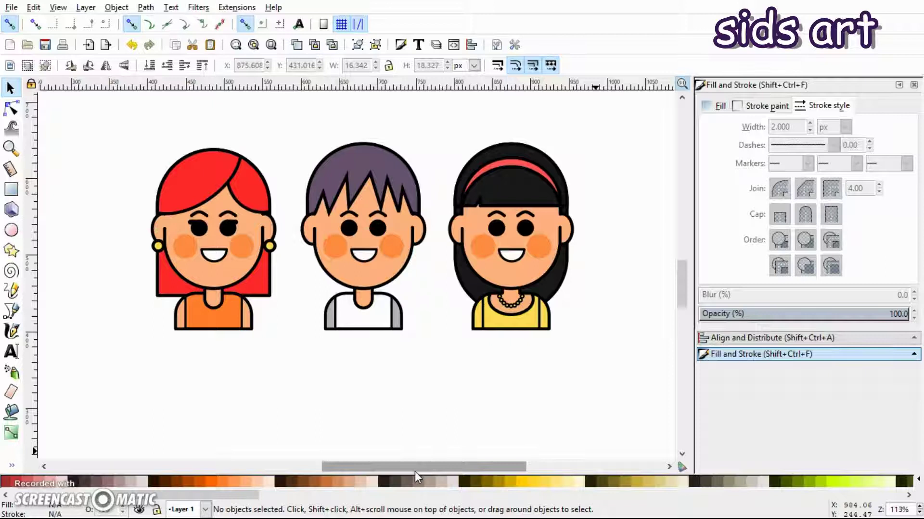
key(ctrl)
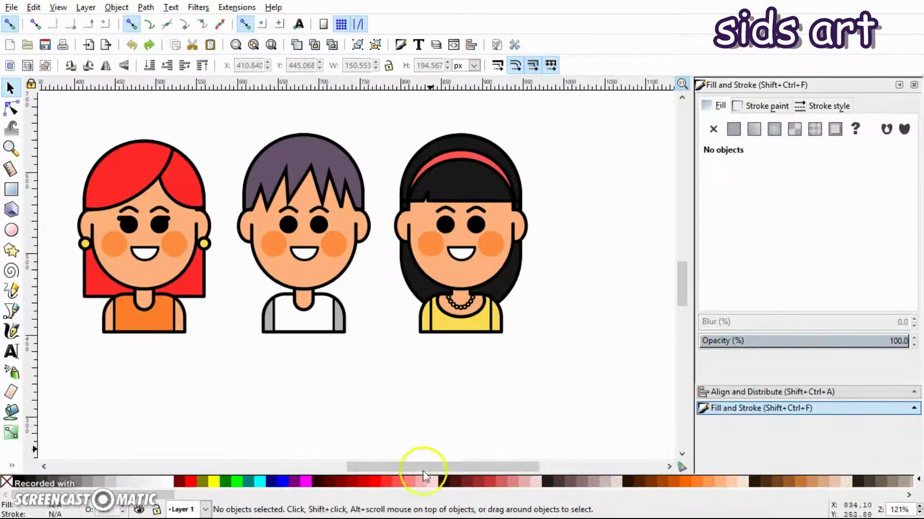
click(421, 464)
drag(422, 463, 331, 465)
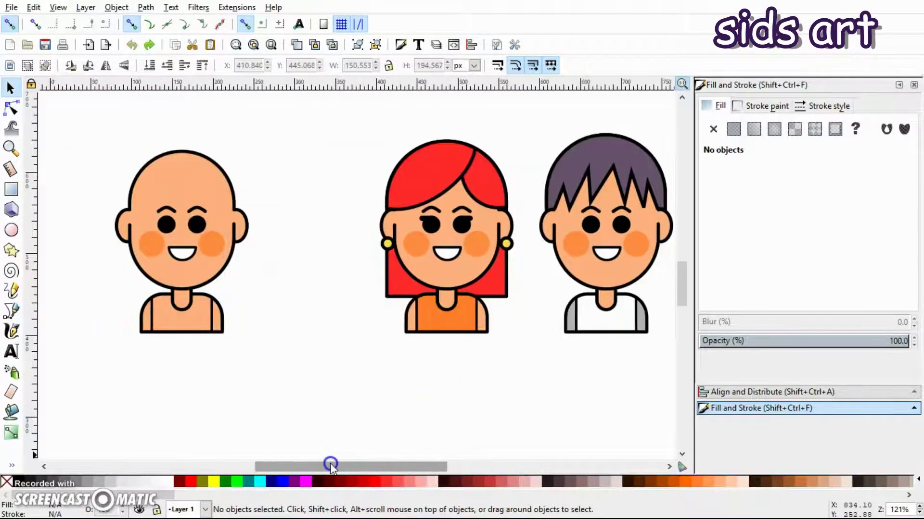
drag(97, 138, 272, 364)
click(181, 175)
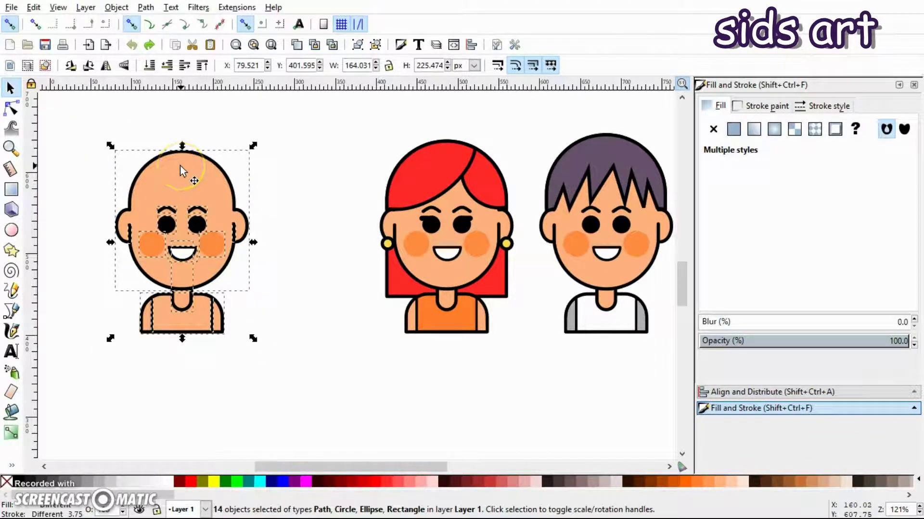
right_click(178, 162)
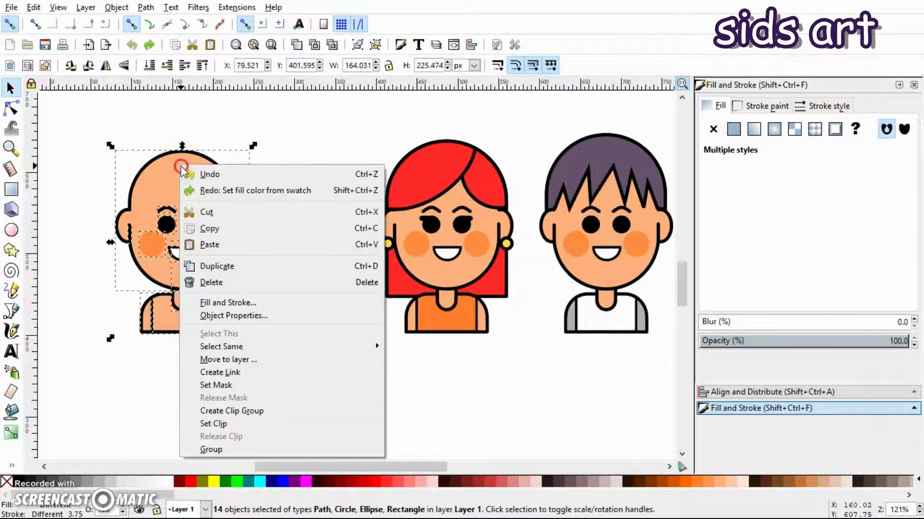
click(236, 267)
Move the duplicated bald figure into the empty space beyond the long-haired character, level with the row.
drag(305, 466, 332, 467)
drag(93, 164, 572, 171)
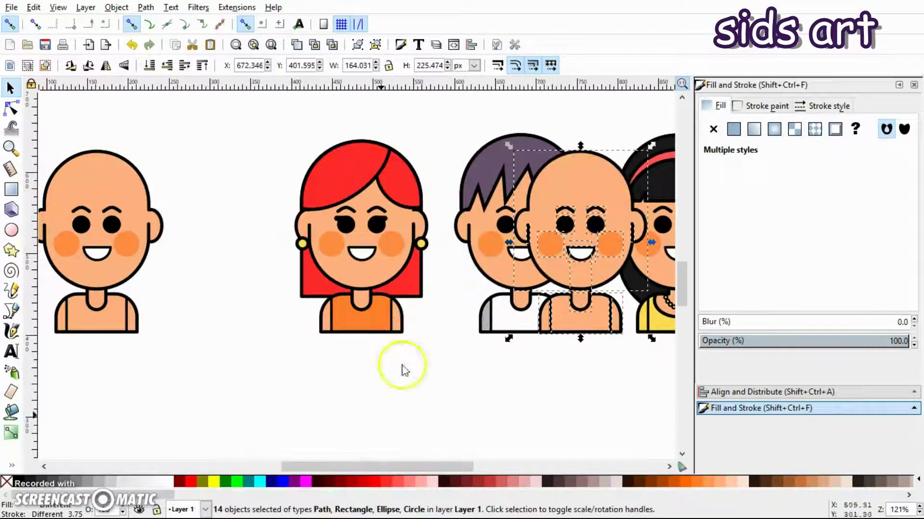
drag(364, 469, 441, 467)
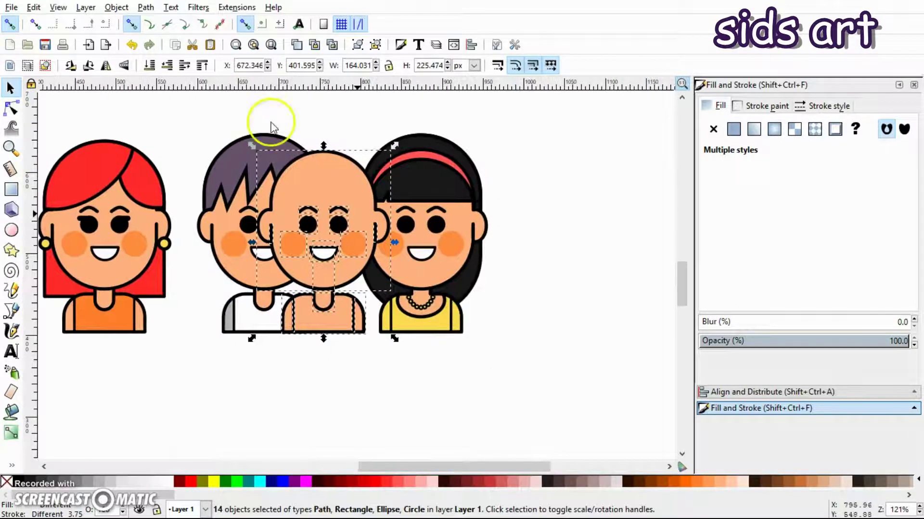
drag(330, 171, 585, 171)
drag(437, 466, 492, 466)
drag(413, 178, 416, 177)
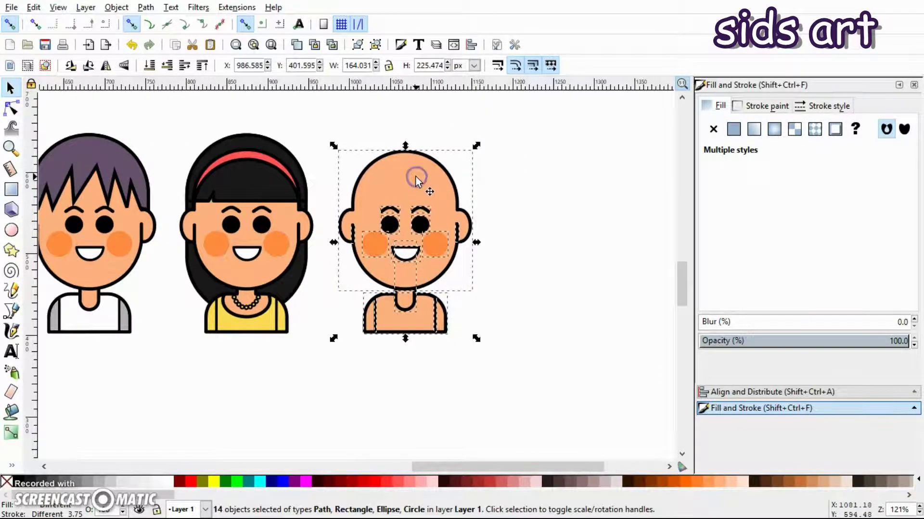
click(528, 255)
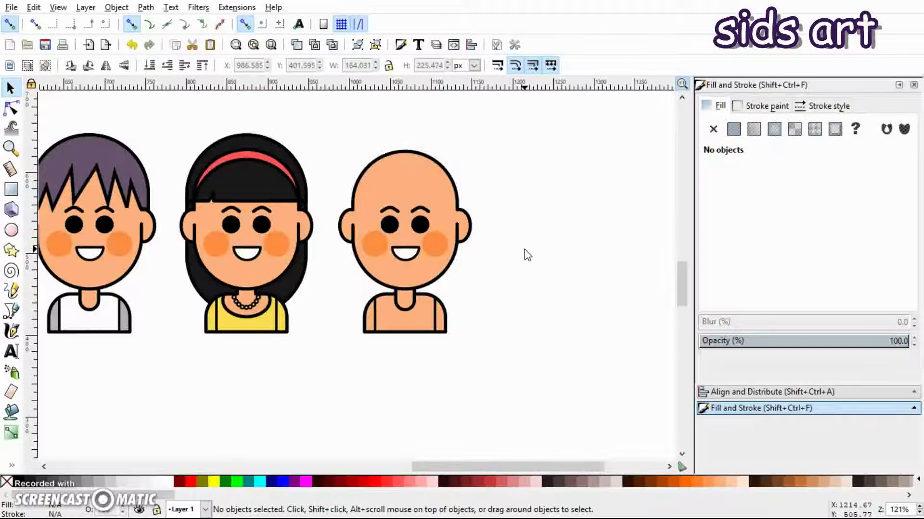
Draw a red rounded rectangle about 68 by 84 px and place it over the new figure's lower face.
key(plus)
key(plus)
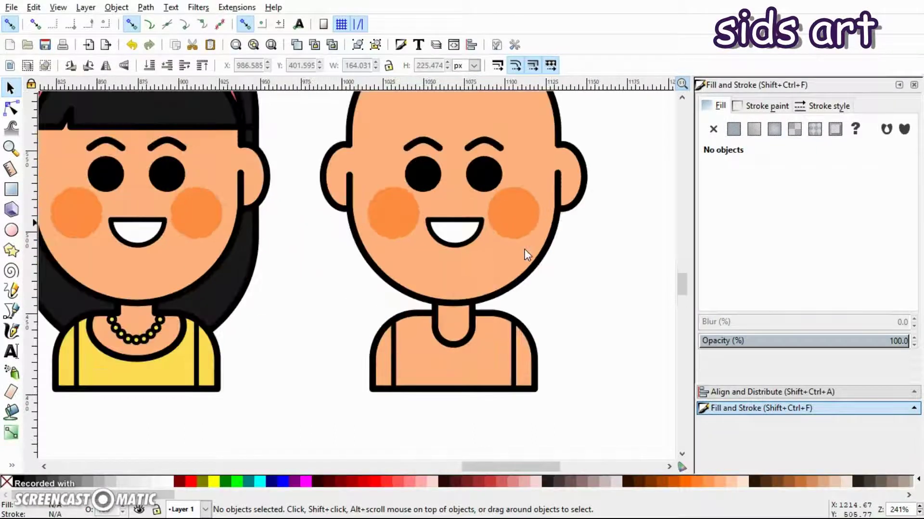
scroll(518, 233, up, 3)
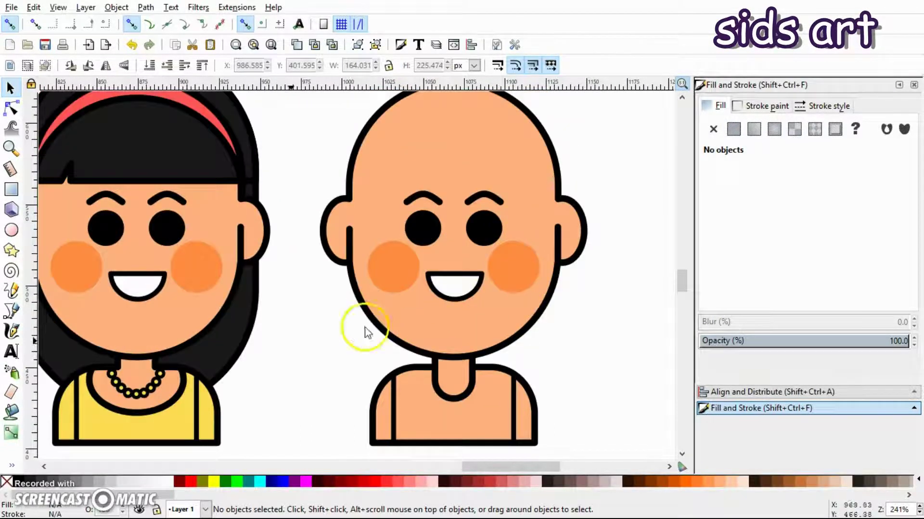
click(11, 191)
drag(477, 466, 507, 467)
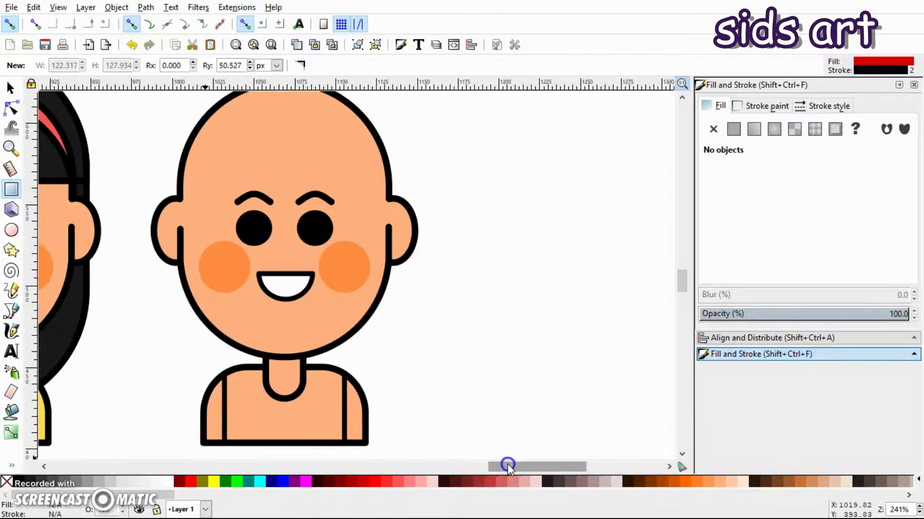
mouse_move(452, 222)
mouse_down()
mouse_move(526, 342)
mouse_move(560, 357)
mouse_up()
drag(562, 291, 309, 326)
Shrink the red beard shape to about 53 by 66 px, lower it behind the mouth and nudge it slightly up.
key(s)
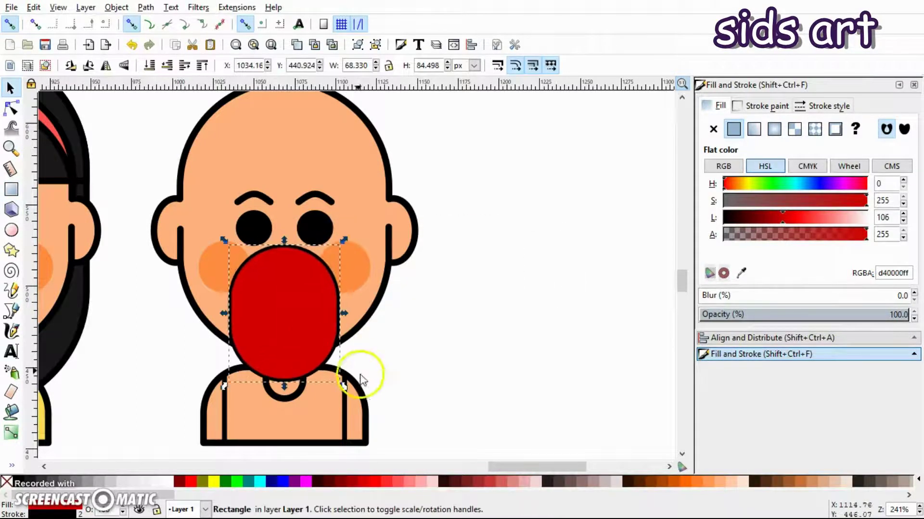
drag(346, 386, 335, 385)
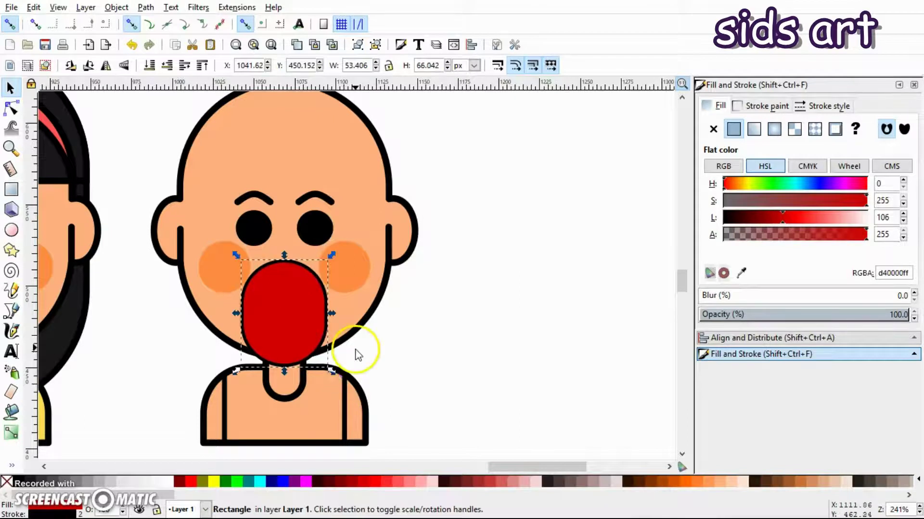
click(166, 66)
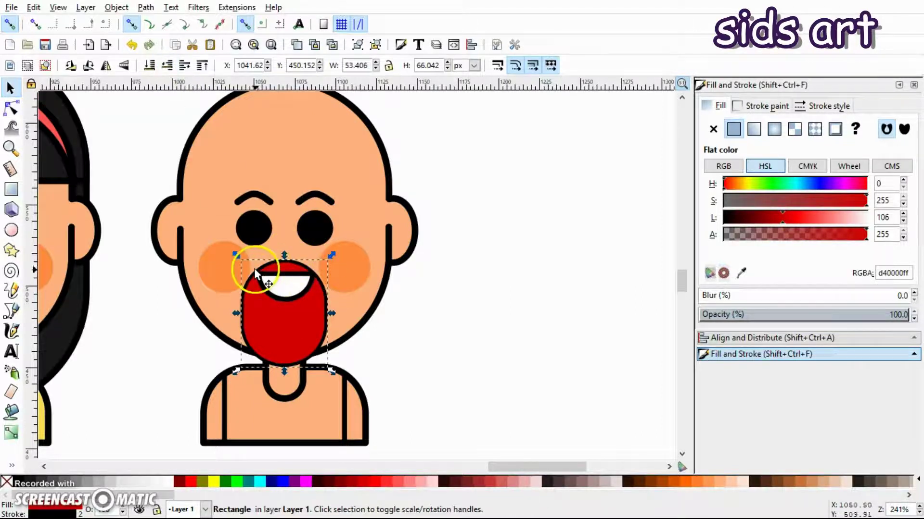
drag(303, 325, 303, 318)
Lower both orange cheek circles behind the red beard shape.
click(229, 264)
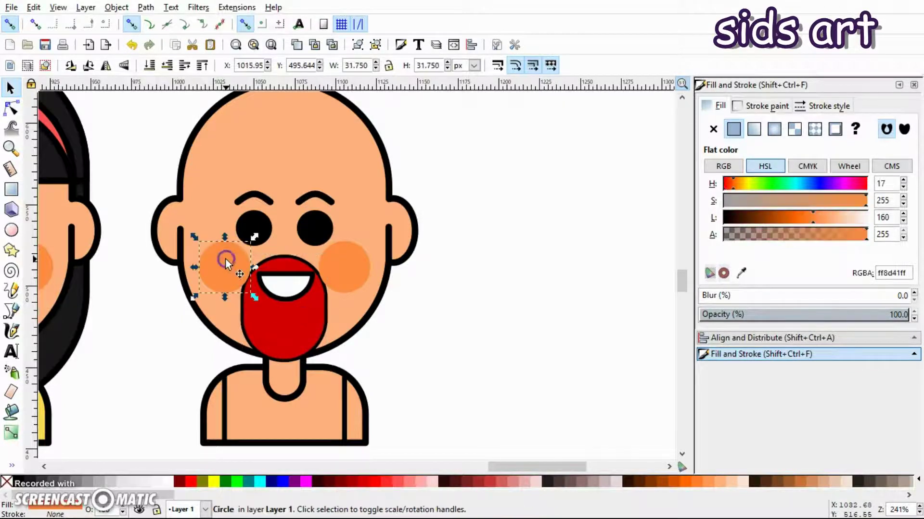
shift+click(368, 264)
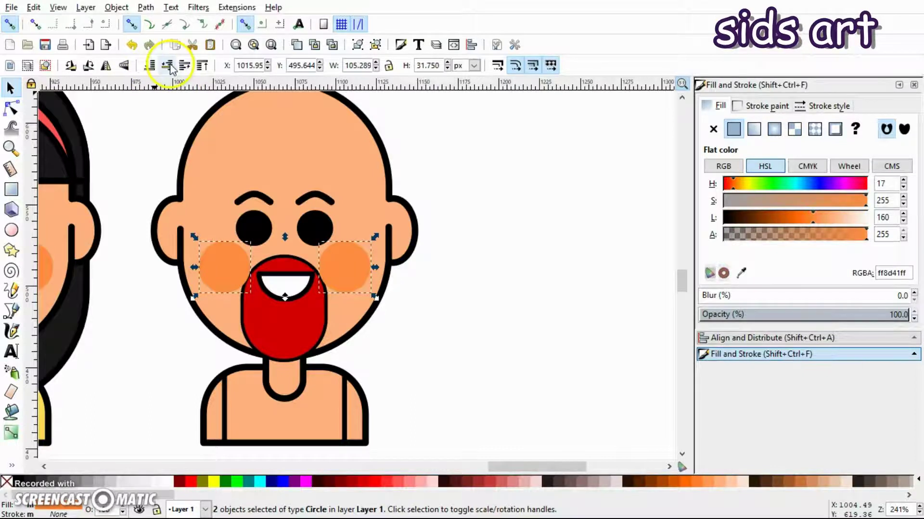
click(496, 392)
Set the beard shape's stroke width to 3 px and reduce its corner rounding.
click(303, 336)
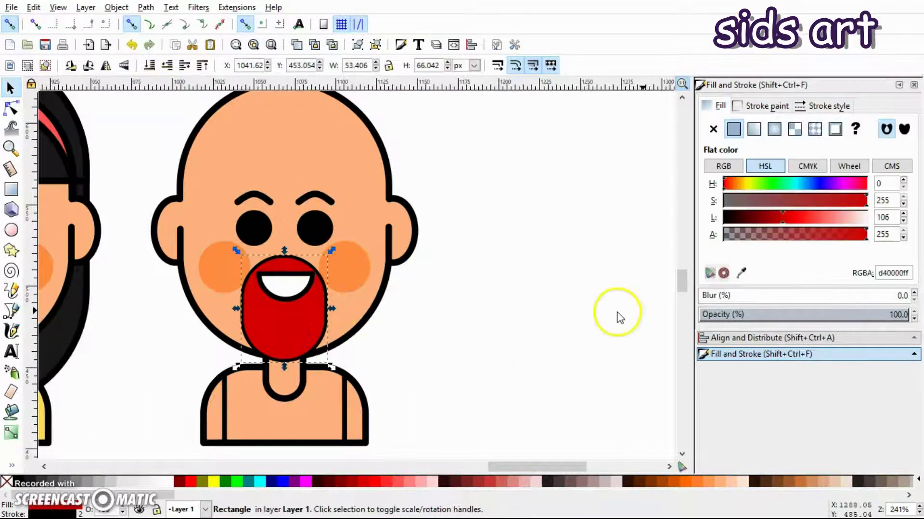
click(809, 108)
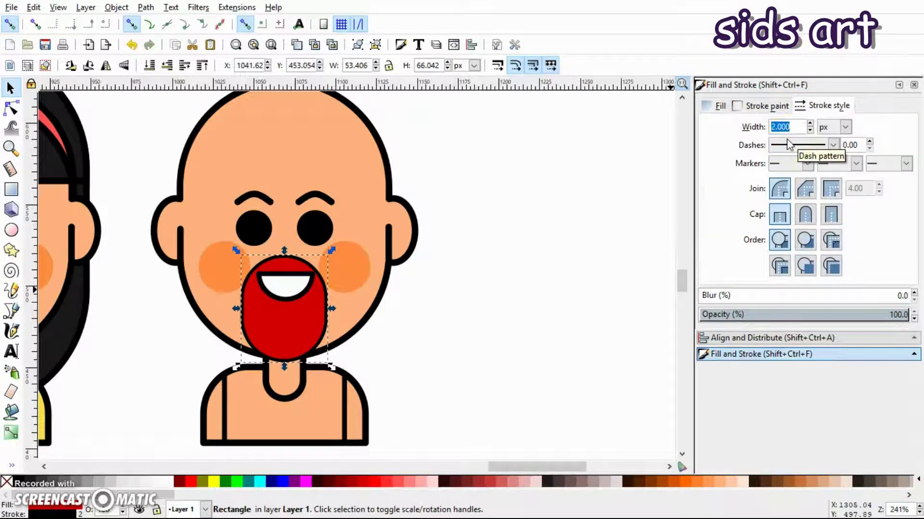
key(Return)
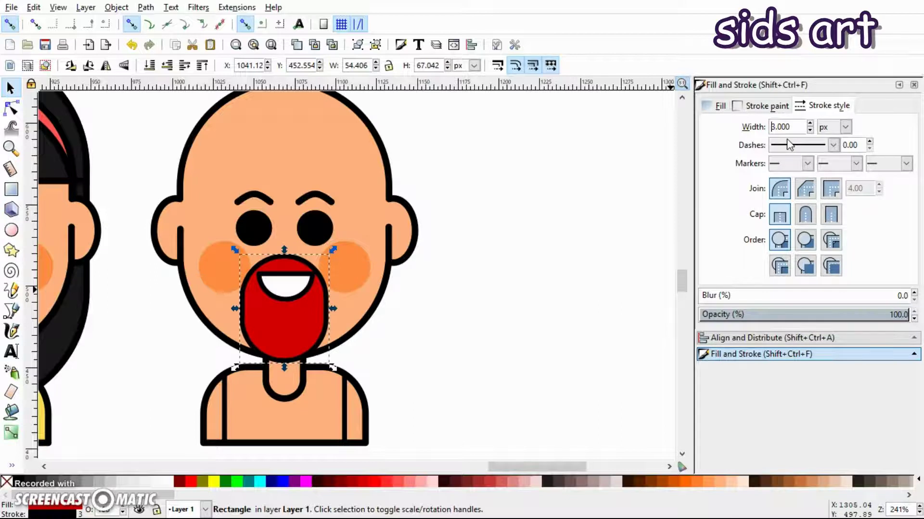
click(11, 108)
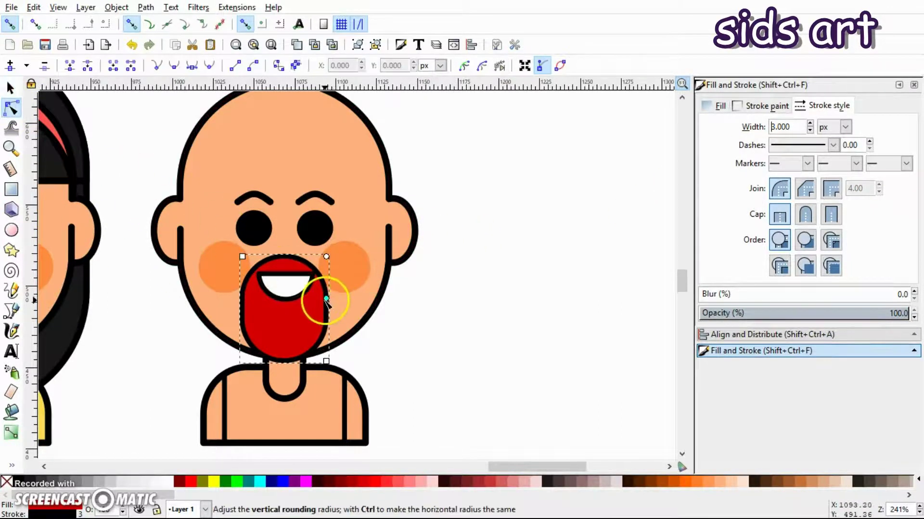
drag(327, 300, 327, 288)
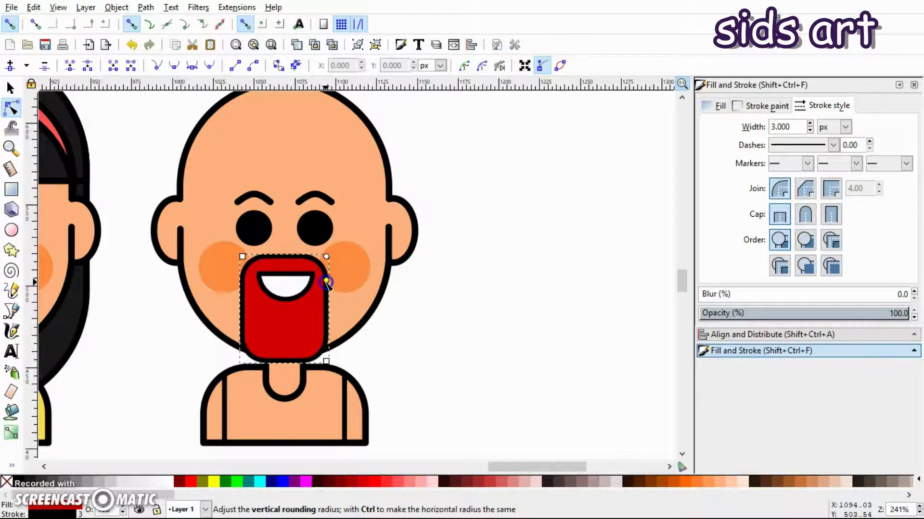
key(s)
click(461, 320)
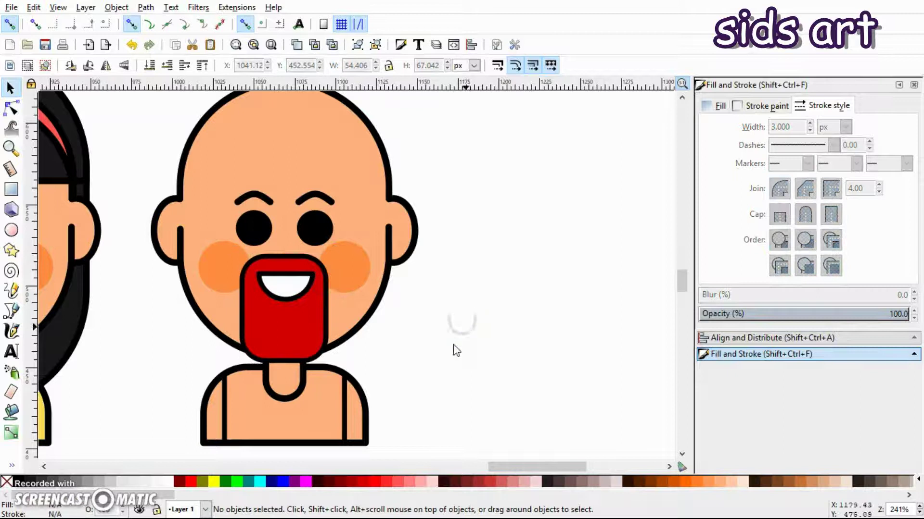
Fill the beard shape with a muted brick red from the colour palette.
click(253, 344)
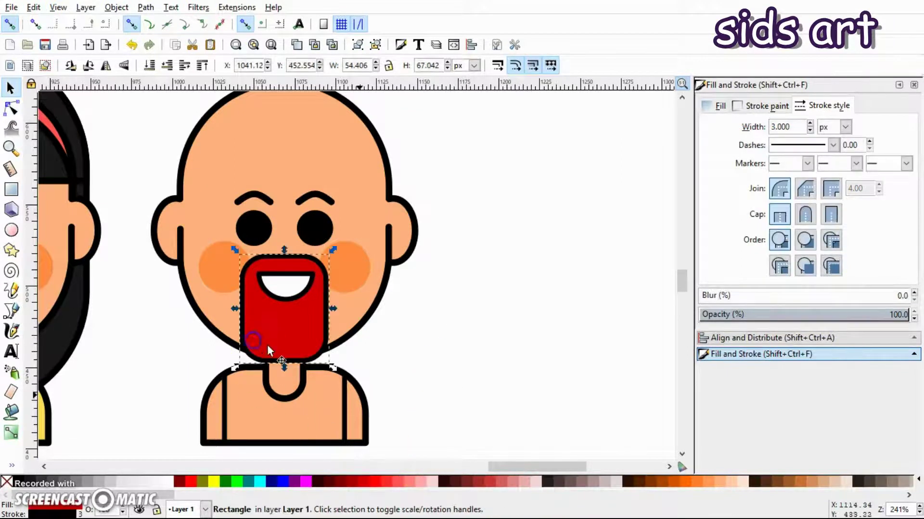
click(489, 482)
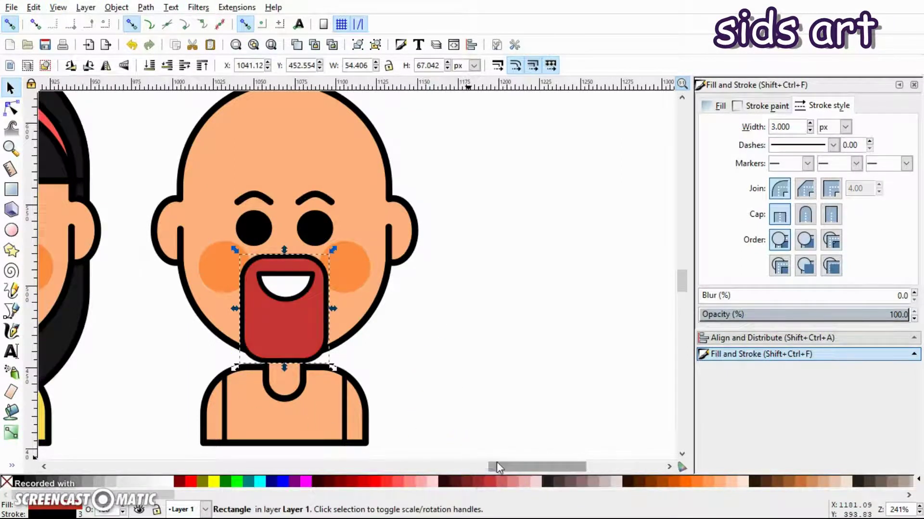
click(495, 379)
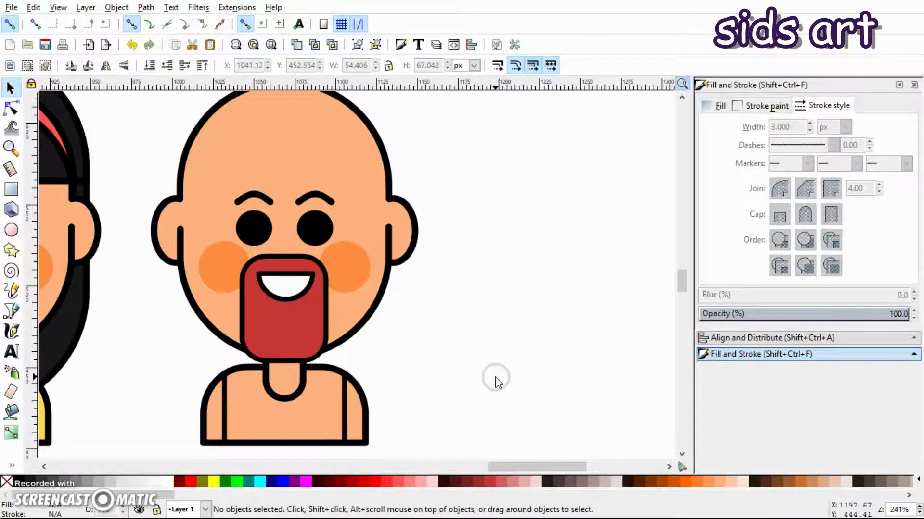
Duplicate the beard shape, enlarge the copy to about 142 by 168 px and place it over the bald head.
mouse_move(545, 461)
mouse_down()
mouse_move(521, 464)
mouse_move(539, 461)
mouse_up()
scroll(566, 366, up, 1)
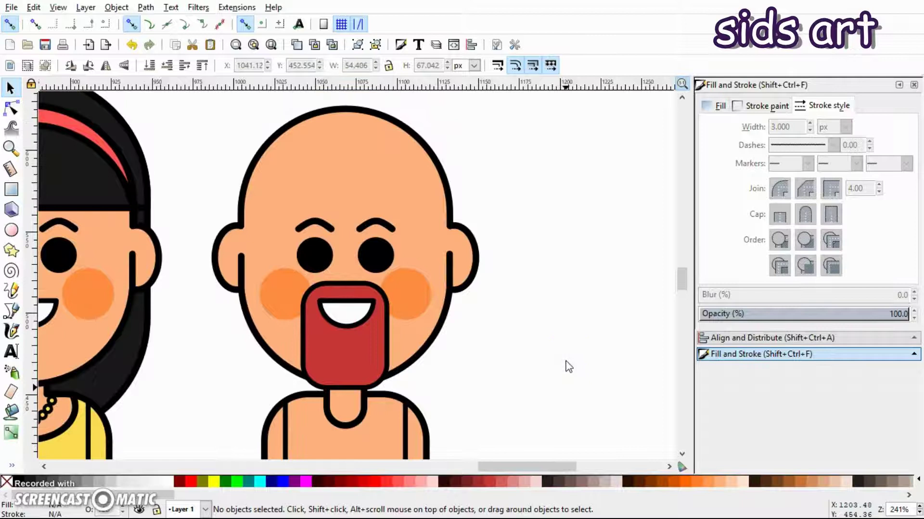
key(minus)
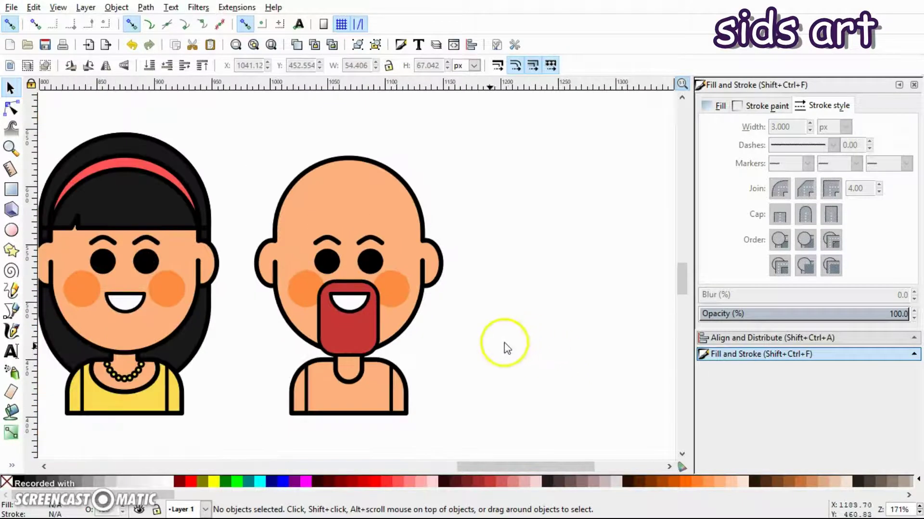
click(331, 334)
right_click(339, 337)
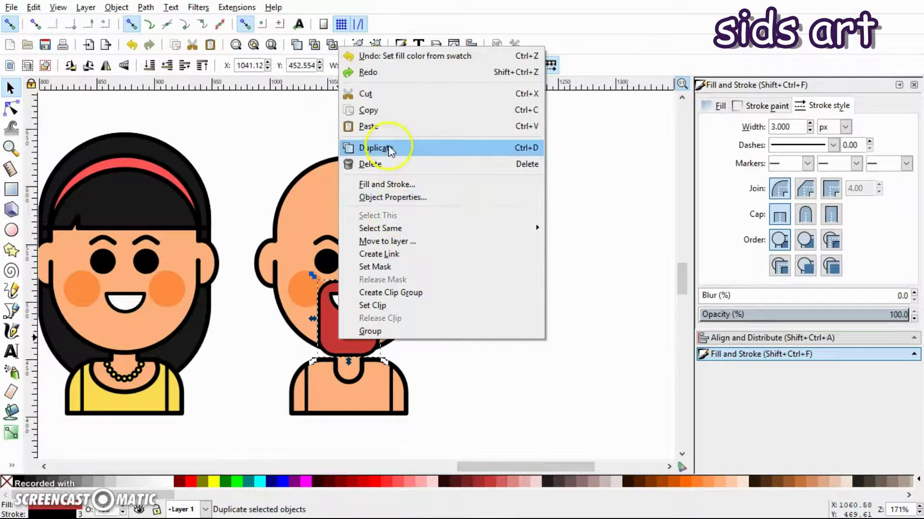
click(389, 149)
mouse_move(381, 313)
mouse_down()
mouse_move(478, 274)
mouse_move(512, 186)
mouse_move(531, 231)
mouse_move(631, 311)
mouse_up()
mouse_move(558, 253)
mouse_down()
mouse_move(380, 282)
mouse_move(388, 283)
mouse_up()
drag(432, 242, 385, 260)
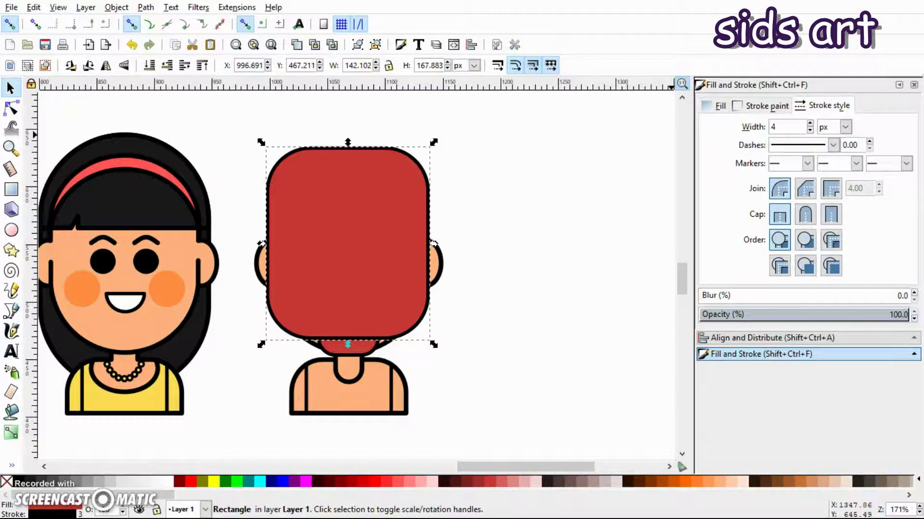
Set the enlarged red head shape's stroke width to 4 px and lower it behind the head.
key(Return)
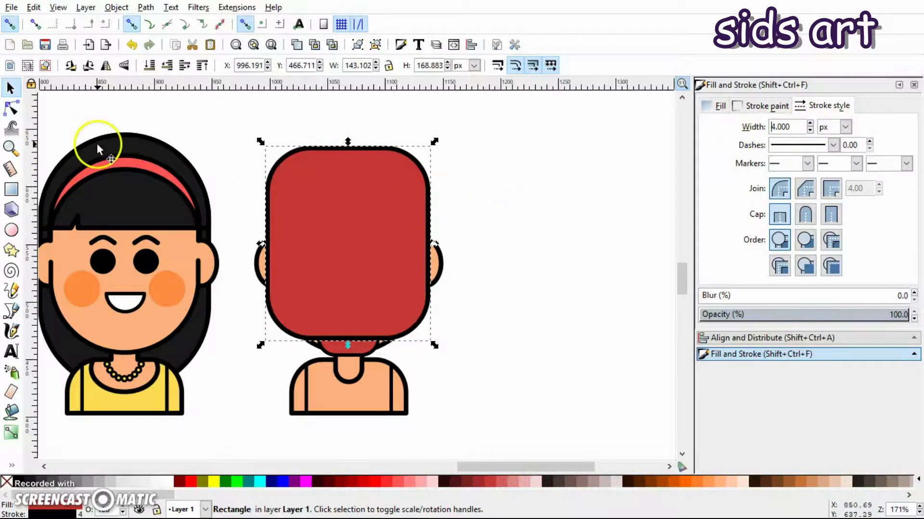
click(149, 66)
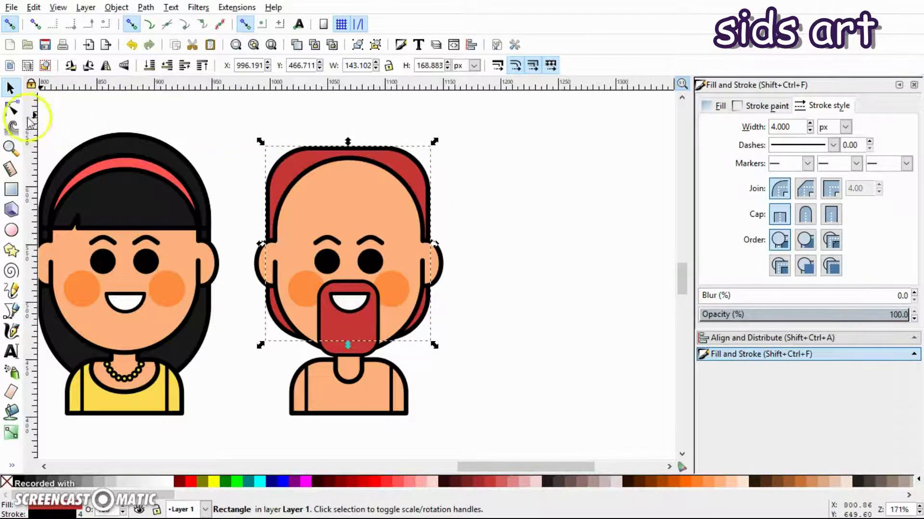
Round the red back hair shape's corners into a dome following the head and shift it slightly upward.
click(12, 109)
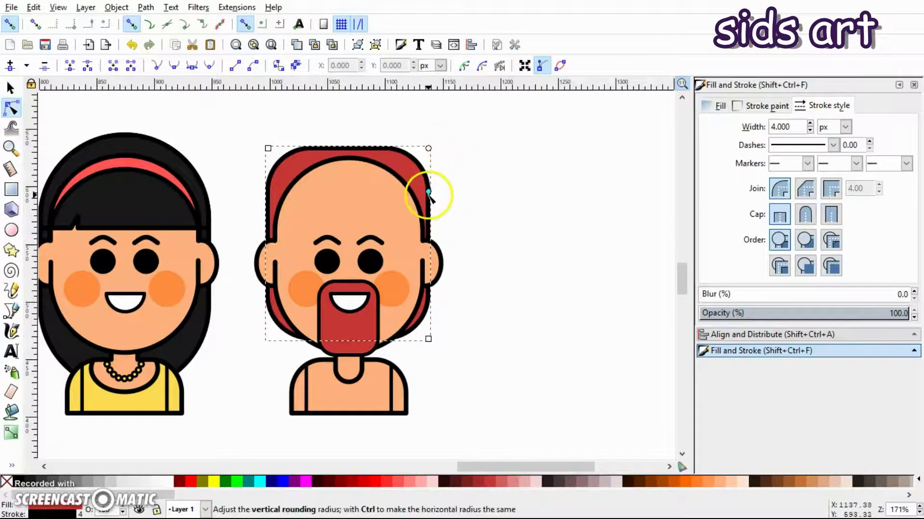
drag(428, 195, 431, 241)
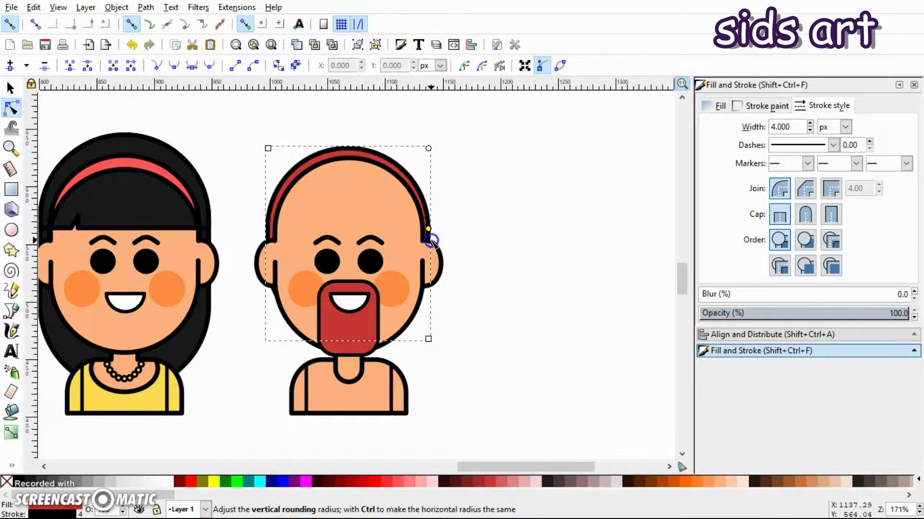
key(s)
drag(384, 161, 379, 144)
Align the red back hair shape and the head on their vertical centre axis.
click(370, 218)
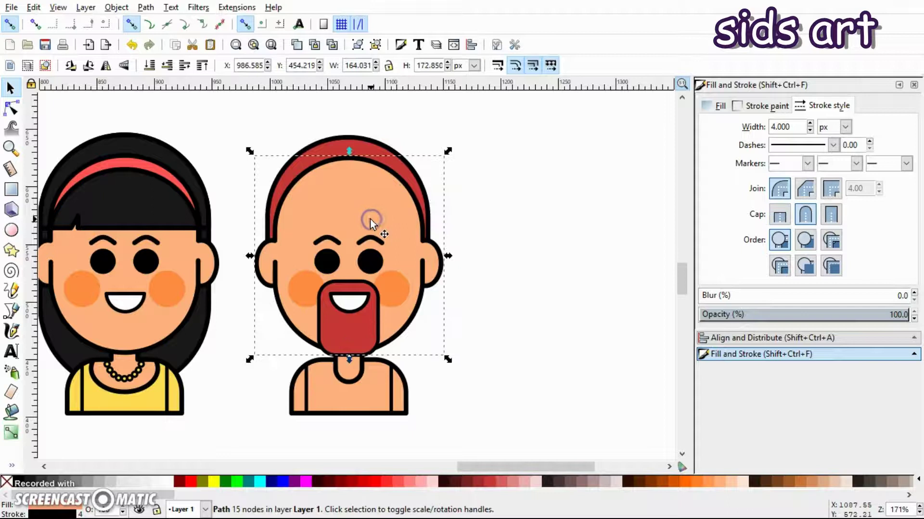
shift+click(368, 145)
click(805, 339)
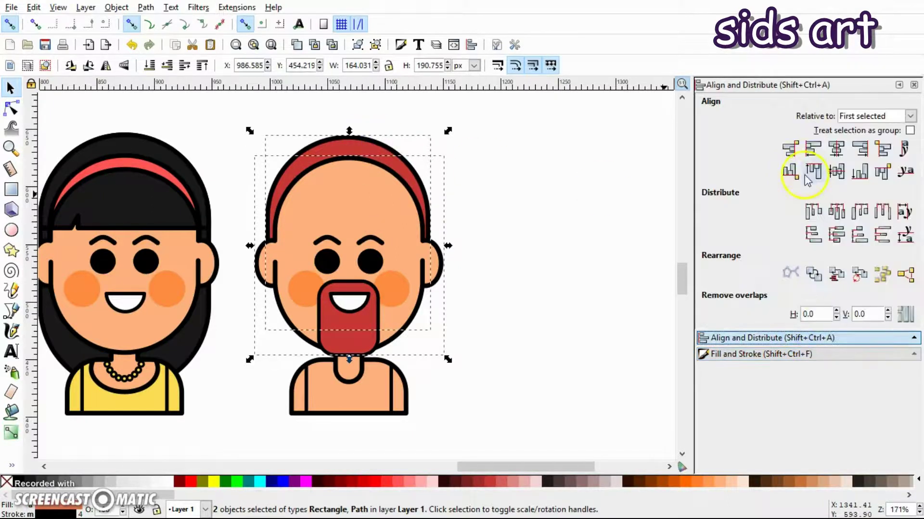
click(836, 150)
click(491, 222)
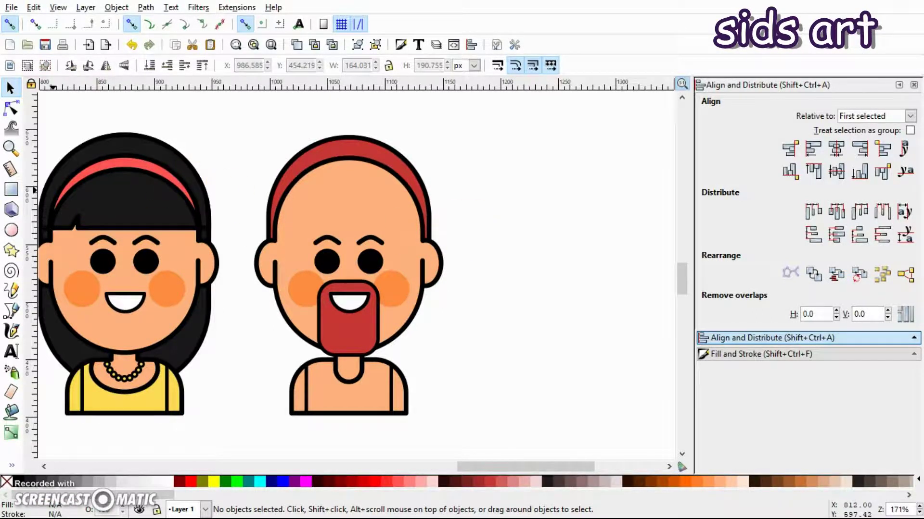
Draw a red ellipse about 148 by 94 px across the top of the bearded character's head.
click(9, 232)
scroll(385, 229, up, 4)
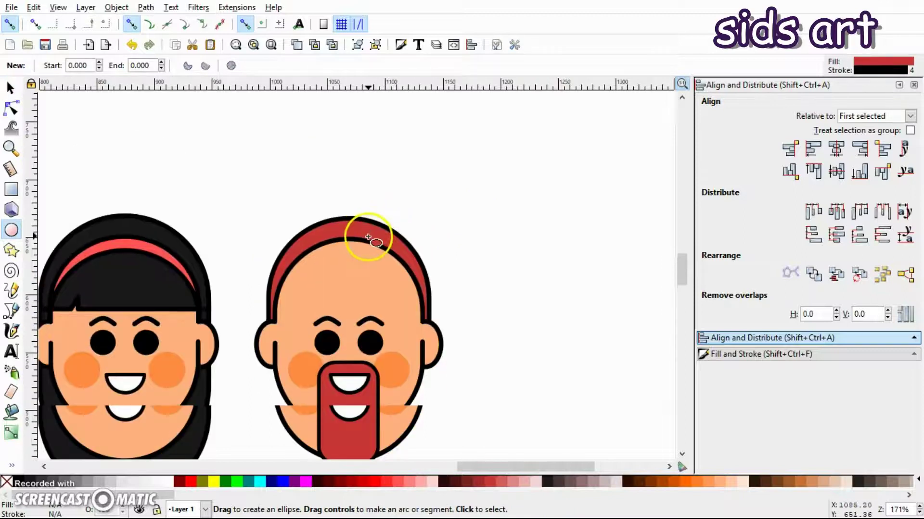
drag(263, 182, 431, 283)
key(space)
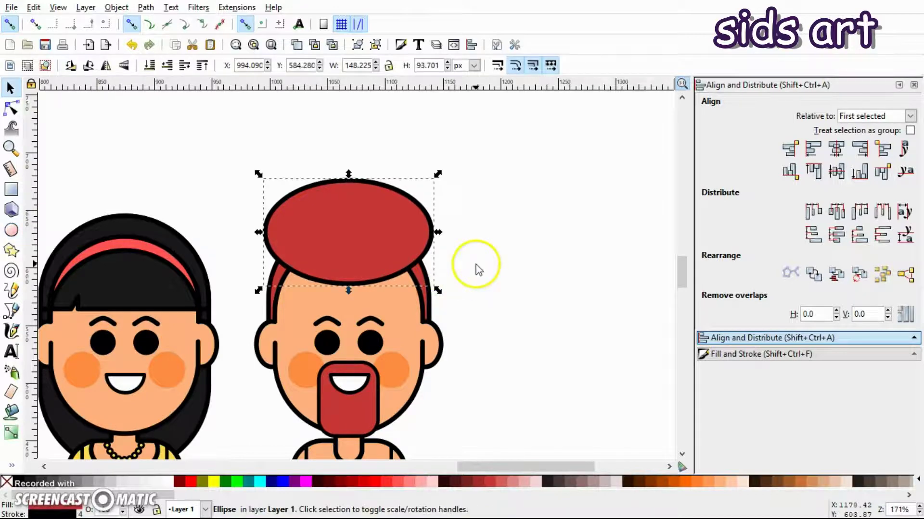
scroll(409, 241, down, 1)
drag(350, 198, 349, 203)
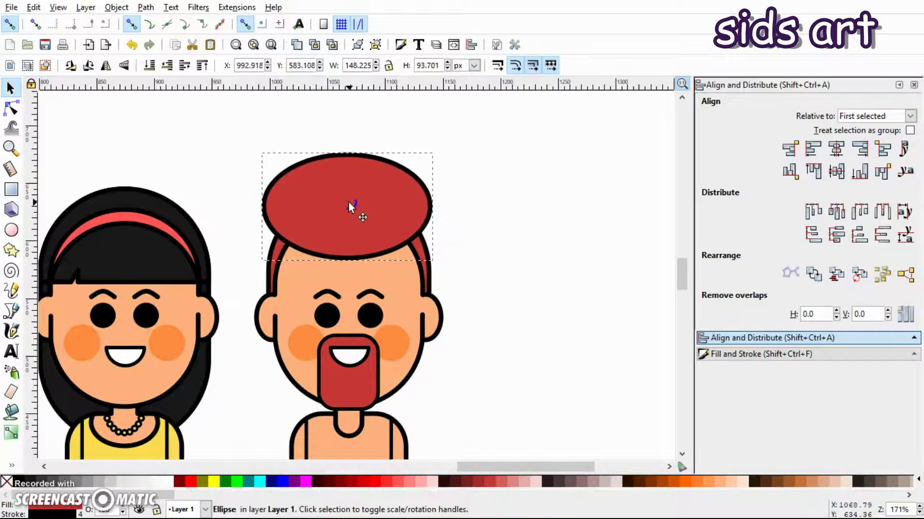
click(470, 258)
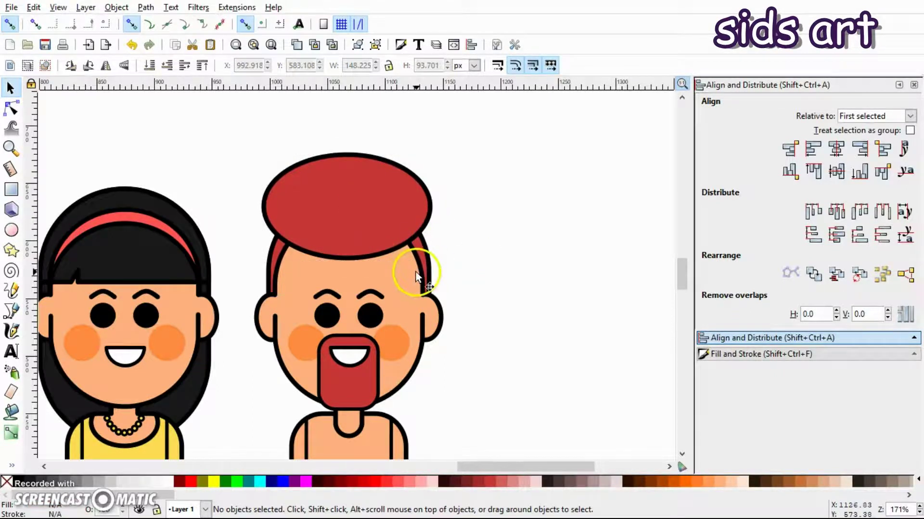
Duplicate the red back hair shape and intersect the copy with the ellipse to form the front hair.
click(430, 254)
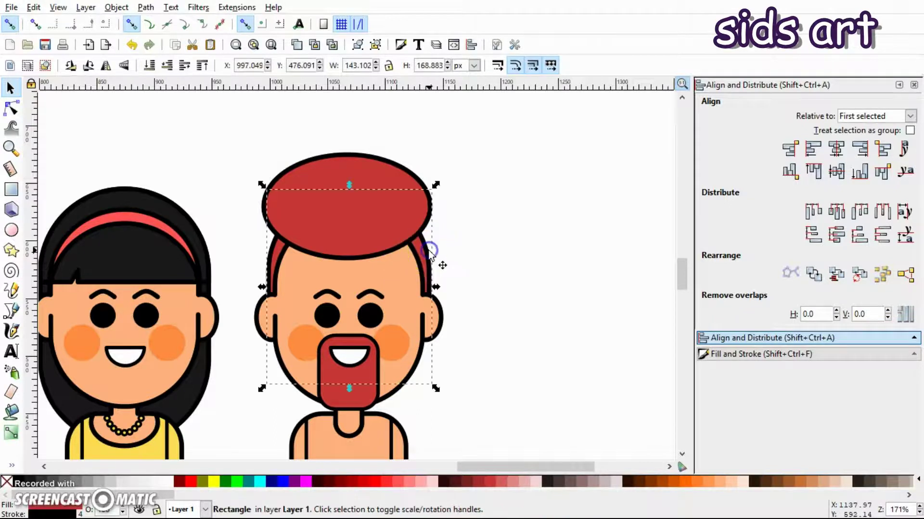
right_click(429, 254)
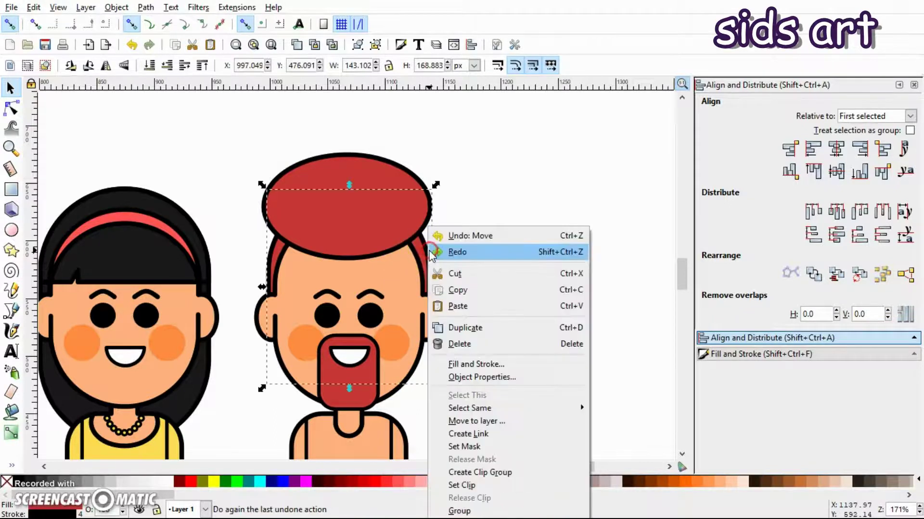
click(452, 326)
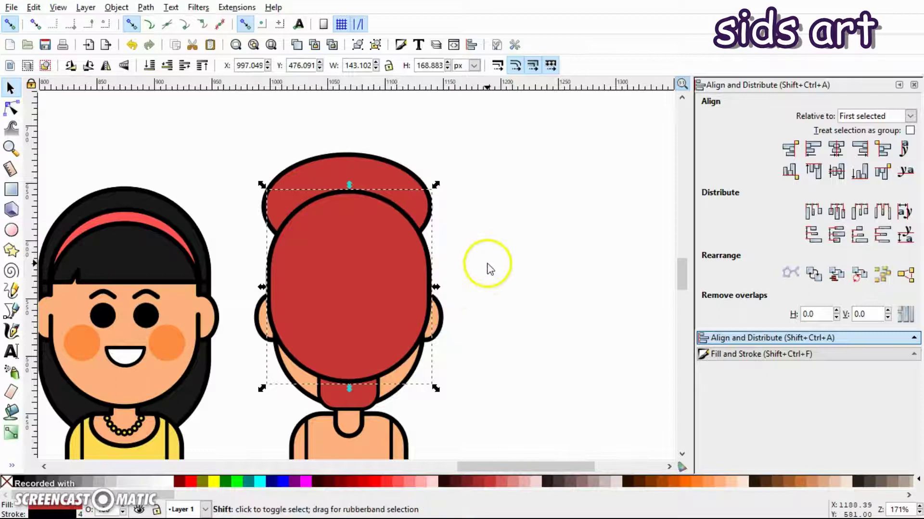
shift+click(354, 167)
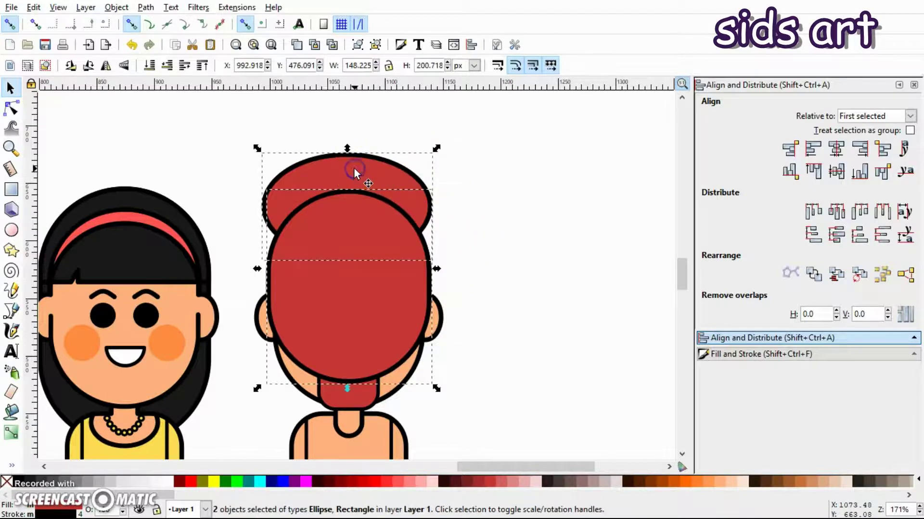
click(146, 7)
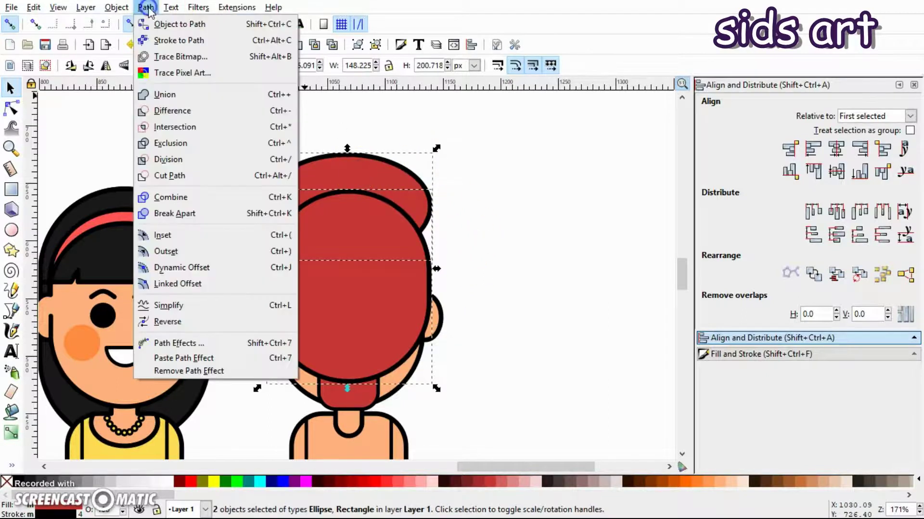
click(172, 128)
click(483, 216)
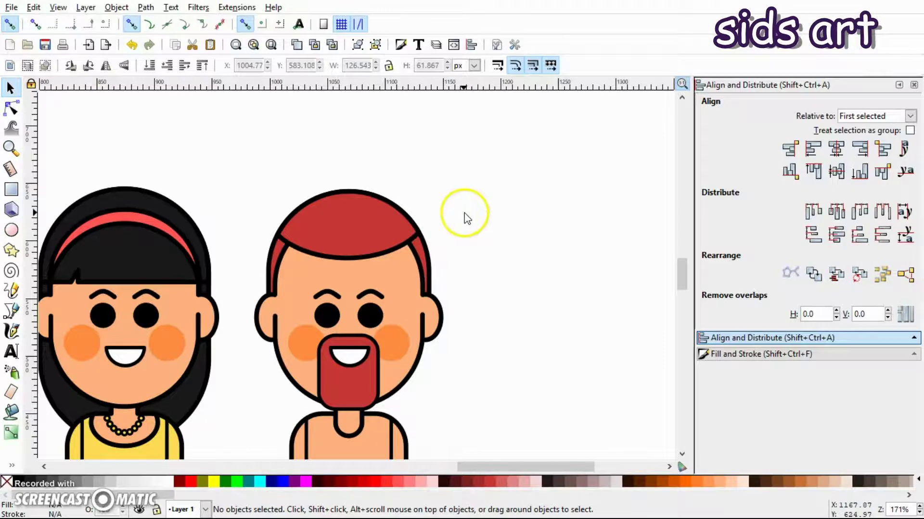
Duplicate the long red back hair of the woman in the orange top.
scroll(439, 279, down, 6)
scroll(445, 293, up, 1)
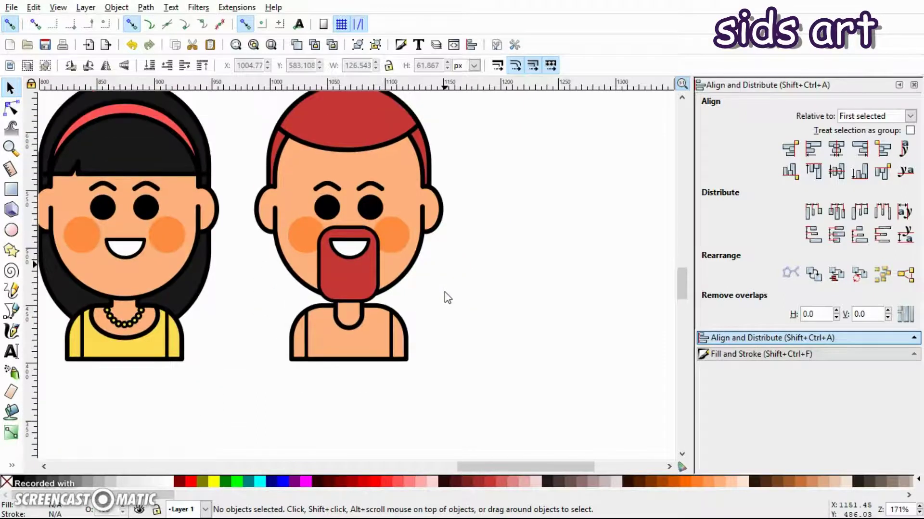
key(plus)
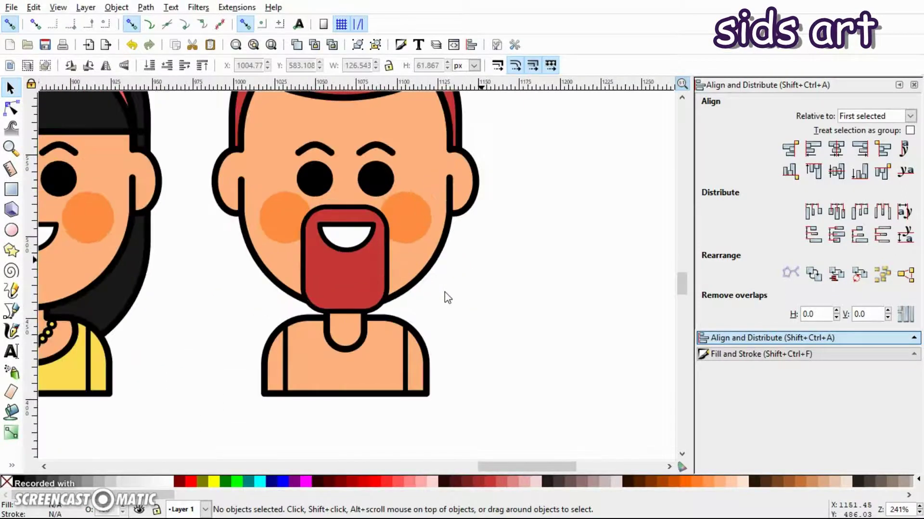
click(334, 283)
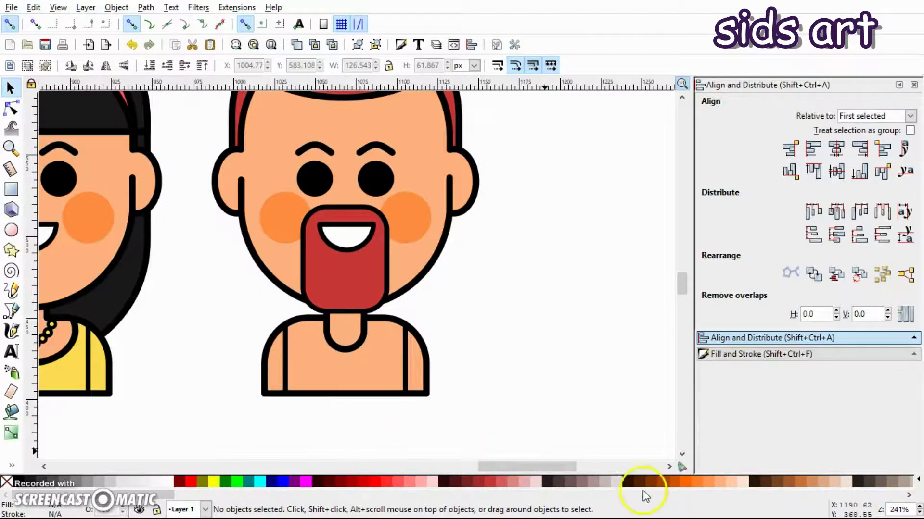
key(minus)
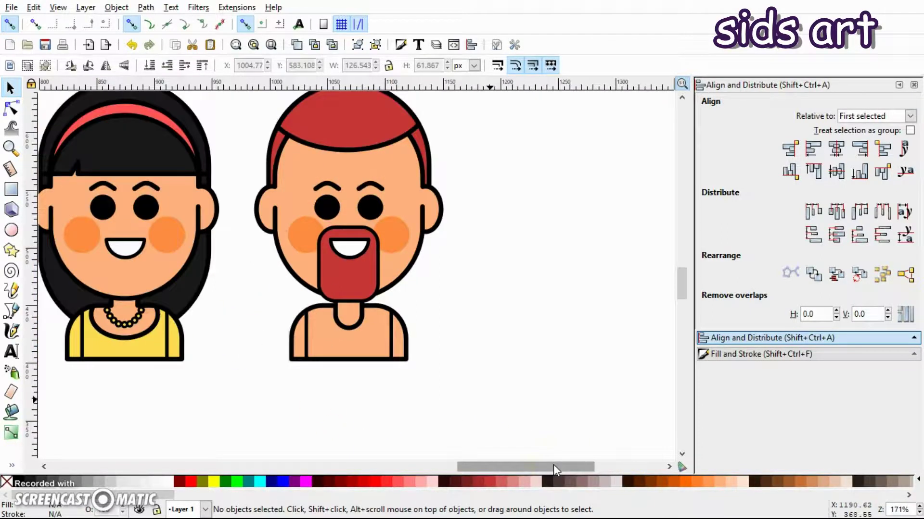
drag(553, 465, 435, 467)
click(258, 303)
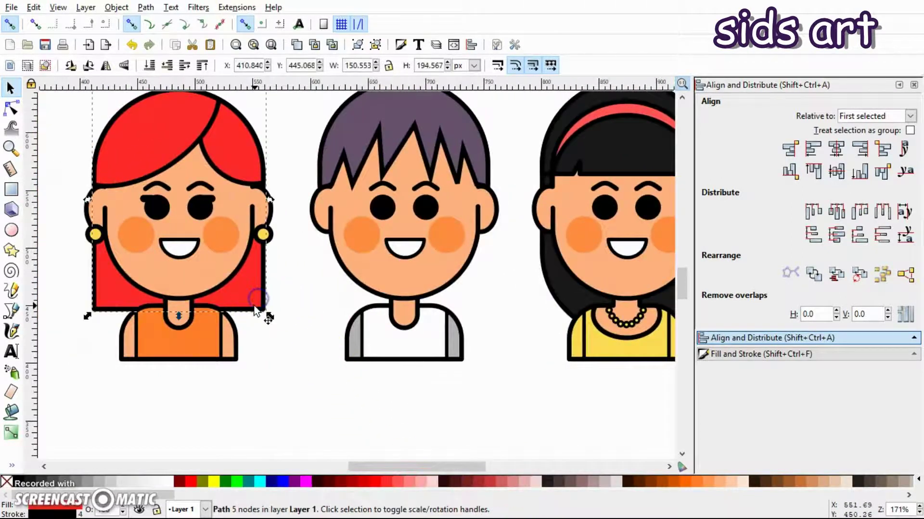
right_click(253, 296)
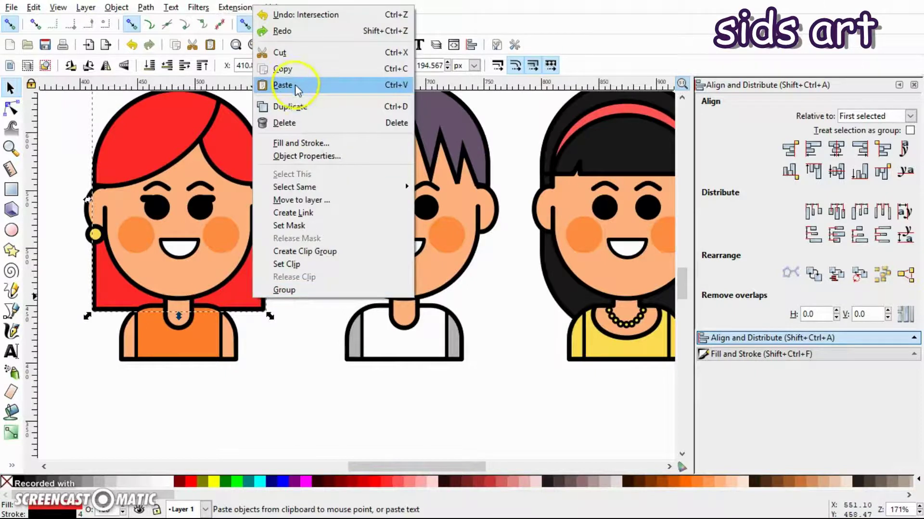
click(295, 105)
Move the copied hair shape onto the bearded character's neck and shrink it to about 34 by 45 px.
drag(189, 255, 463, 420)
drag(399, 466, 495, 465)
drag(274, 342, 498, 354)
drag(520, 437, 454, 358)
drag(443, 319, 443, 313)
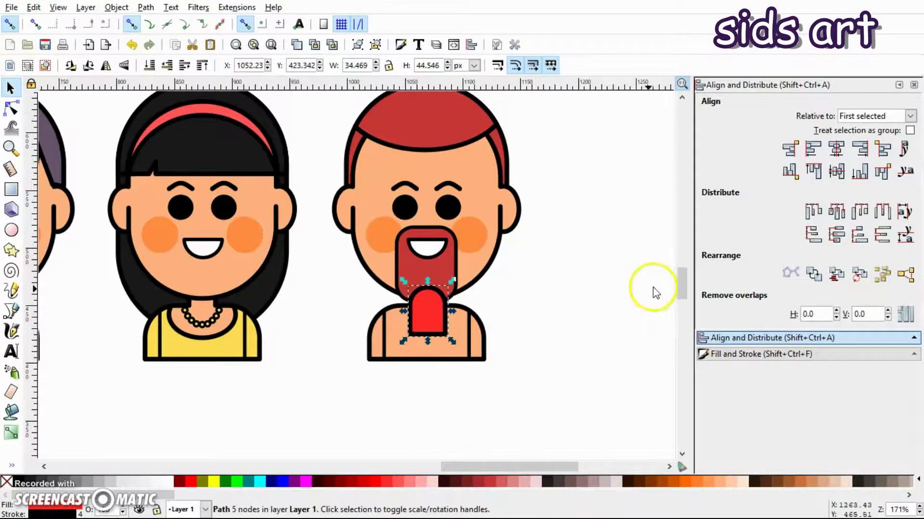
Set the small red neck shape's stroke width to 3 px and widen it to about 36 px.
click(767, 355)
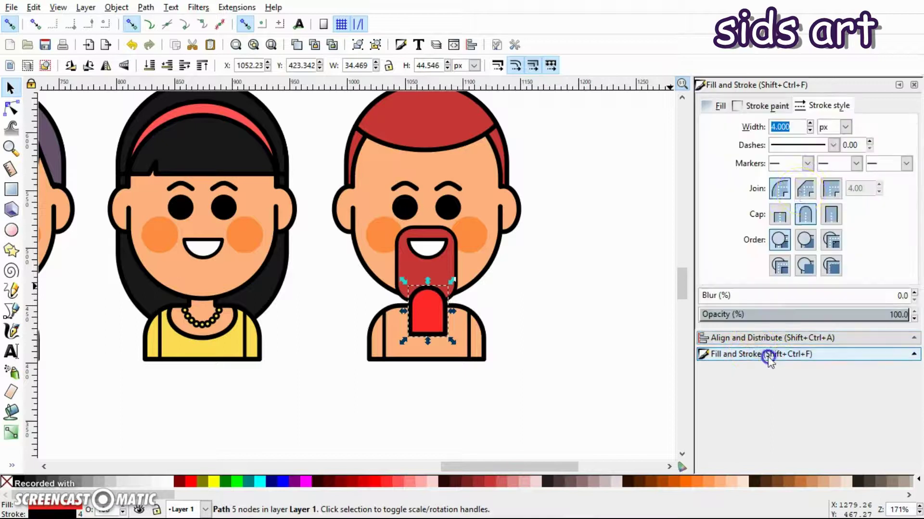
double_click(790, 126)
key(Return)
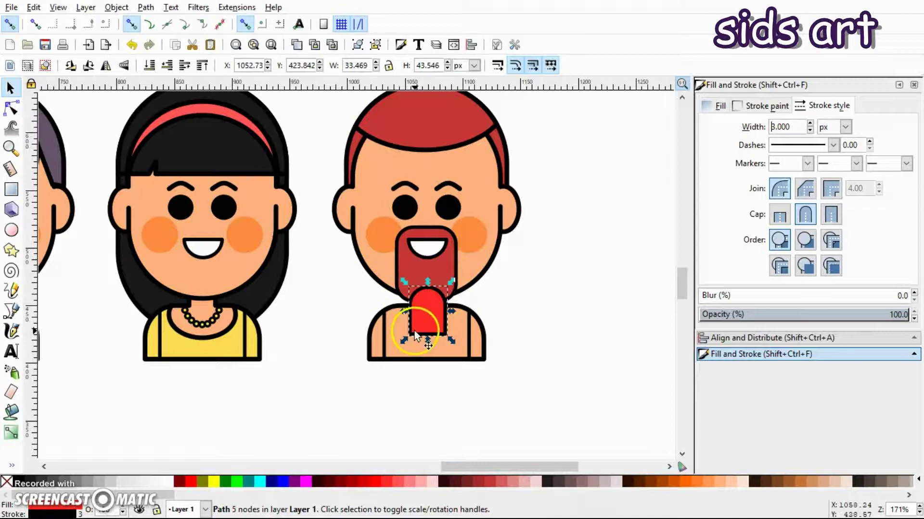
drag(453, 313, 452, 313)
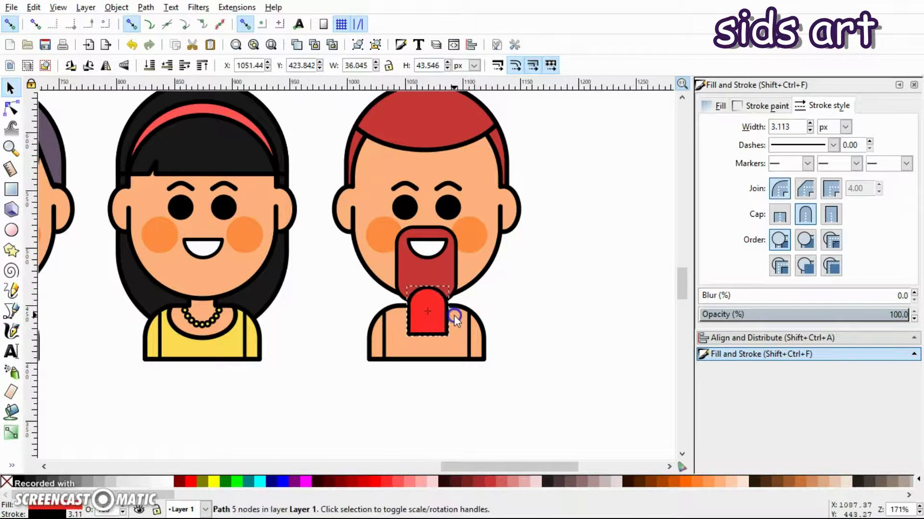
Lower the red shape behind the neck and beard and shift it slightly down the chest.
click(166, 66)
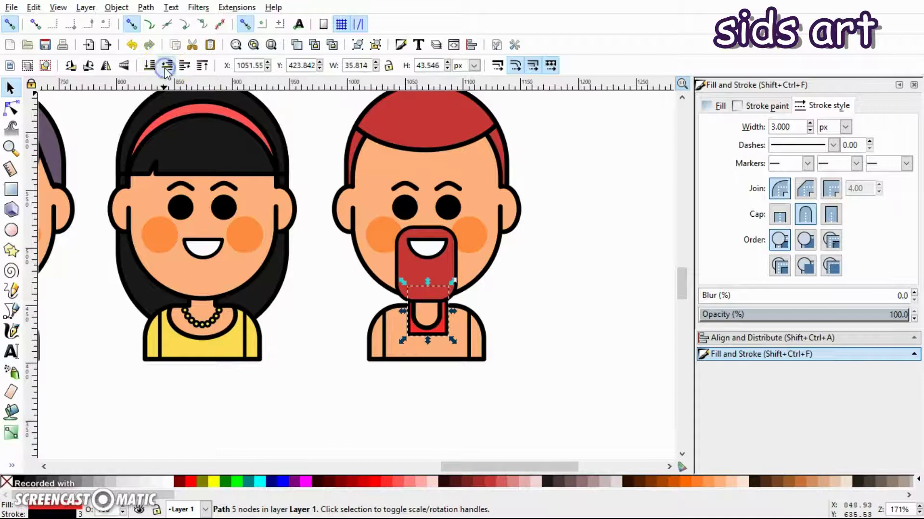
click(547, 302)
click(437, 334)
drag(436, 334, 434, 340)
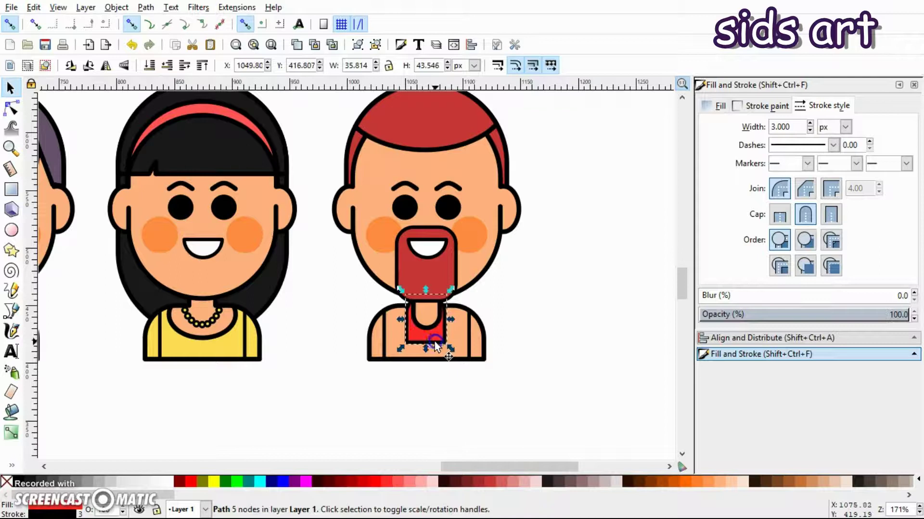
Widen the red collar shape to about 43 px and align it with the torso on the vertical centre axis.
key(plus)
key(plus)
key(plus)
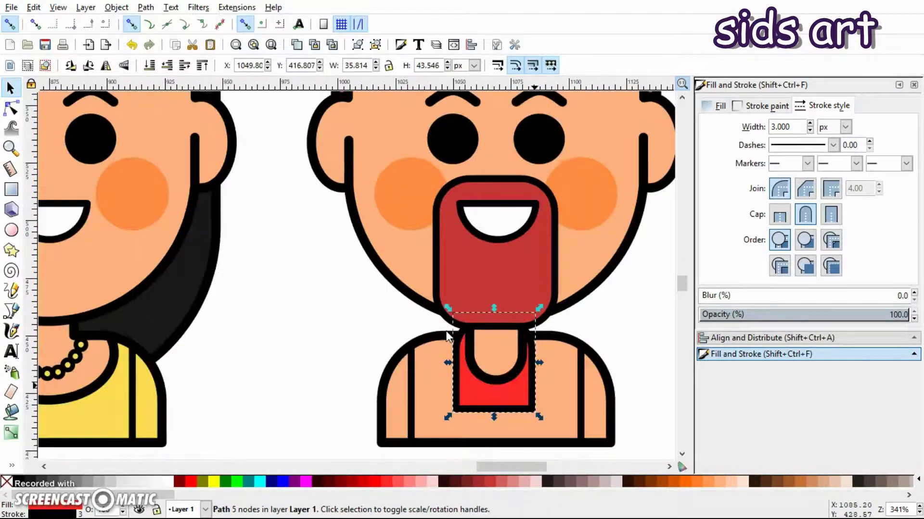
scroll(336, 316, down, 3)
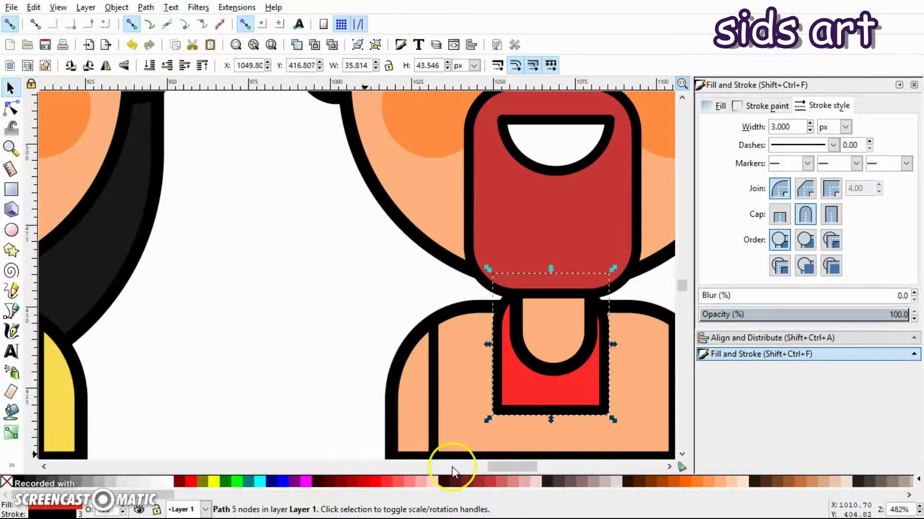
drag(491, 468, 501, 469)
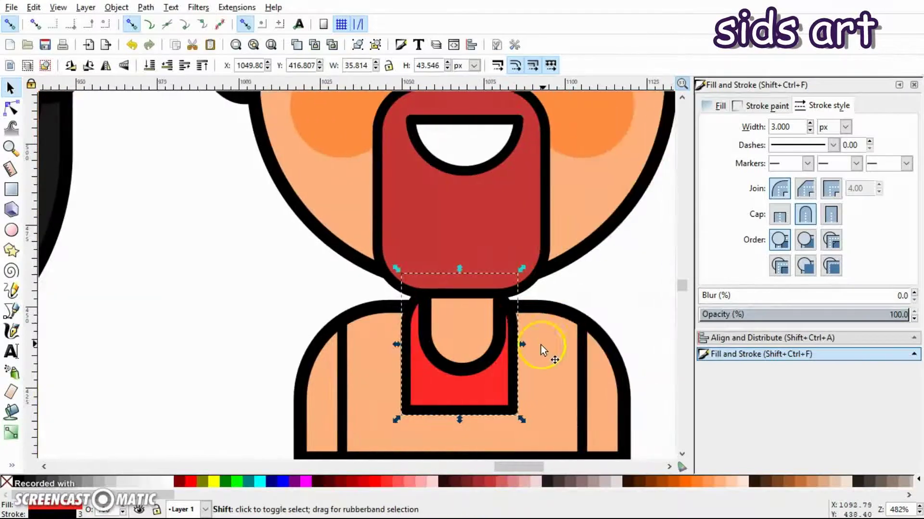
mouse_move(522, 344)
mouse_down()
mouse_move(540, 362)
mouse_move(513, 390)
mouse_up()
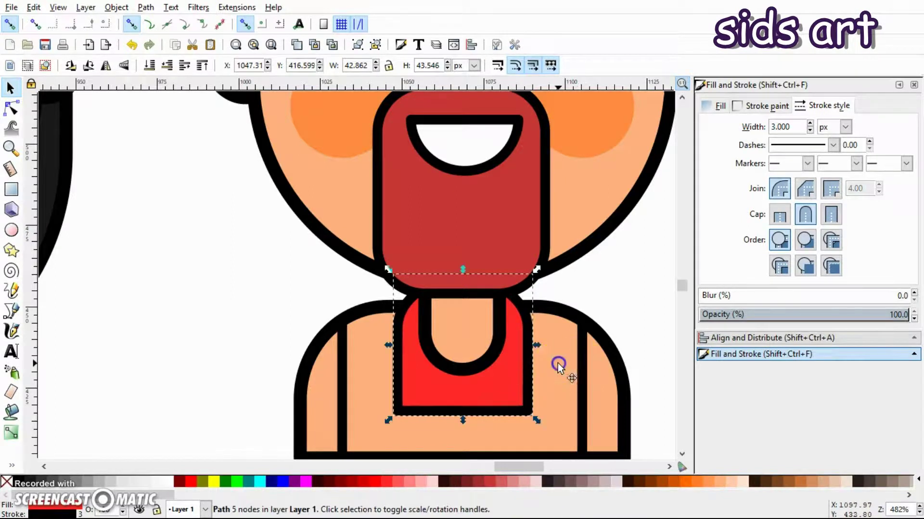
shift+click(558, 363)
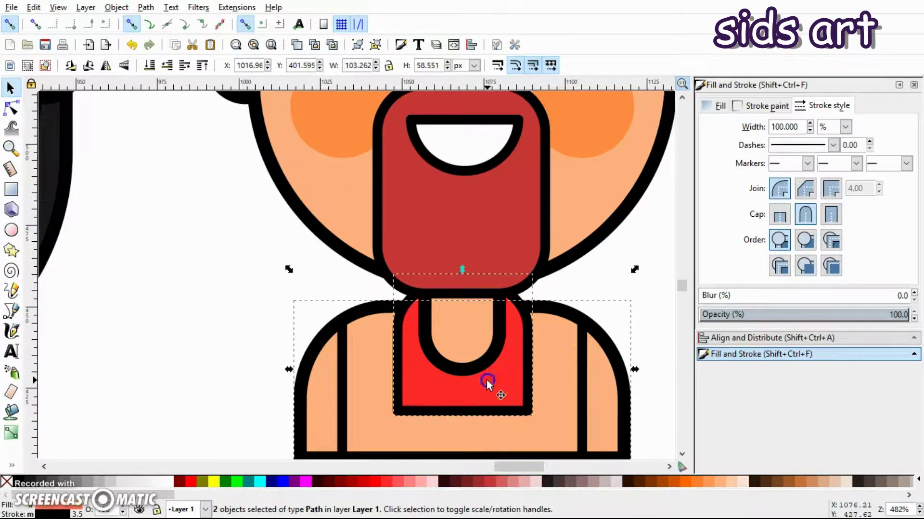
click(784, 338)
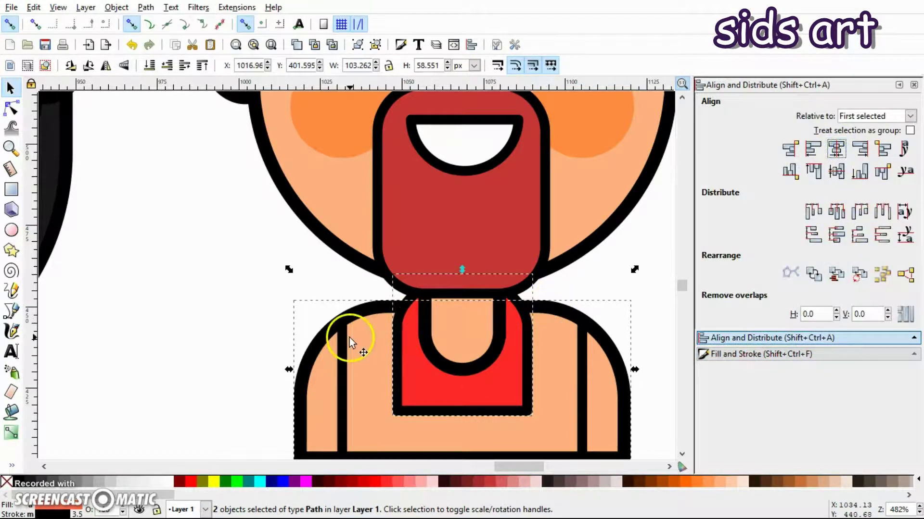
Shorten the red collar shape from its lower edge to a height of about 36.5 px.
click(259, 398)
scroll(258, 398, down, 3)
scroll(258, 398, up, 3)
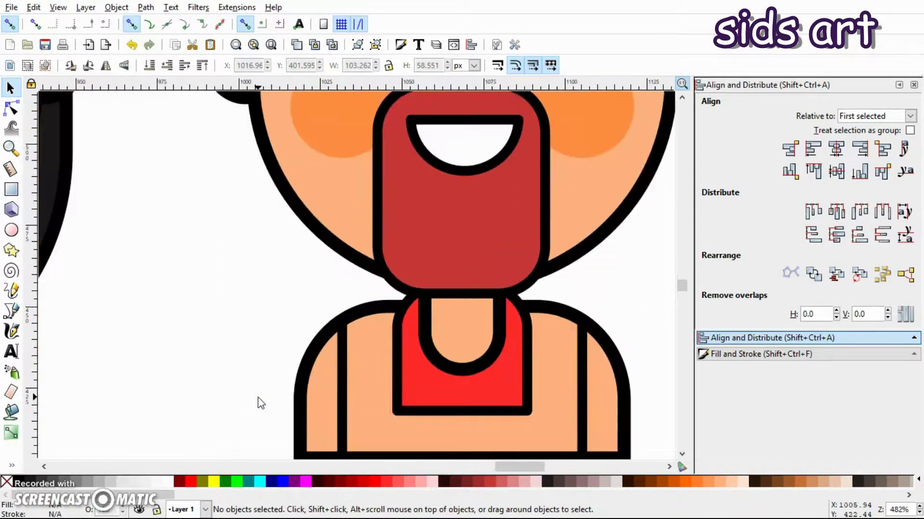
click(452, 402)
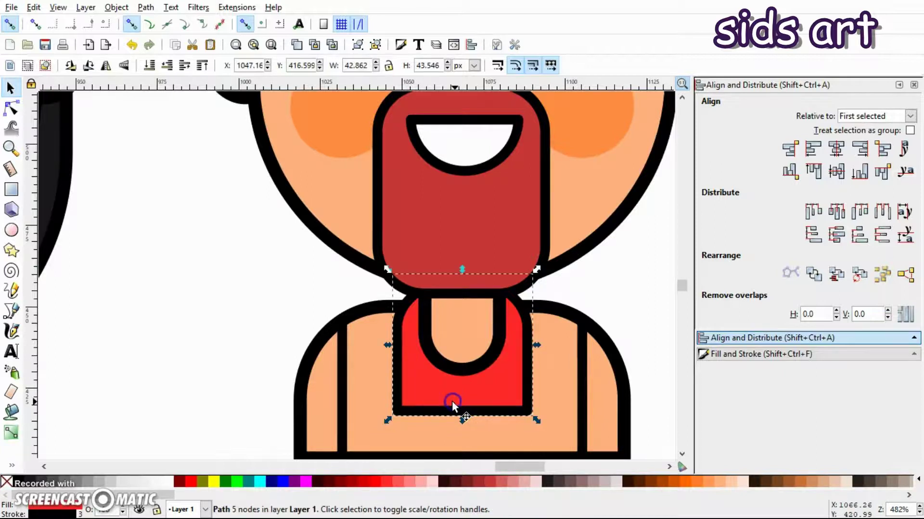
drag(462, 422, 461, 395)
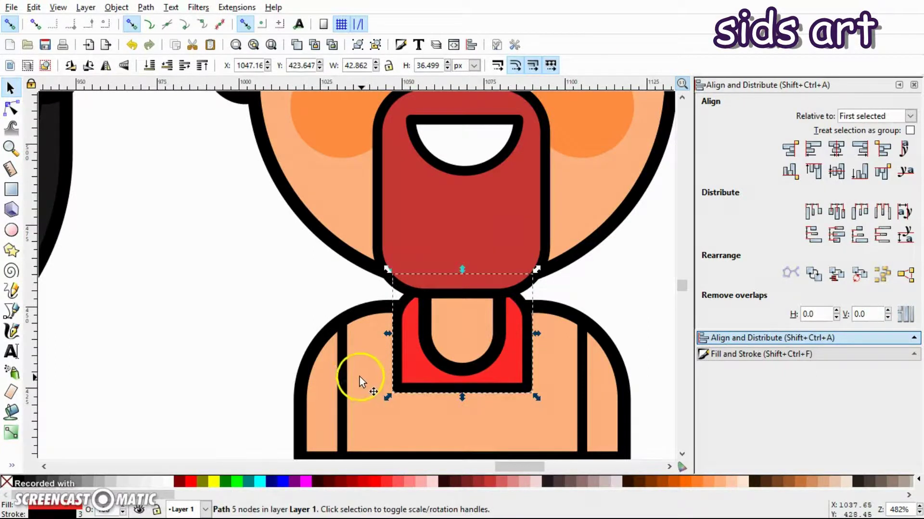
click(250, 357)
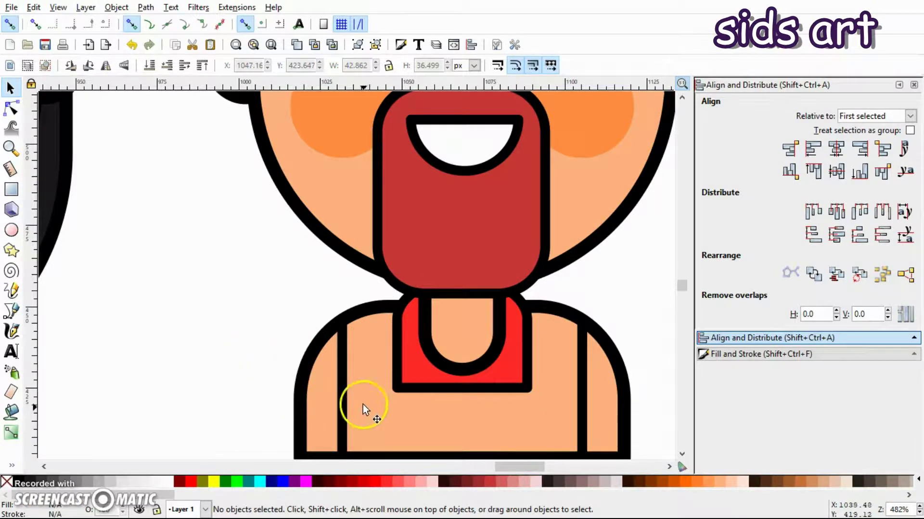
Duplicate the torso's right arm line, move the copy below the collar, and centre it on the torso's vertical axis.
scroll(528, 452, down, 8)
scroll(531, 433, right, 3)
scroll(534, 419, up, 3)
click(519, 305)
right_click(523, 266)
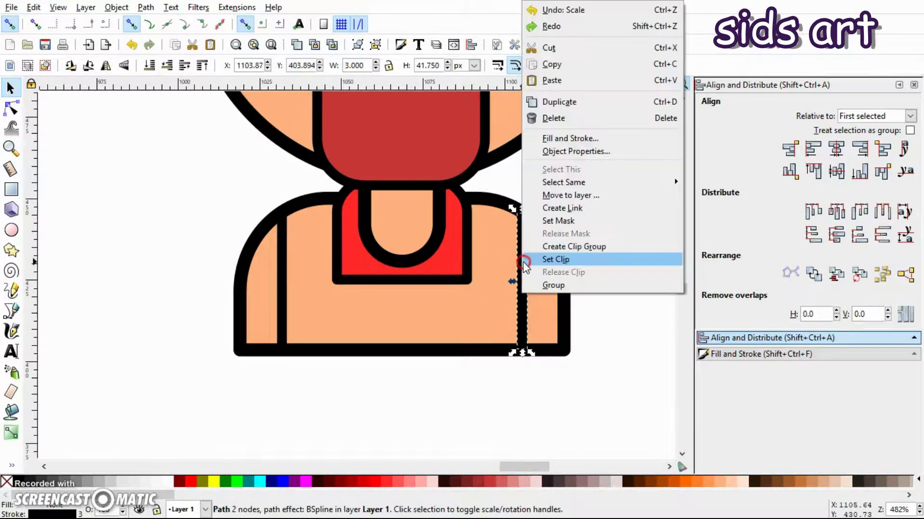
click(558, 100)
drag(523, 244, 403, 319)
click(500, 309)
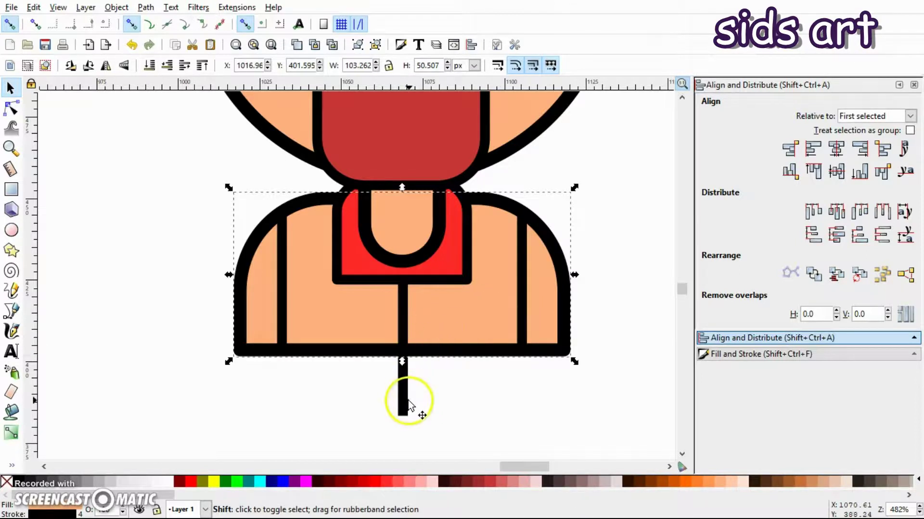
shift+click(409, 406)
click(836, 148)
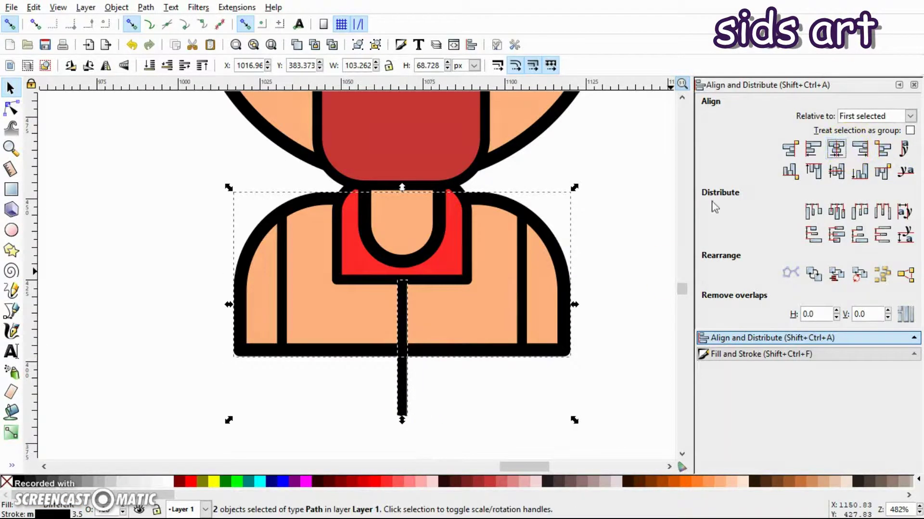
click(611, 391)
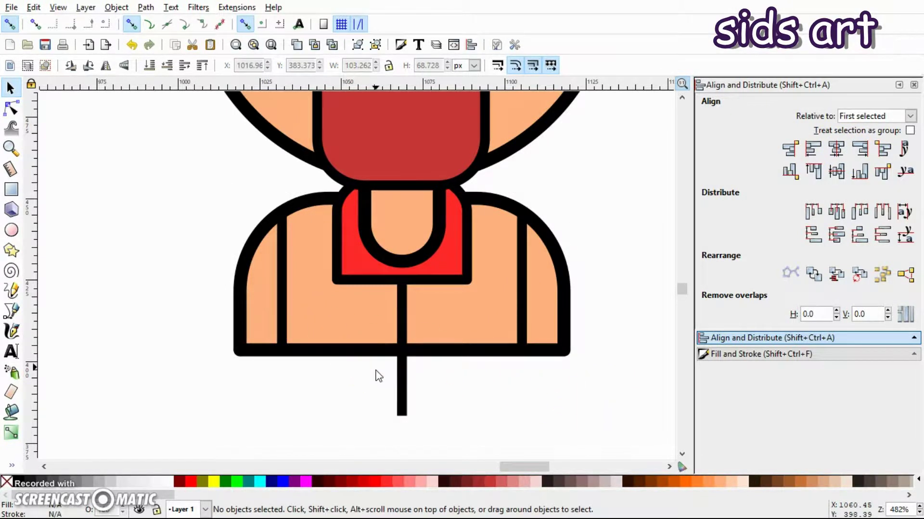
Shorten the shirt's centre line to about 21 px so its lower end meets the torso's bottom outline.
click(10, 108)
click(409, 400)
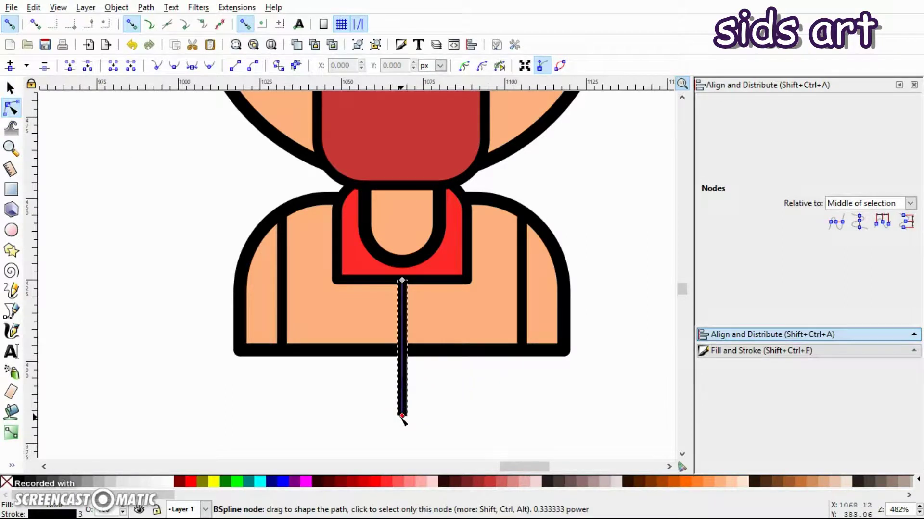
drag(404, 416, 406, 351)
key(s)
click(429, 397)
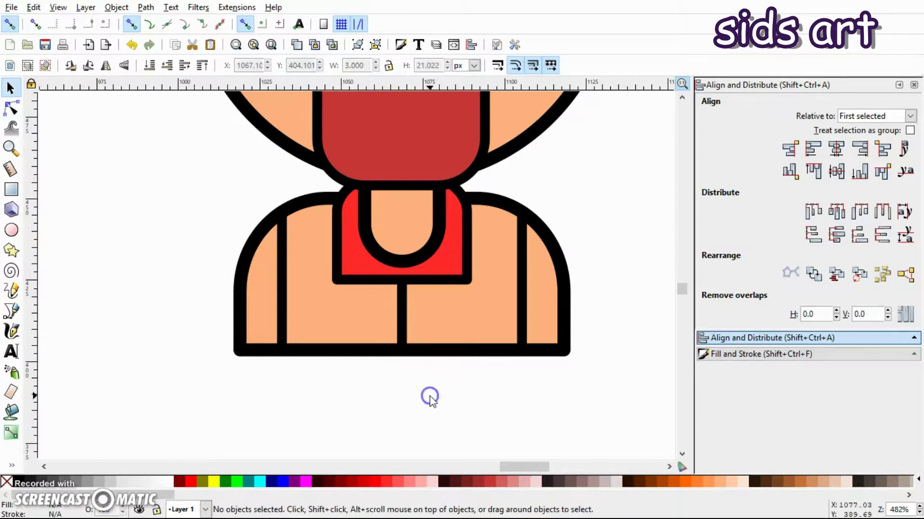
Draw a black circular button about 4.9 px wide just right of the shirt's centre line, near the hem.
key(plus)
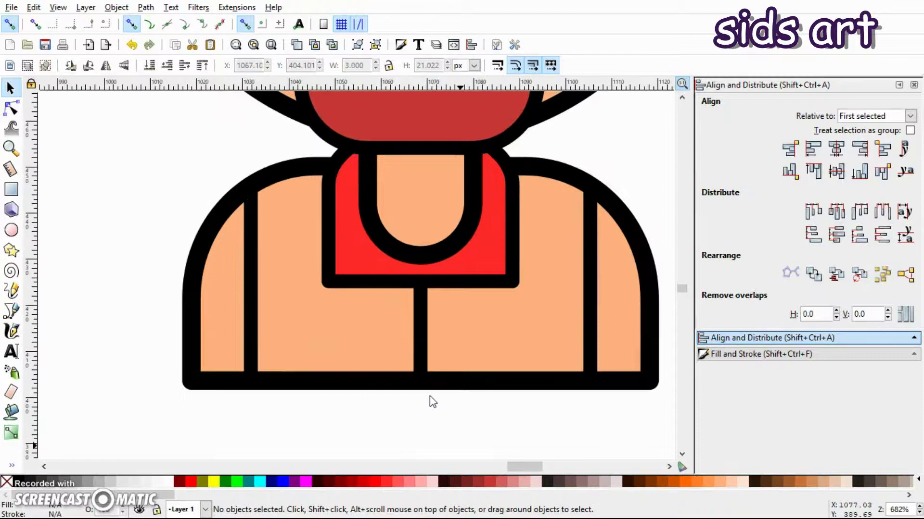
click(11, 230)
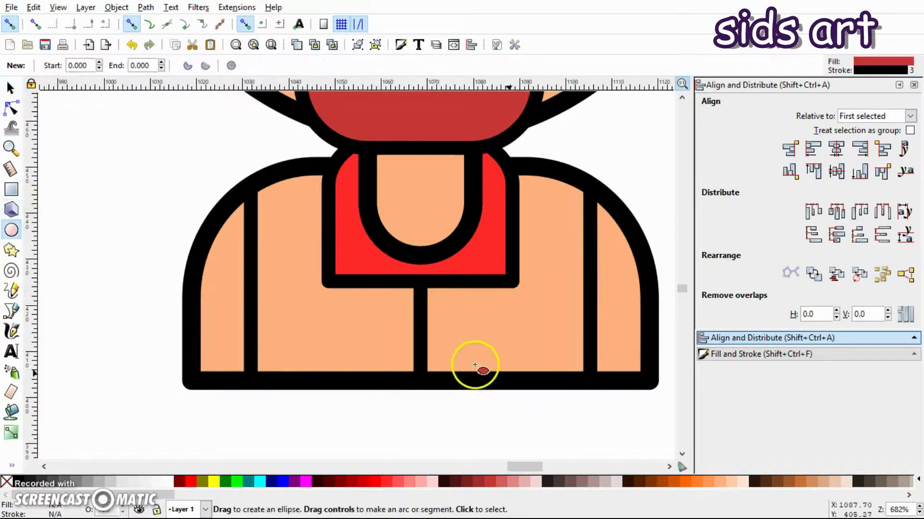
drag(444, 332, 453, 341)
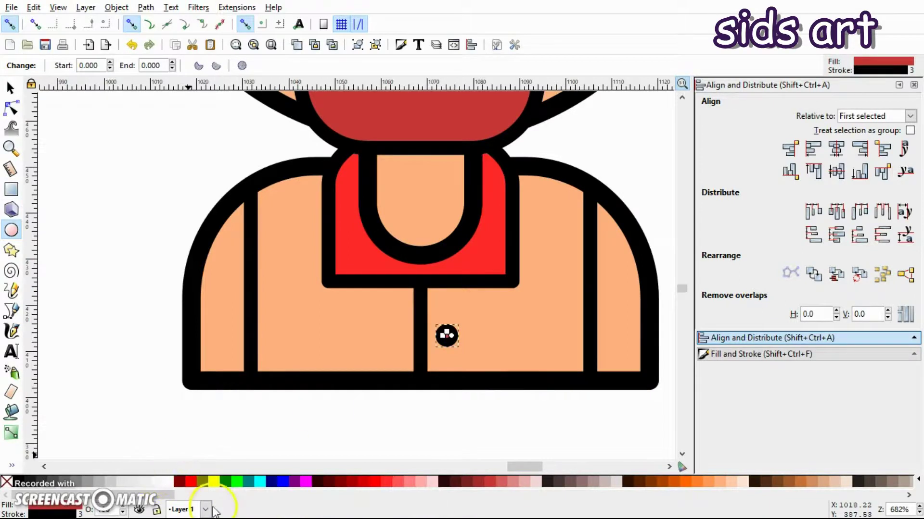
click(18, 487)
key(s)
click(438, 413)
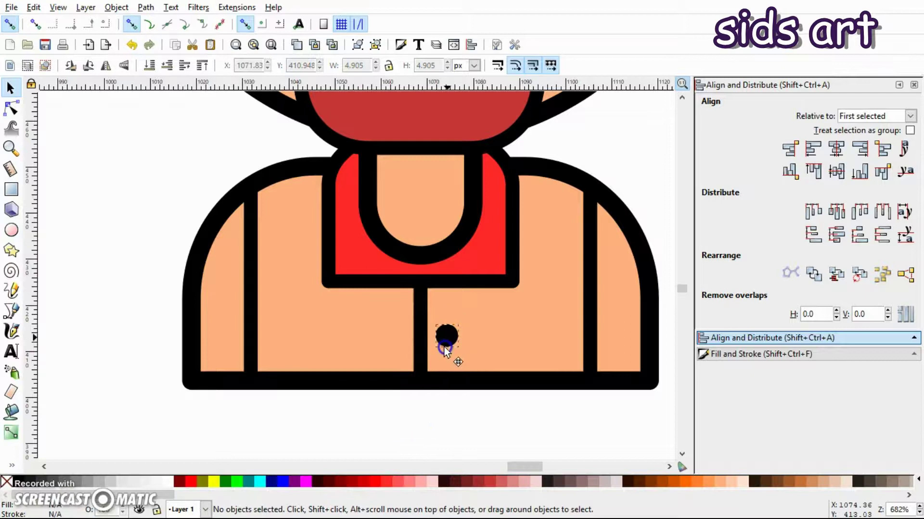
click(444, 347)
drag(447, 339, 444, 350)
click(428, 433)
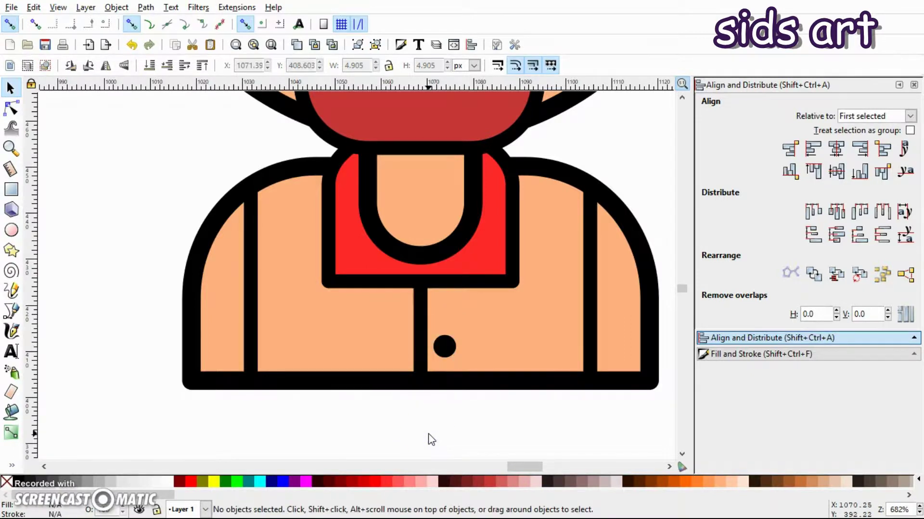
Fill the bearded character's torso with white and his collar with light gray.
scroll(431, 439, down, 6)
scroll(431, 439, up, 2)
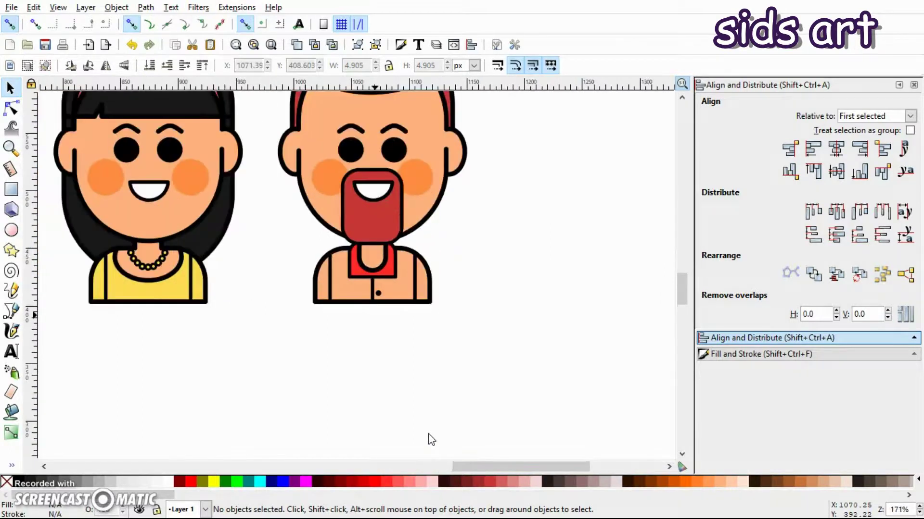
scroll(432, 440, up, 3)
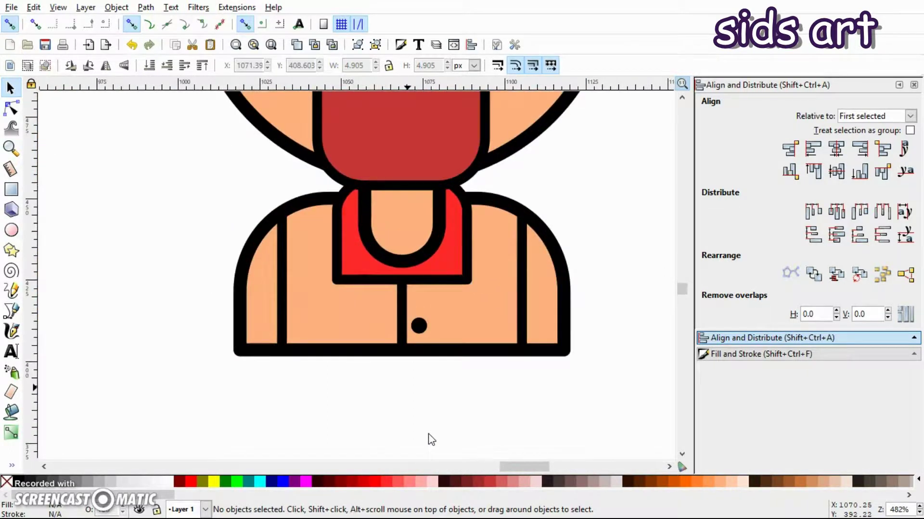
scroll(506, 232, up, 3)
scroll(507, 239, down, 3)
scroll(507, 238, up, 1)
click(472, 342)
click(198, 364)
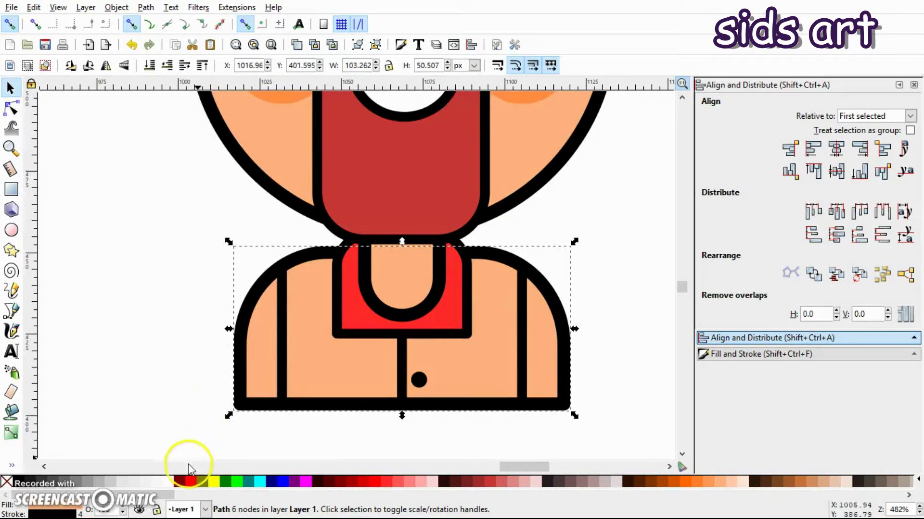
click(163, 478)
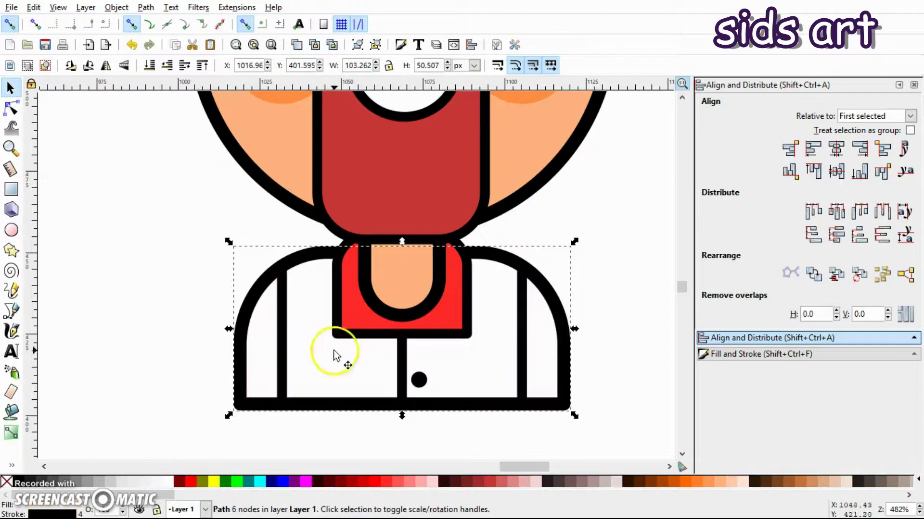
click(451, 311)
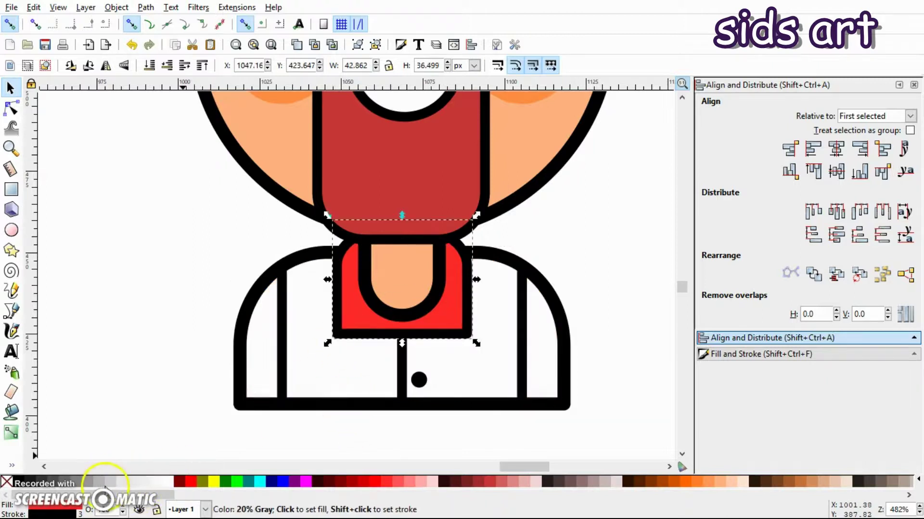
click(113, 483)
click(124, 393)
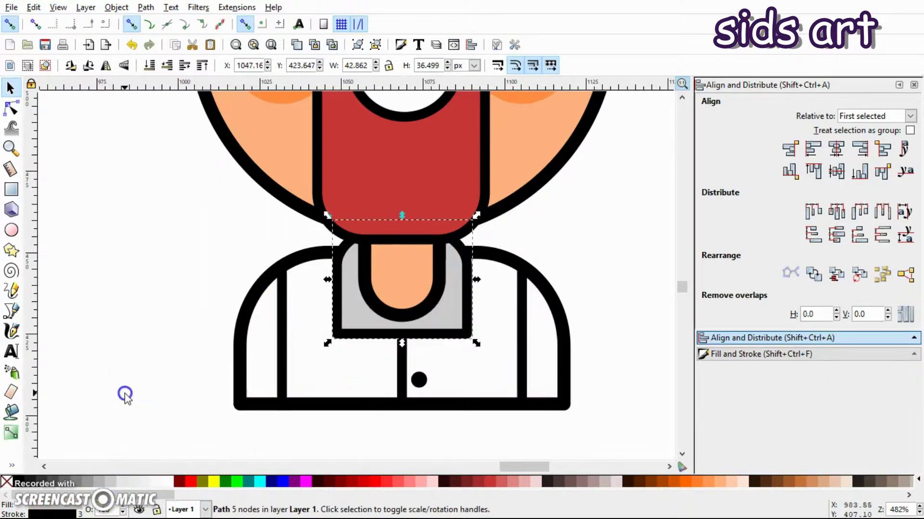
Hide the docked dialogs and move the whole bald base figure closer to the row of four finished characters.
key(minus)
key(minus)
key(minus)
key(minus)
key(minus)
key(F12)
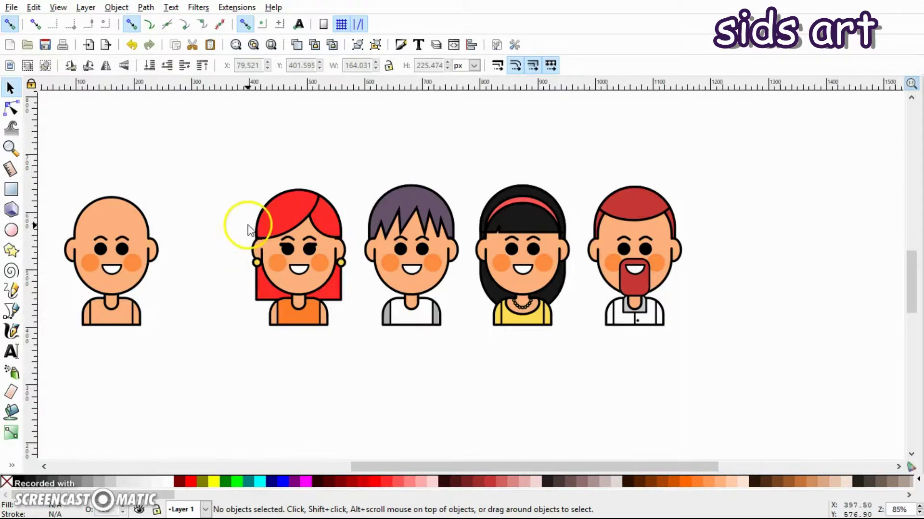
drag(210, 161, 754, 417)
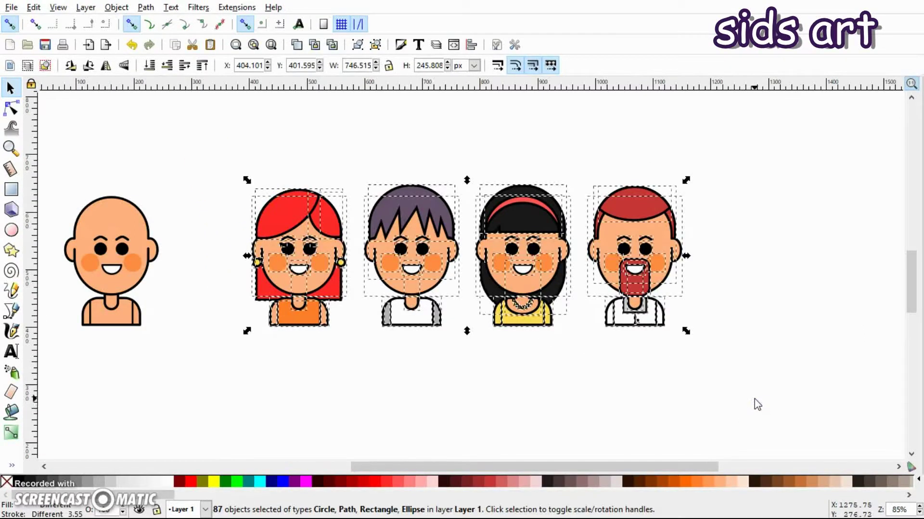
click(731, 394)
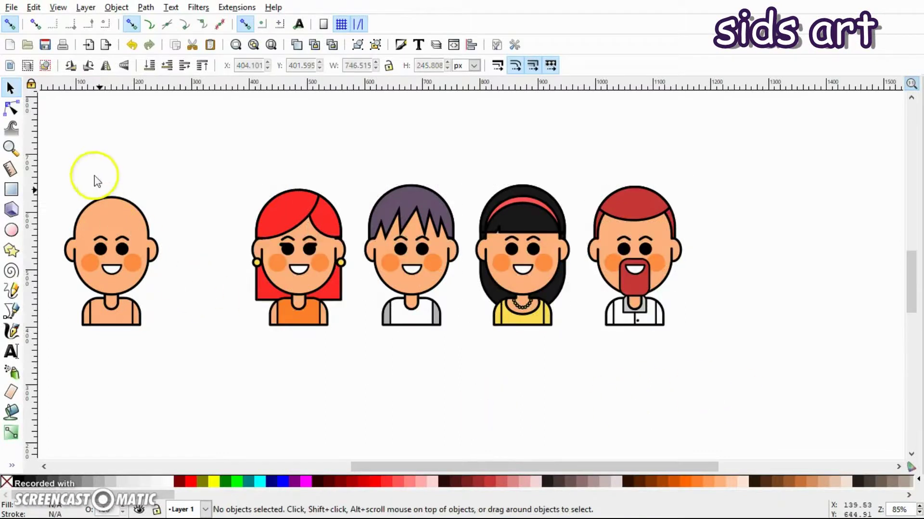
drag(51, 145, 210, 401)
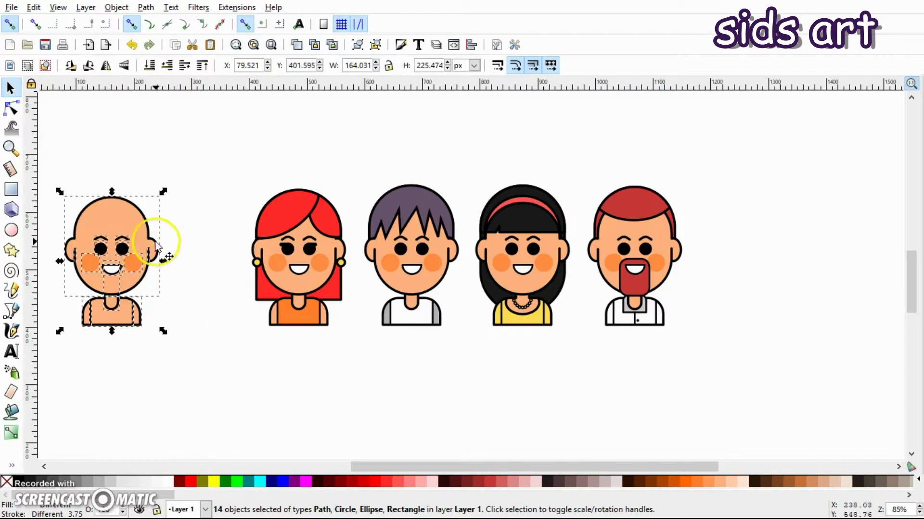
drag(132, 233, 175, 238)
click(278, 371)
drag(214, 144, 741, 388)
click(742, 390)
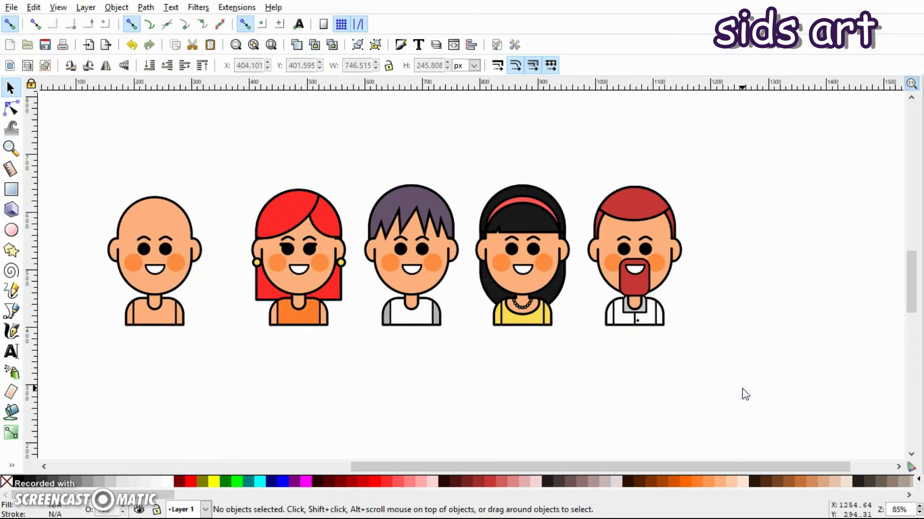
click(729, 379)
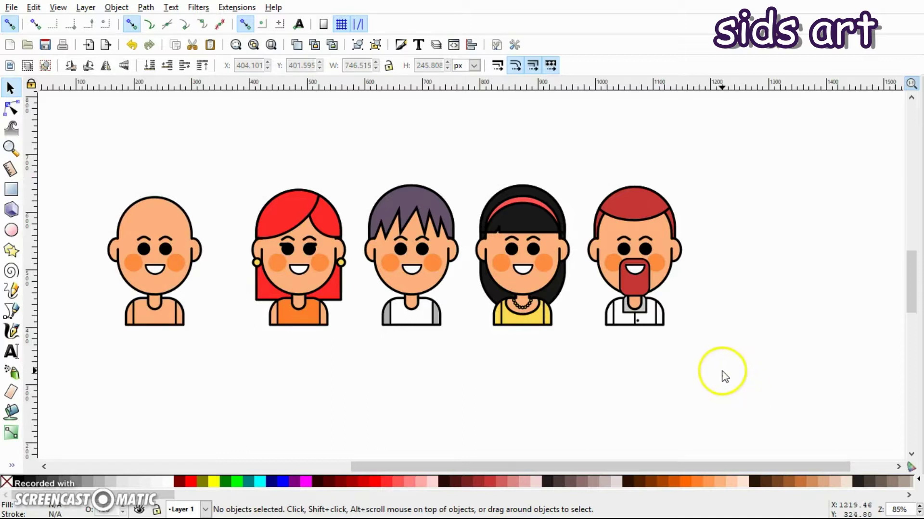